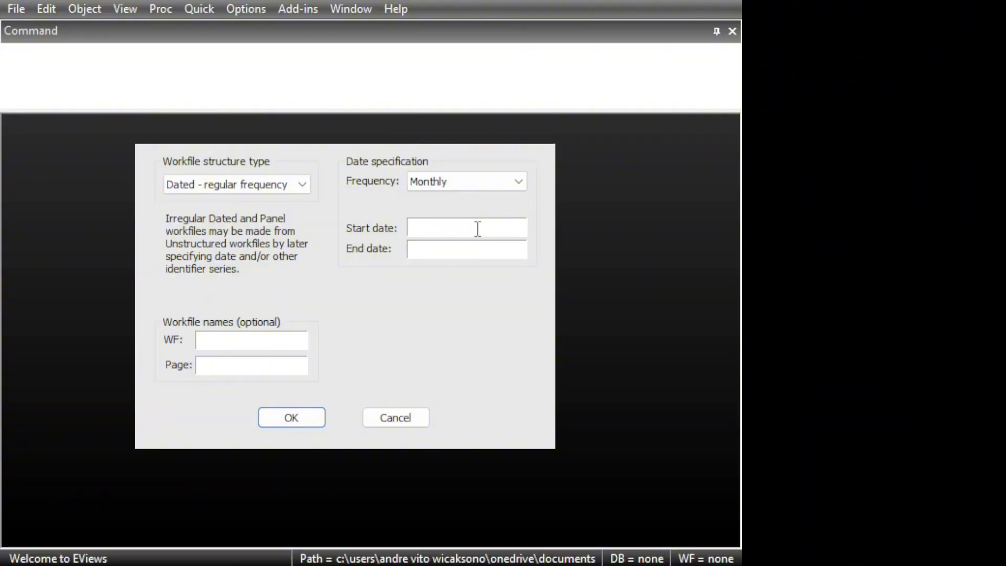
Create a dated monthly workfile starting at 2016M9 and ending at 2021M12
click(477, 229)
text(2016)
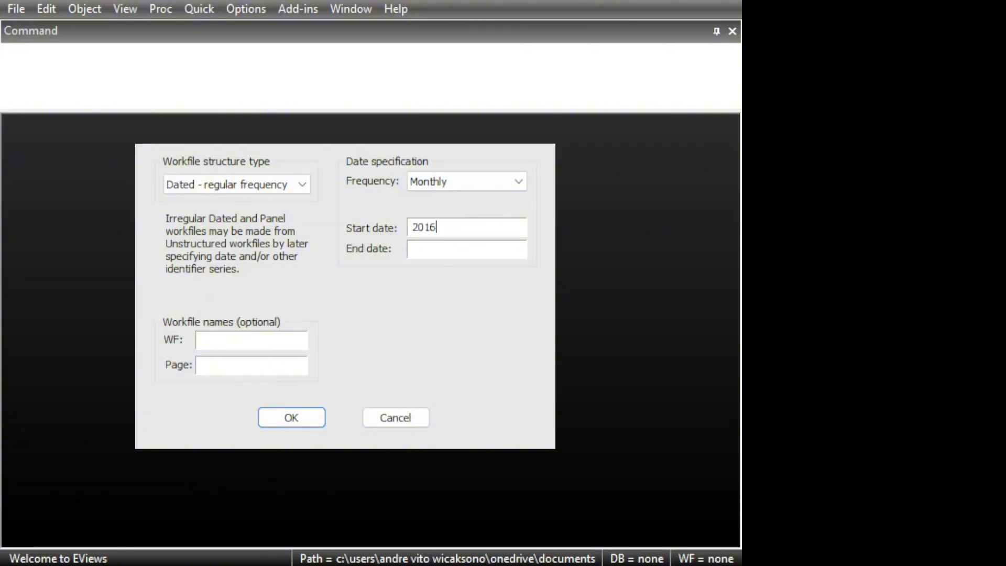
text(M9)
key(Tab)
text(2021M12)
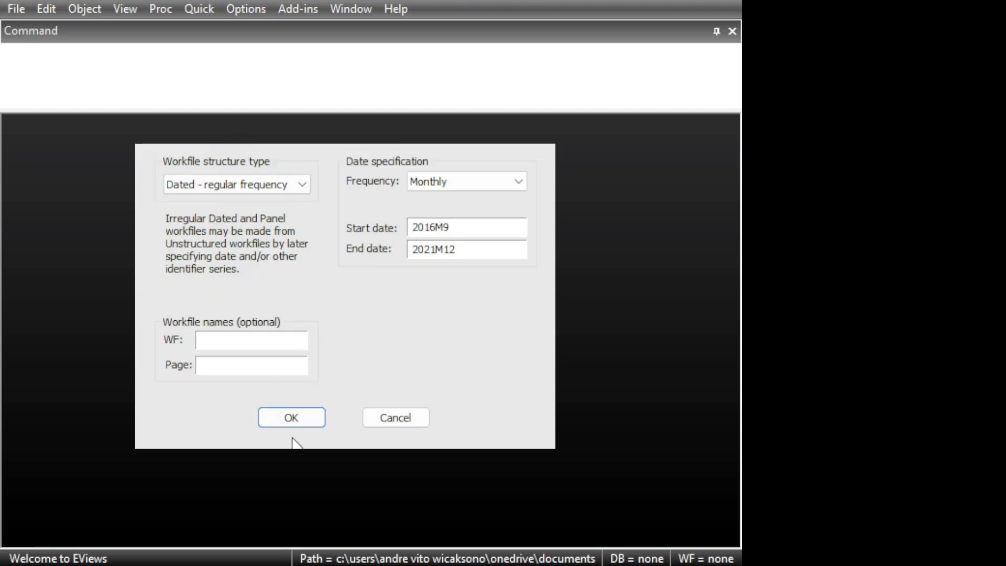
click(293, 419)
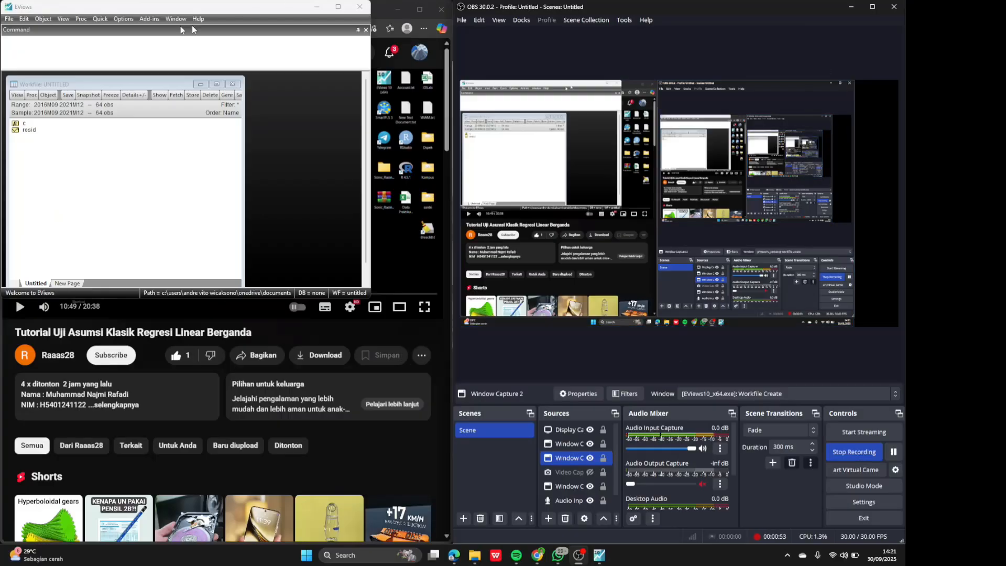
Open an empty group for series data, and copy the spreadsheet range D5:H69 including its headers
click(99, 19)
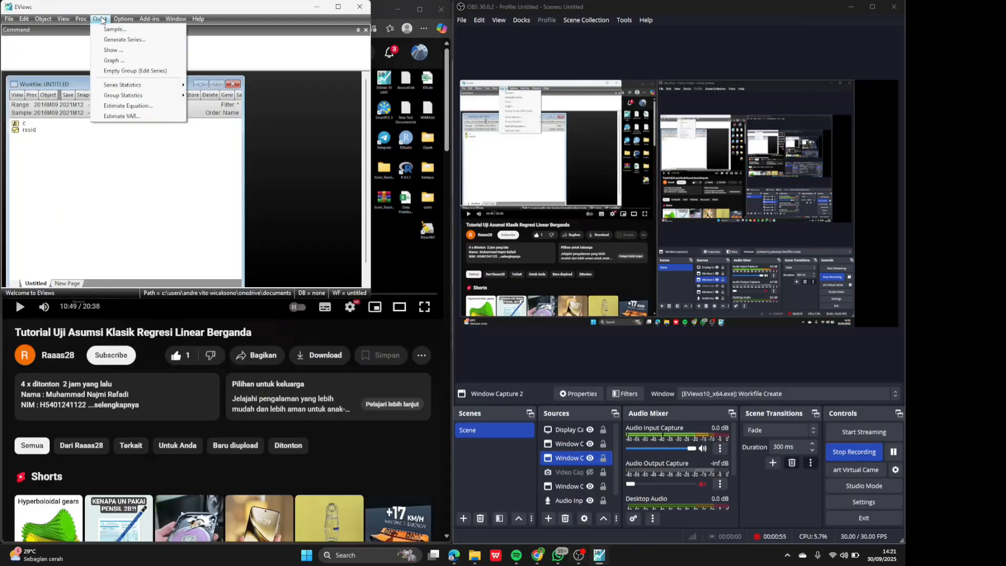
click(126, 71)
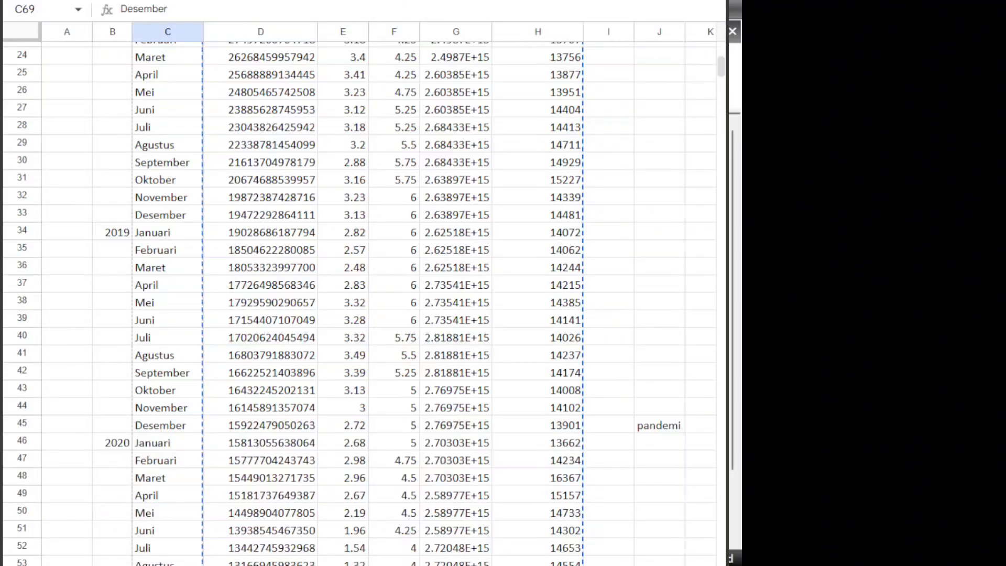
scroll(215, 125, up, 8)
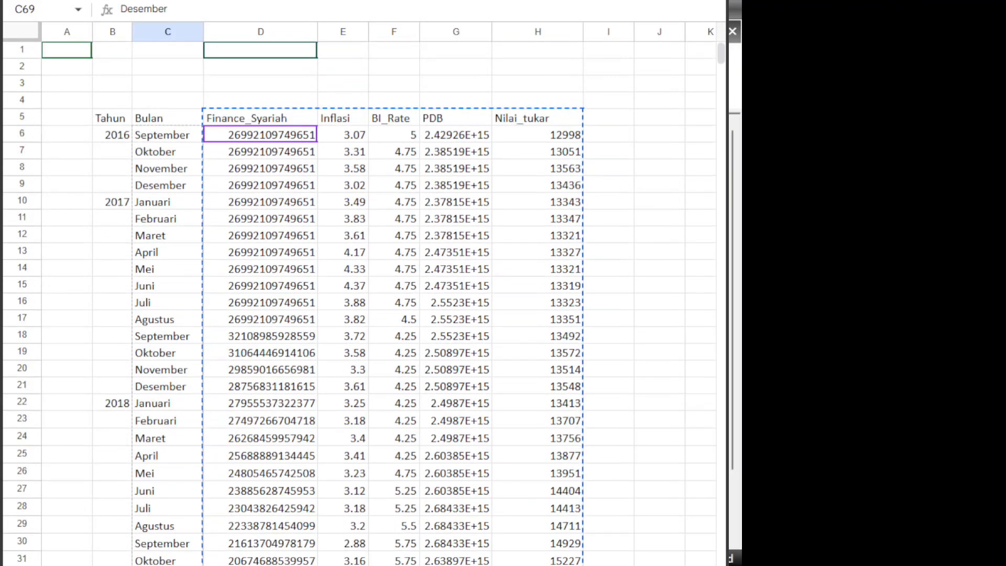
click(214, 122)
drag(215, 122, 538, 565)
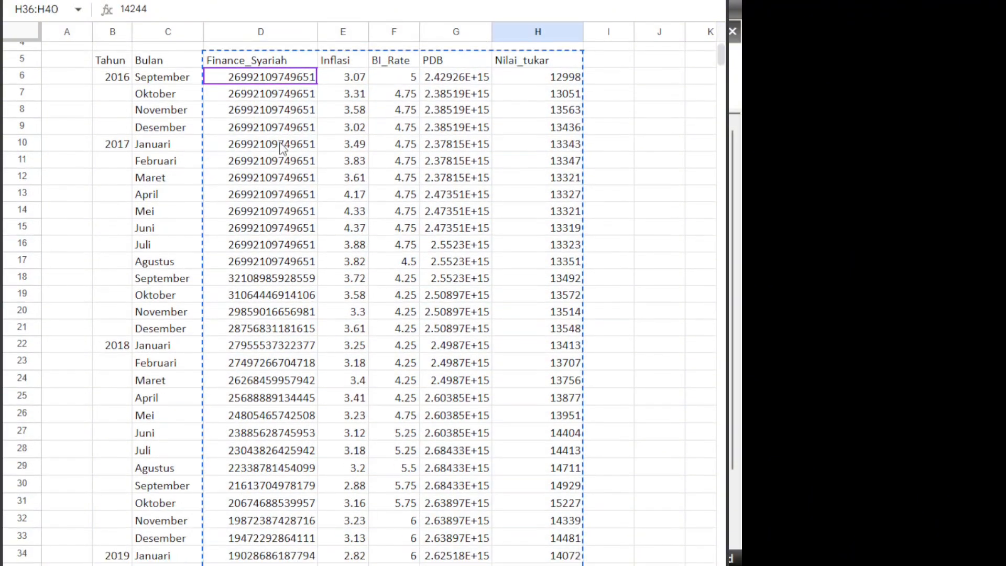
scroll(283, 149, up, 2)
drag(246, 119, 537, 565)
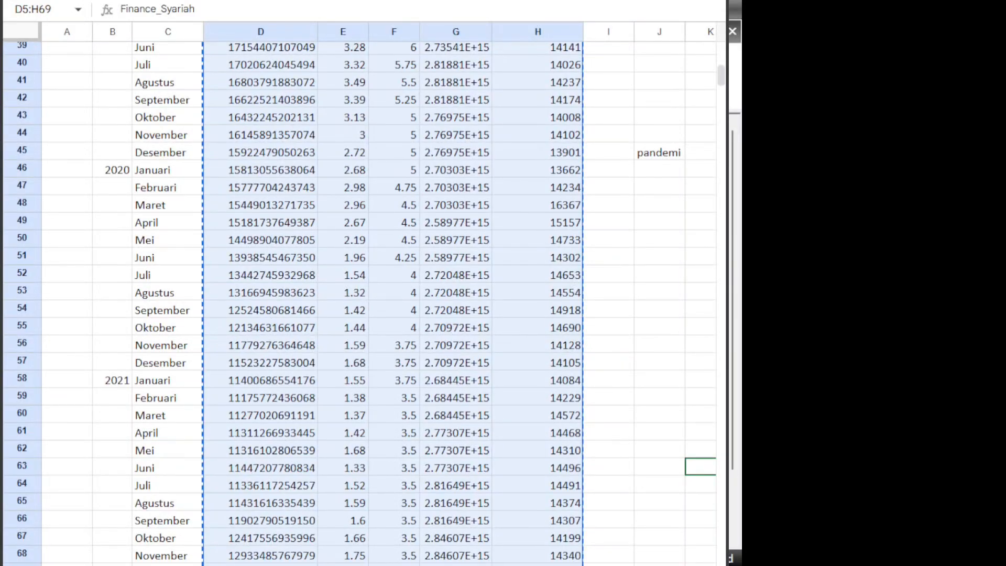
Switch back to EViews and paste the copied data into the empty group, starting at the name row above 2016M09
key(alt+Tab)
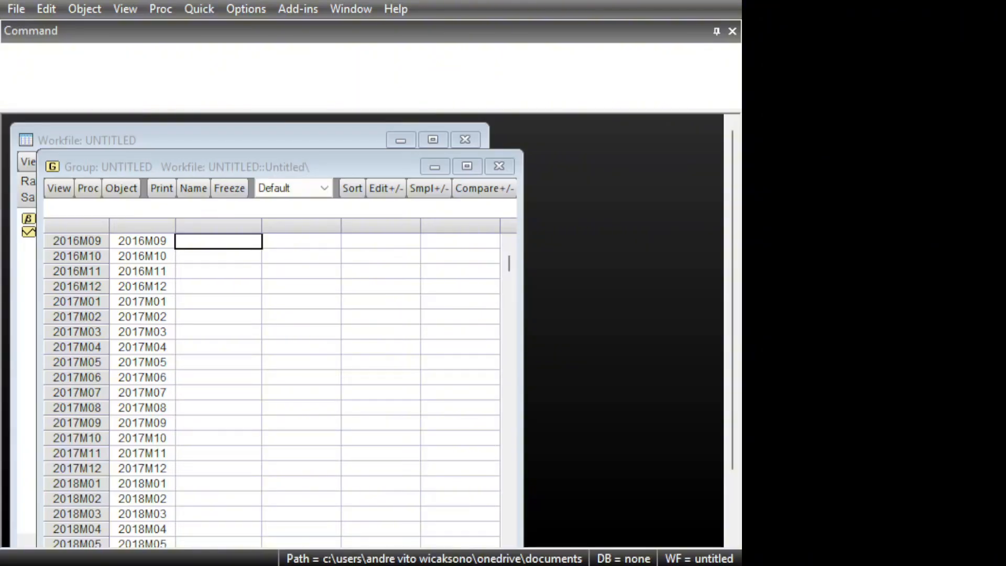
click(217, 255)
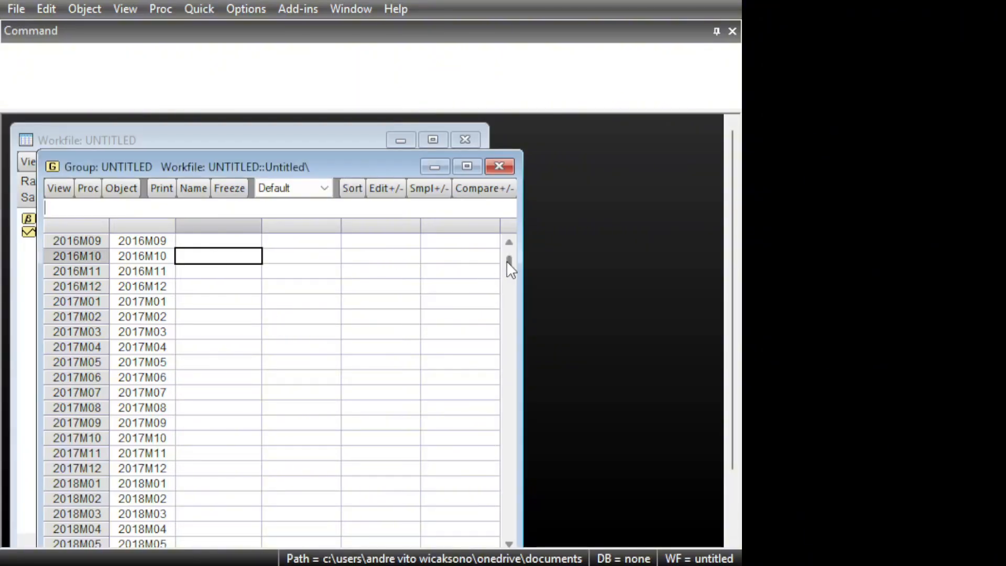
scroll(509, 260, up, 1)
click(218, 242)
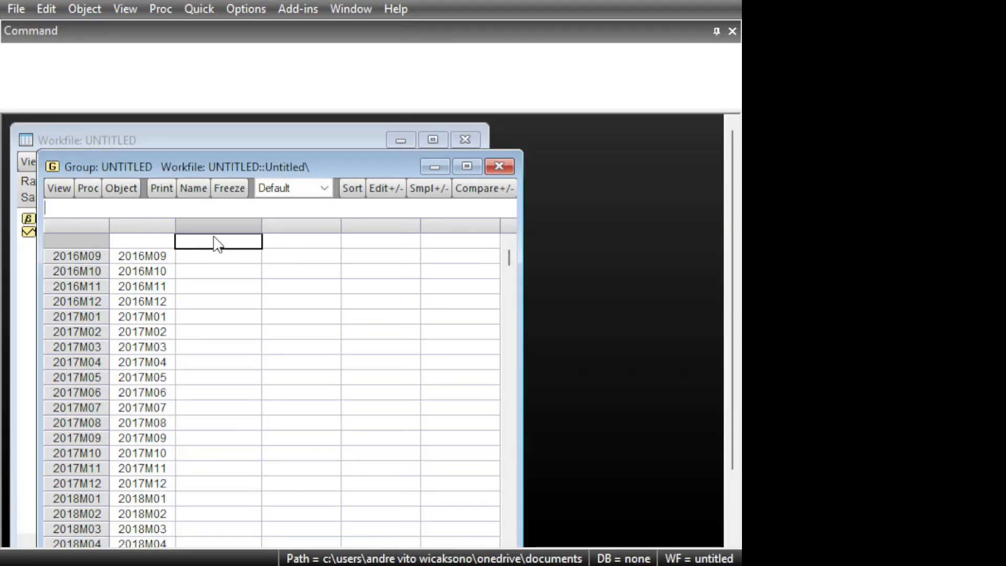
key(ctrl+v)
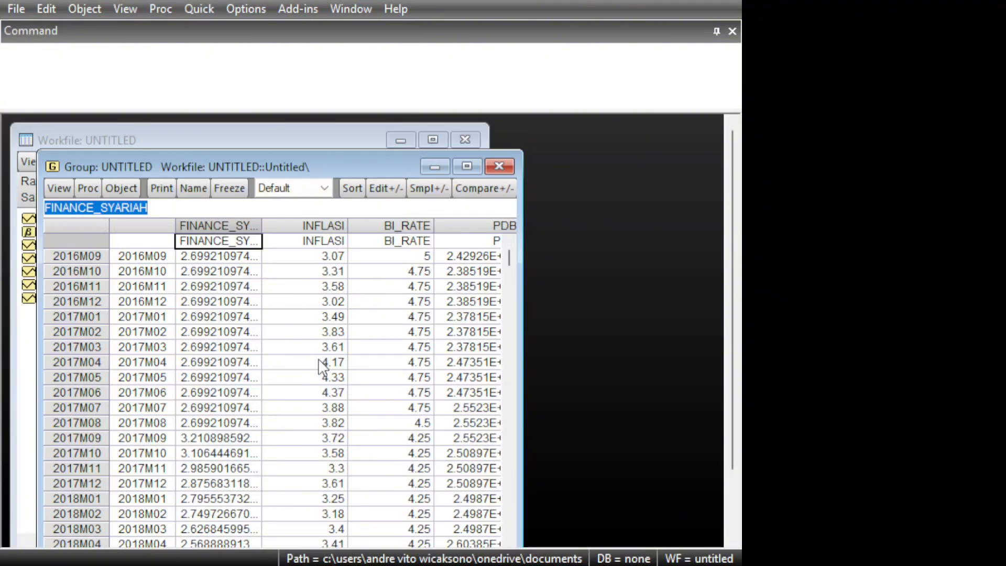
Check the group's date column from 2016M09 to 2021M12, and minimize the group window
click(137, 256)
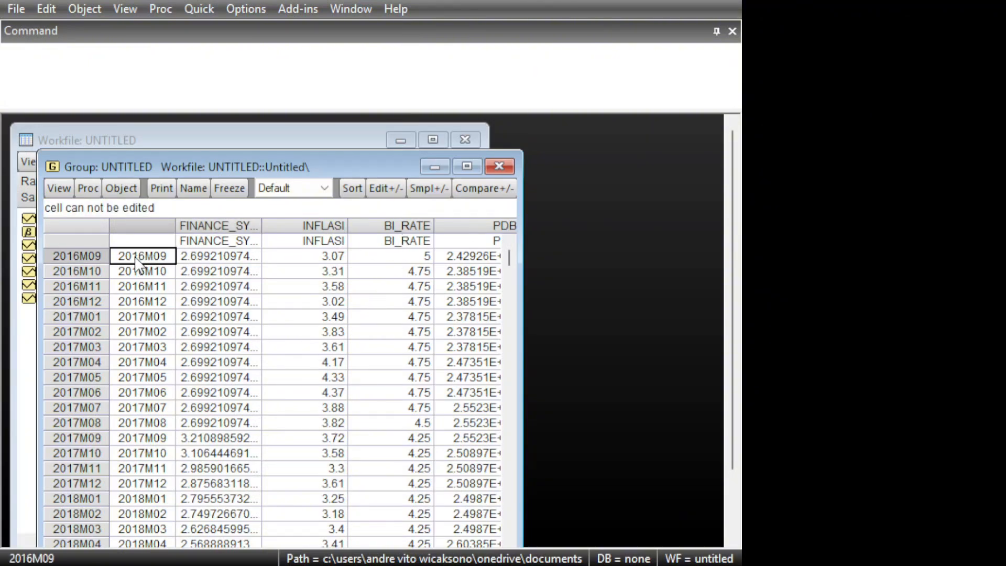
drag(137, 262, 144, 556)
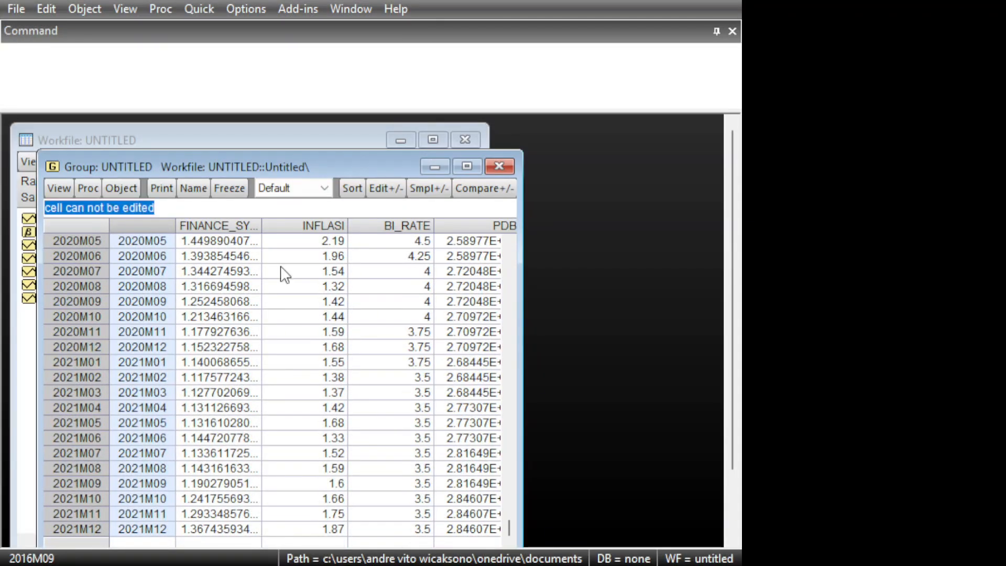
click(446, 168)
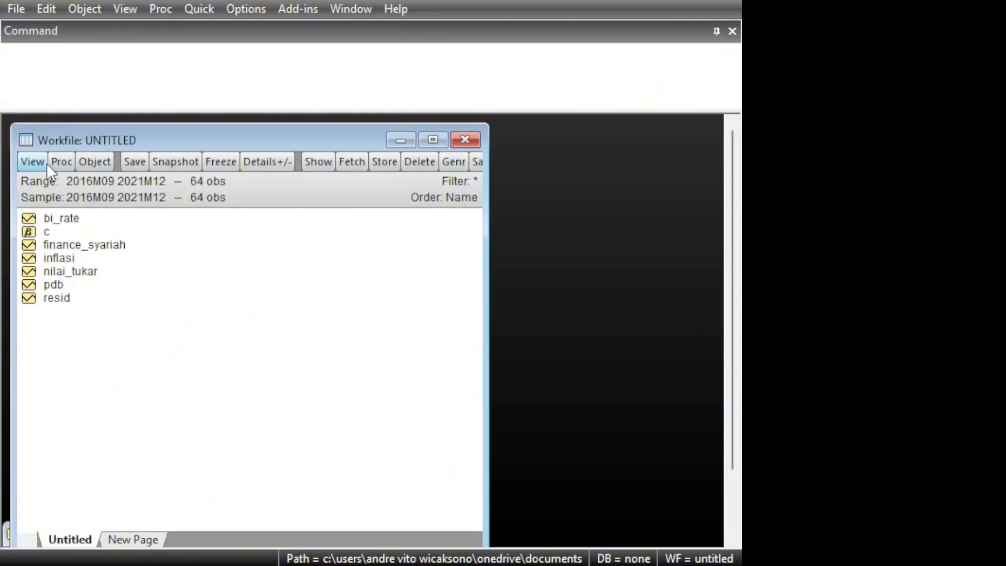
click(77, 225)
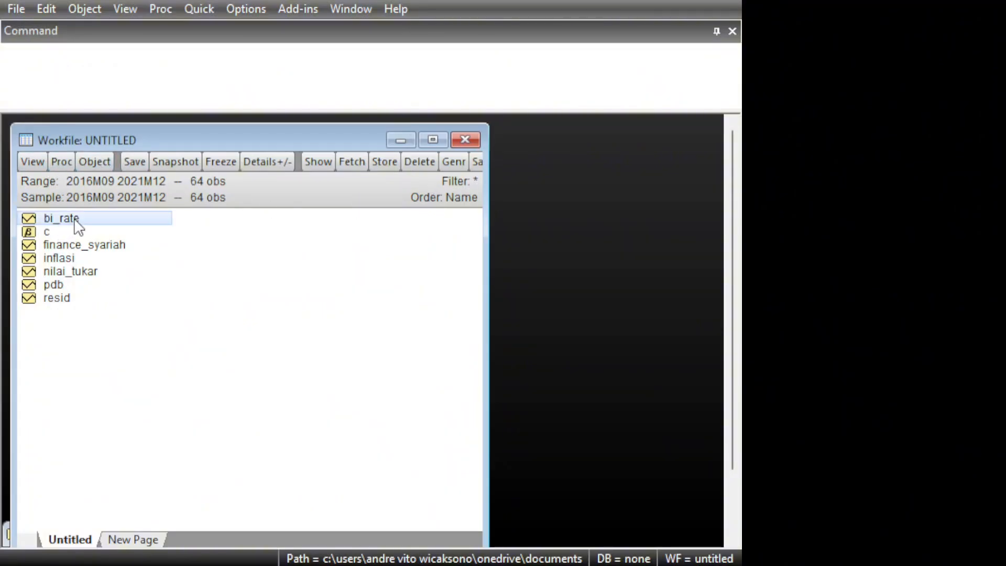
click(72, 250)
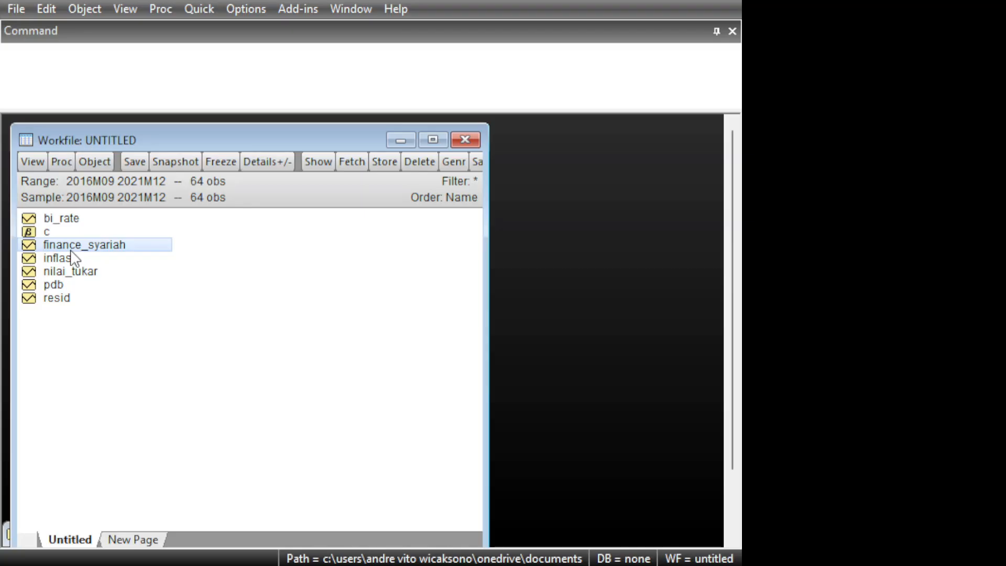
ctrl+click(92, 263)
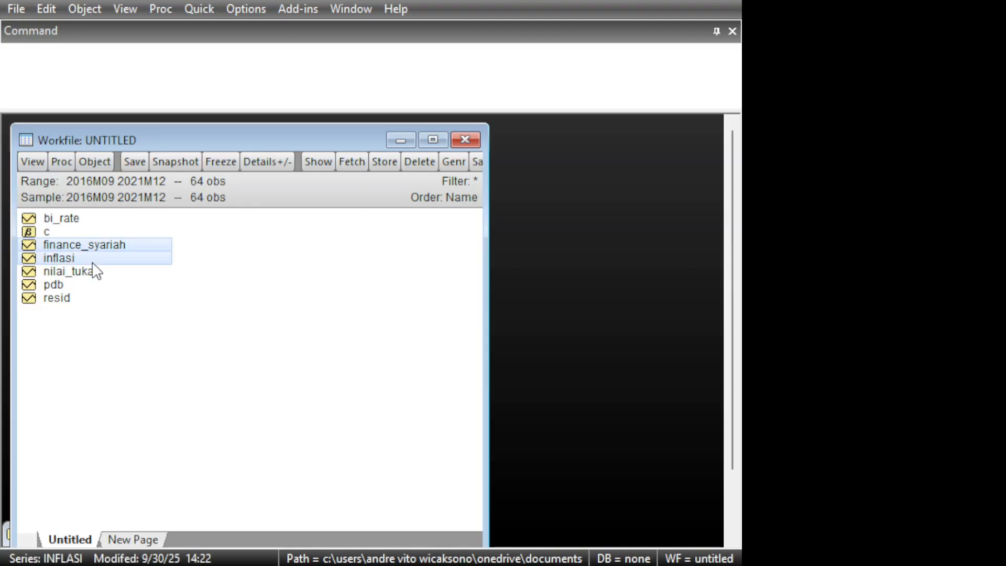
ctrl+click(95, 271)
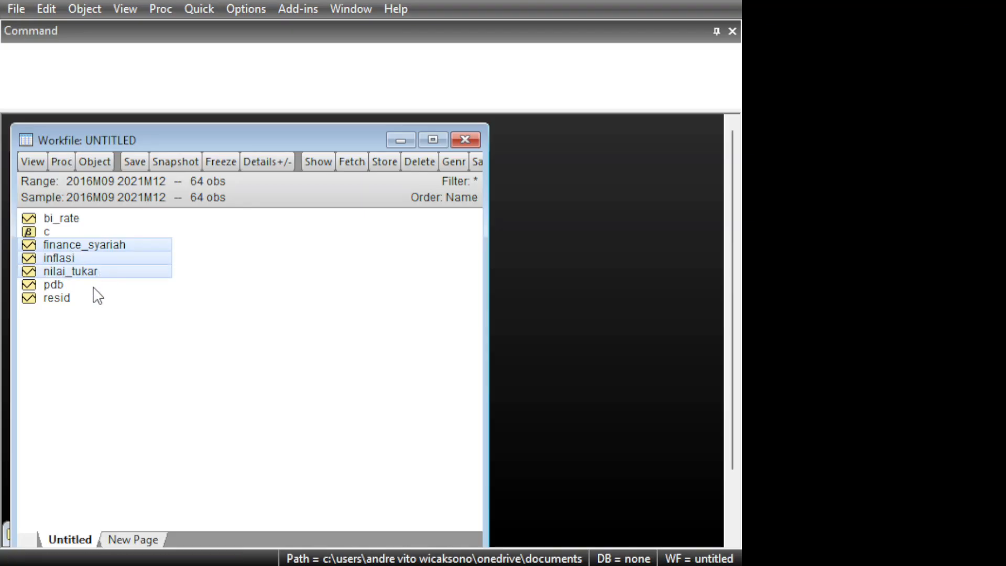
ctrl+click(94, 289)
click(242, 251)
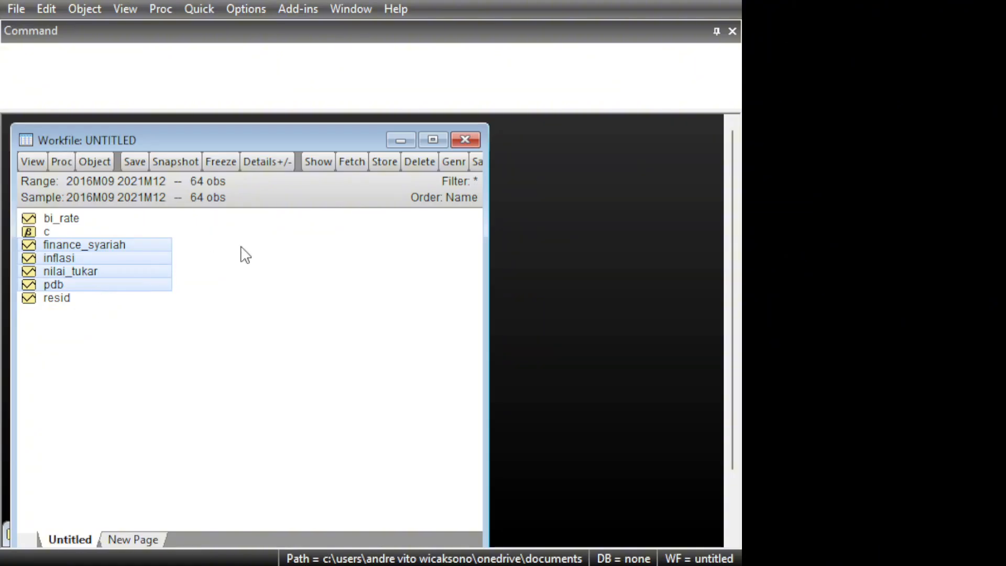
Select finance_syariah, inflasi, bi_rate, pdb and nilai_tukar in the workfile, following the column order in the spreadsheet
click(114, 249)
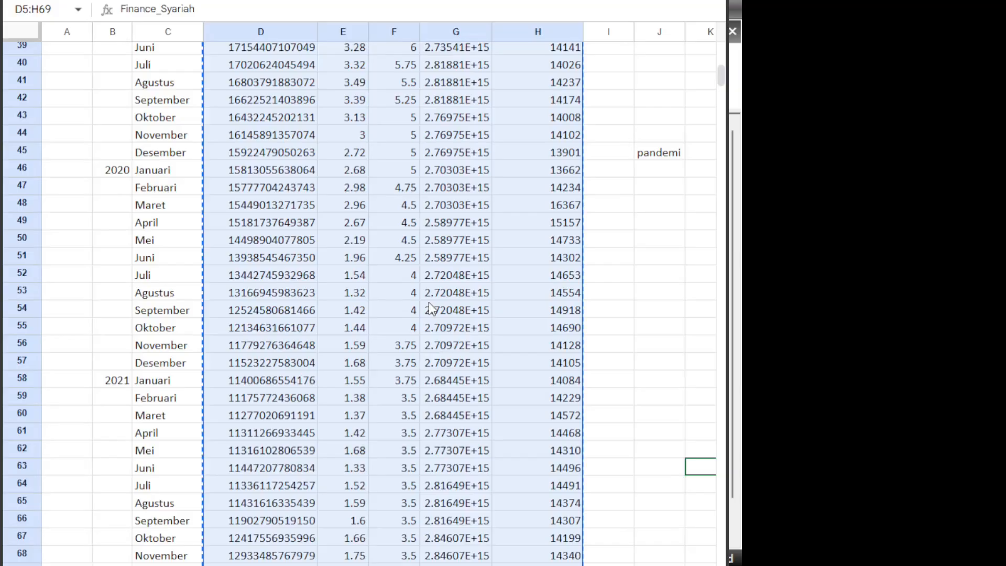
scroll(428, 301, up, 13)
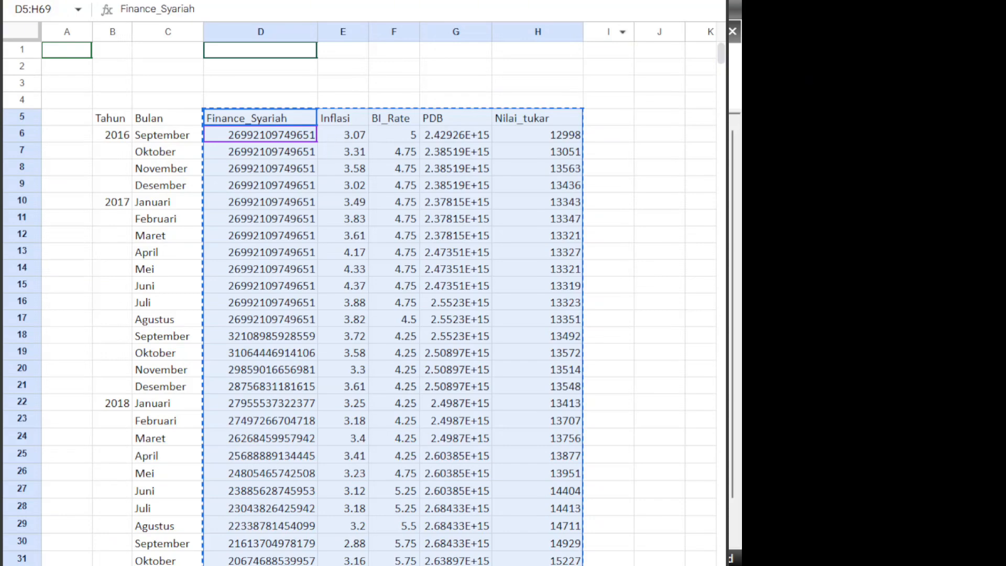
key(alt+Tab)
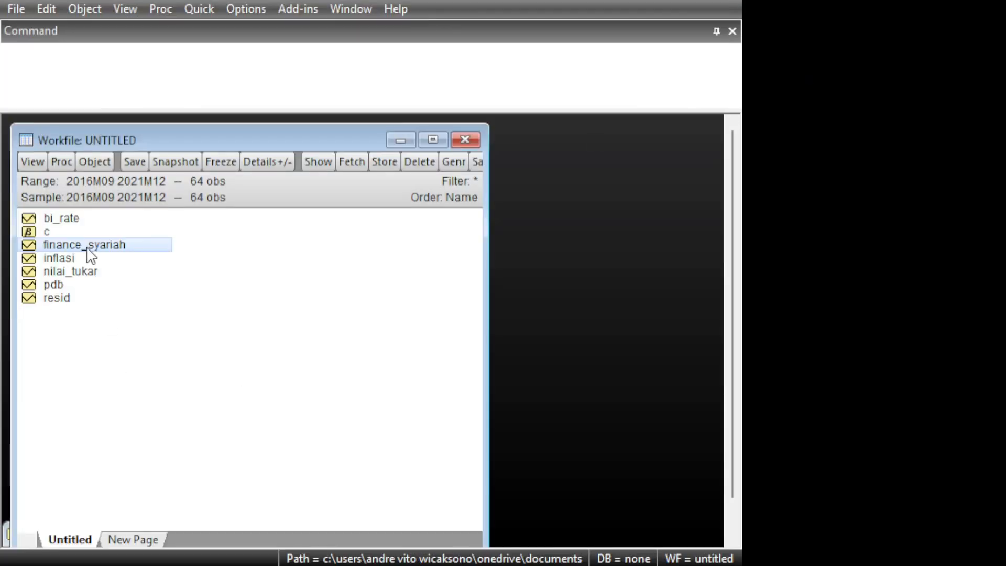
ctrl+click(70, 257)
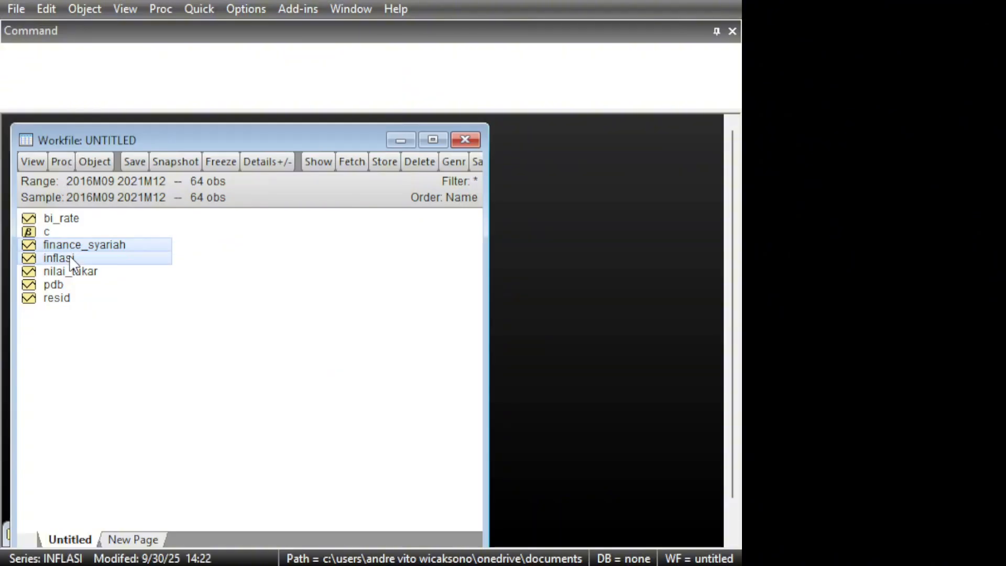
ctrl+click(99, 220)
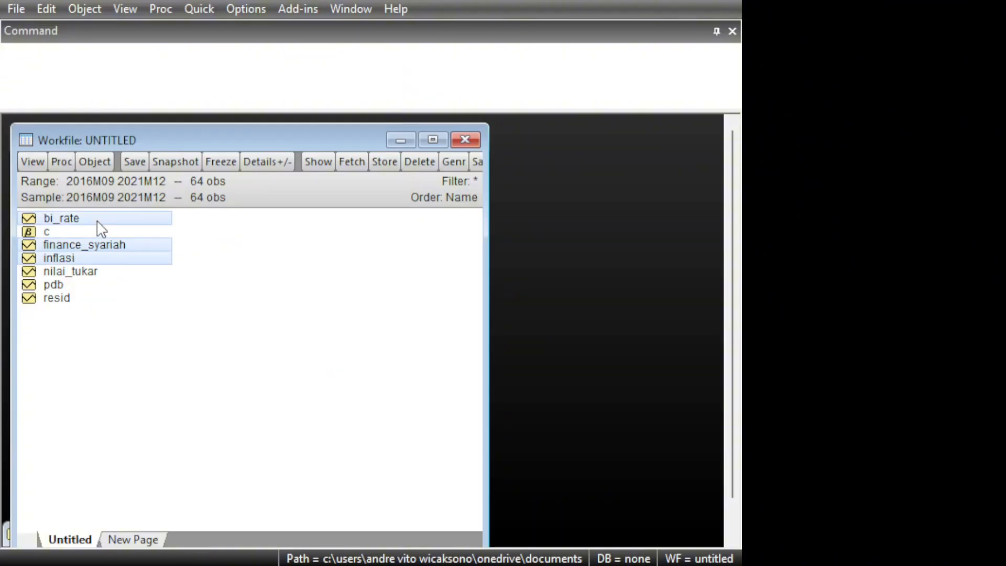
ctrl+click(101, 271)
ctrl+click(95, 285)
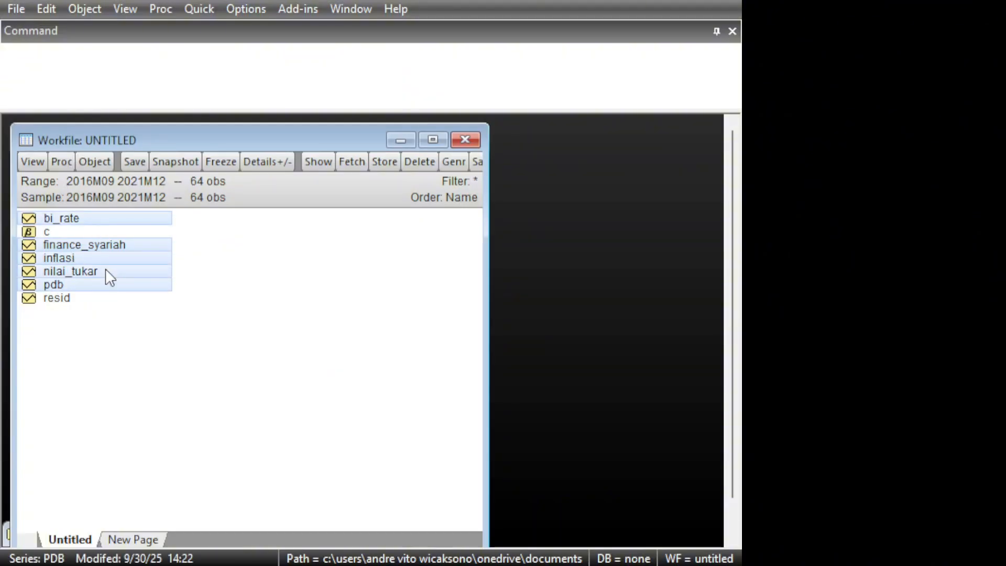
drag(150, 270, 150, 260)
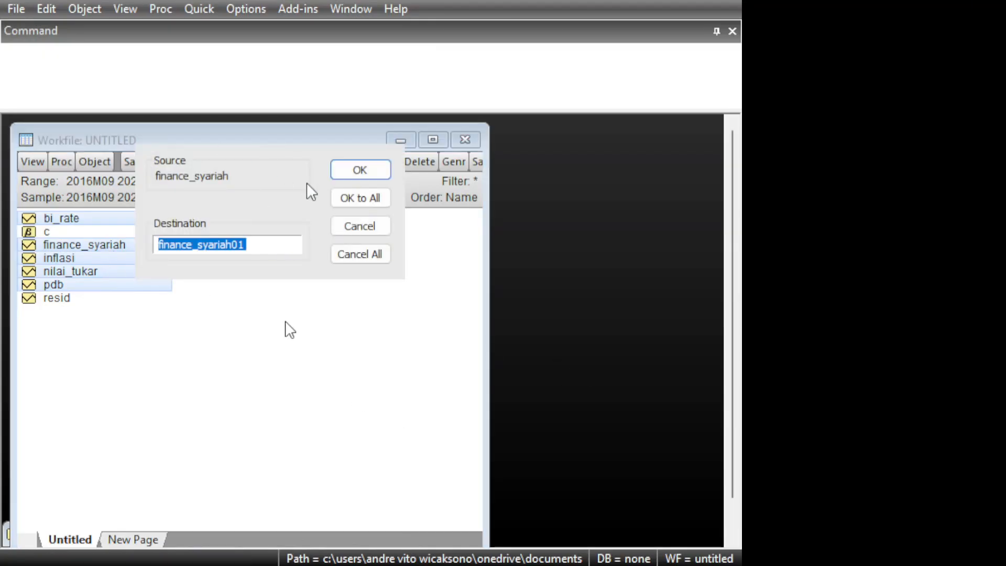
key(Escape)
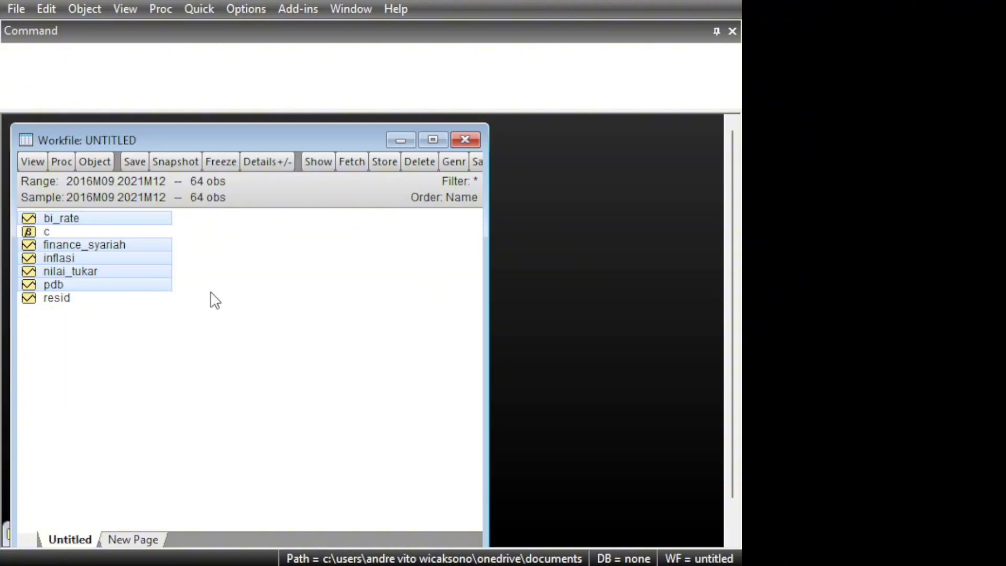
Open the selected series as an equation to bring up the least squares specification
click(410, 306)
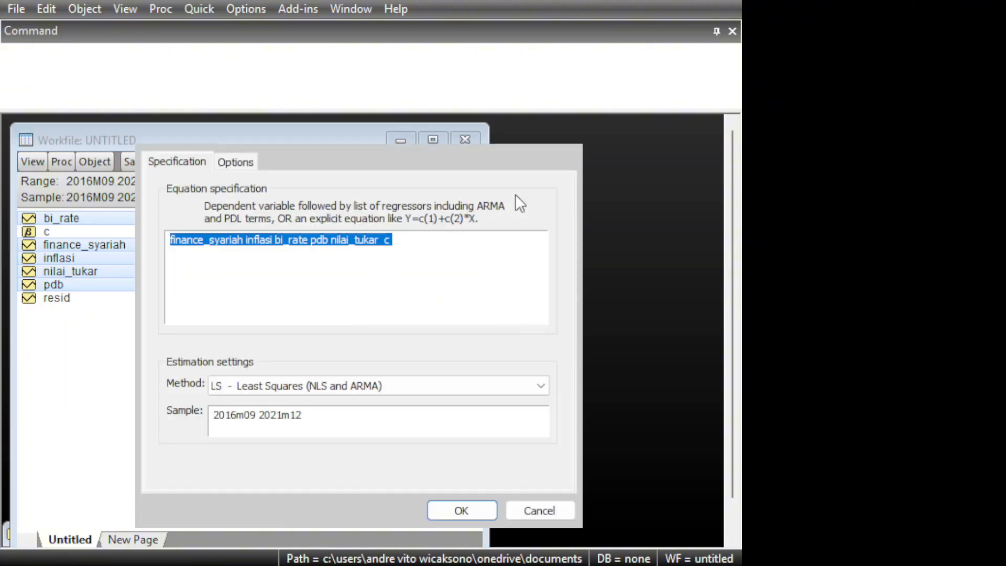
key(Escape)
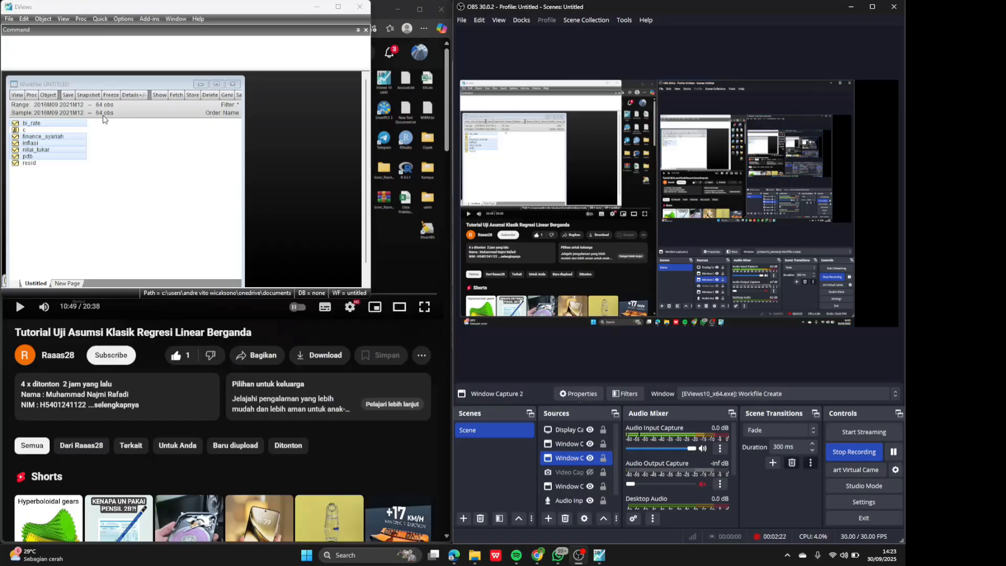
right_click(79, 137)
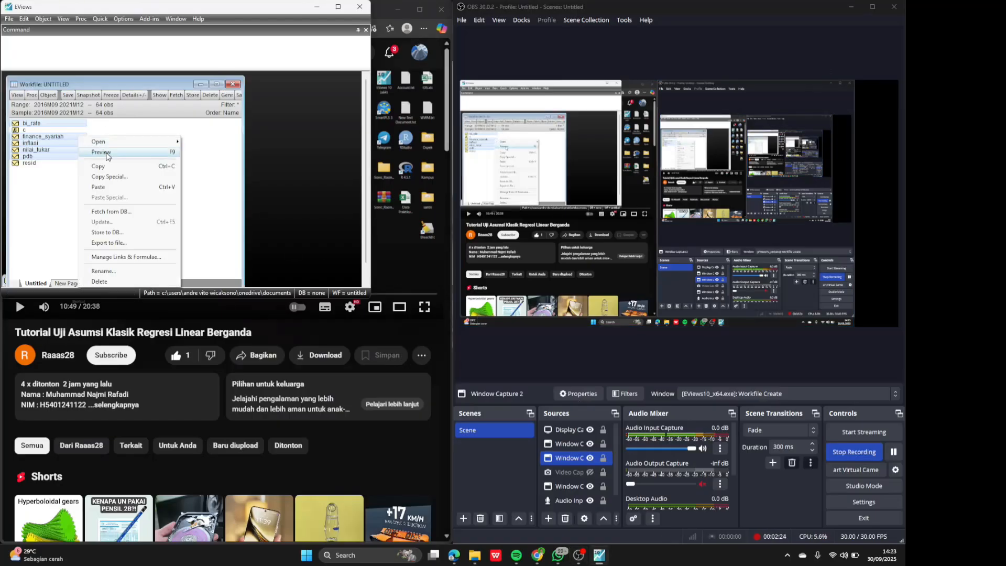
mouse_move(113, 144)
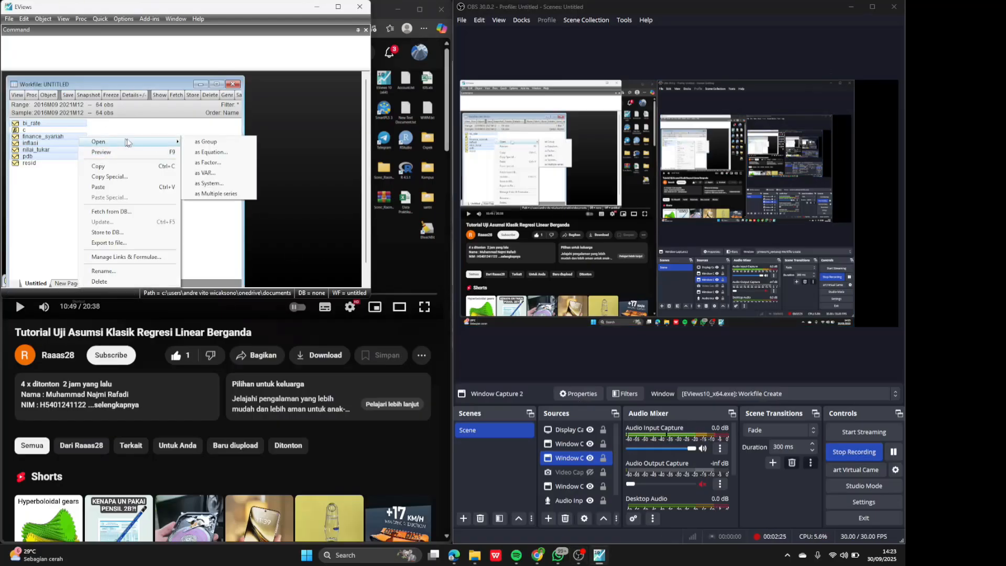
click(207, 153)
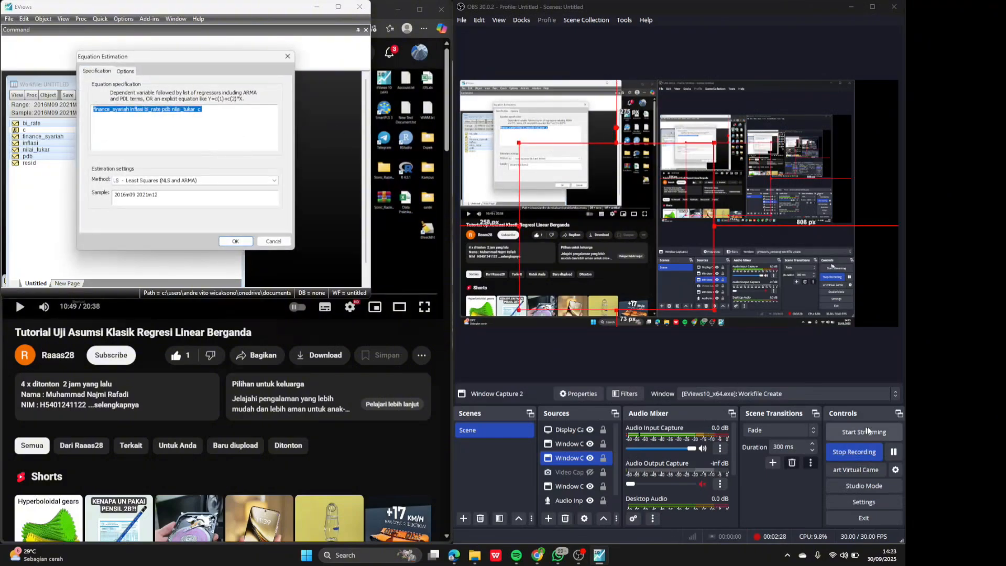
click(893, 452)
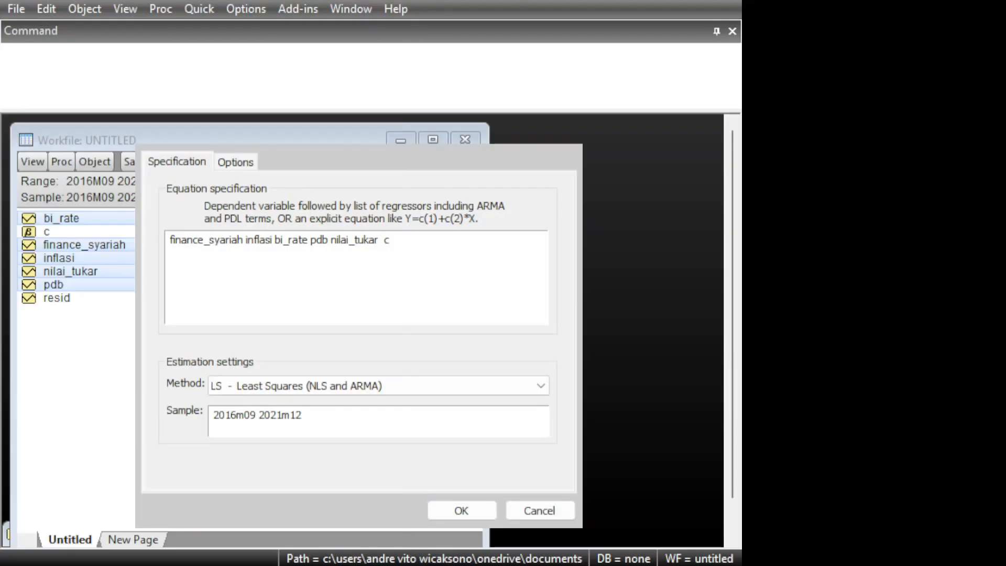
Move the constant c directly after finance_syariah in the equation specification, then estimate the least squares equation and reposition its output window
key(alt+Tab)
click(404, 234)
key(BackSpace)
key(BackSpace)
key(BackSpace)
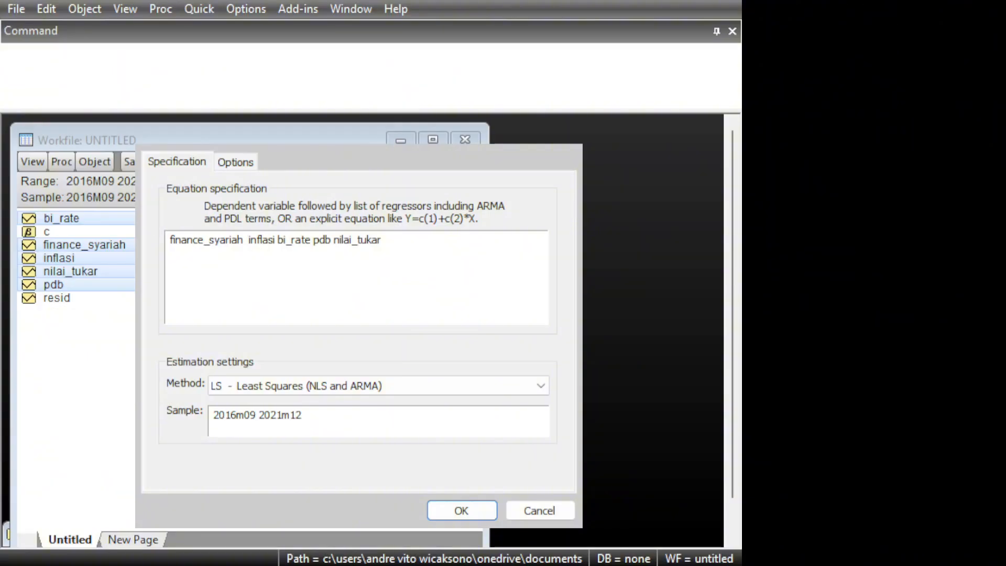
text(c)
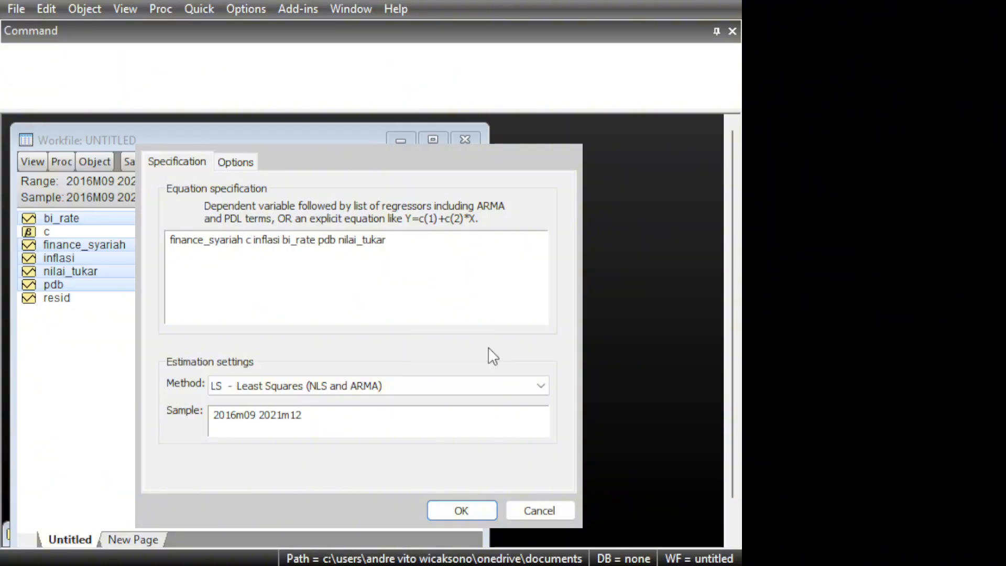
click(473, 516)
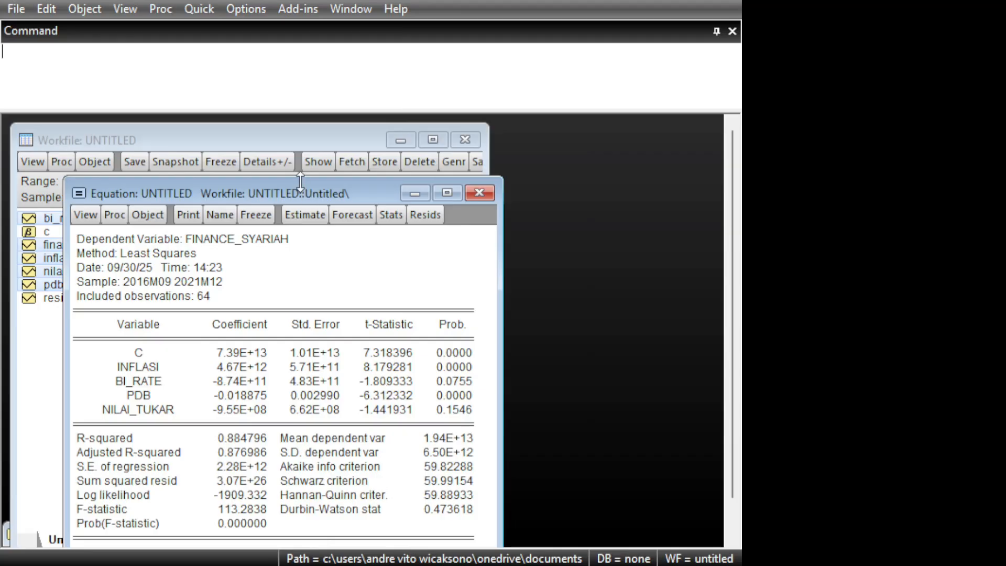
drag(291, 190, 412, 117)
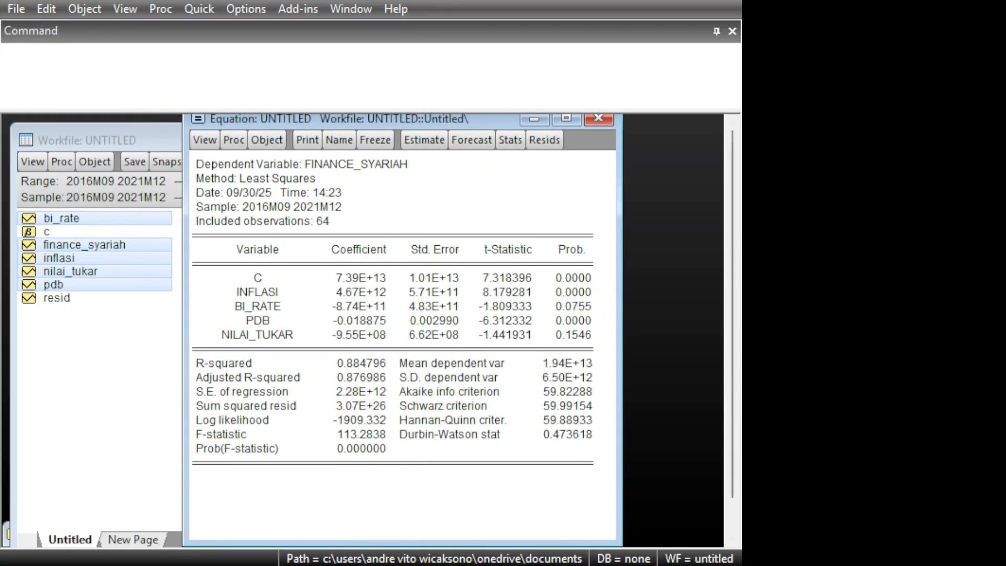
Enlarge the EViews window and display the Variance Inflation Factors for the estimated equation to test multicollinearity
key(alt+Tab)
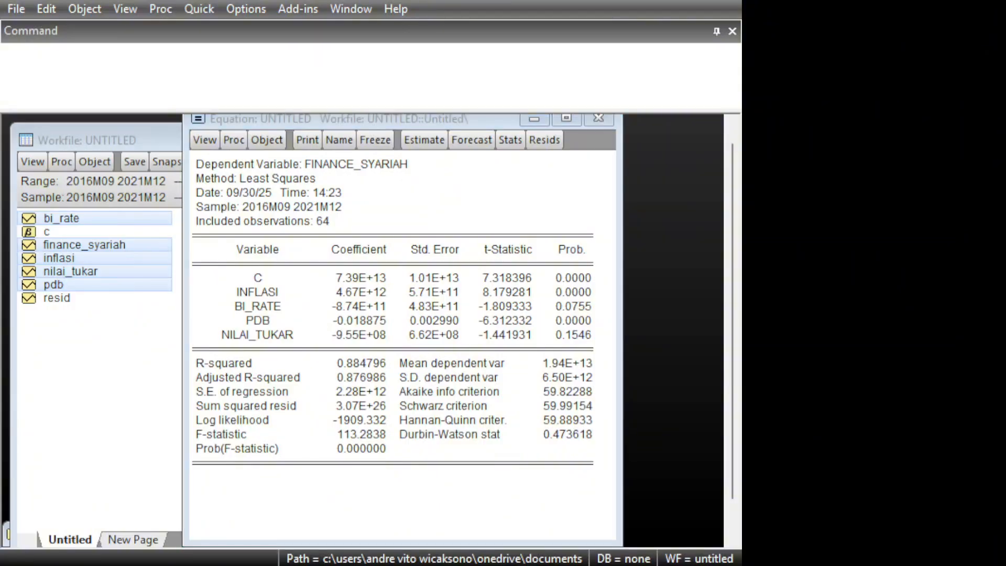
click(211, 143)
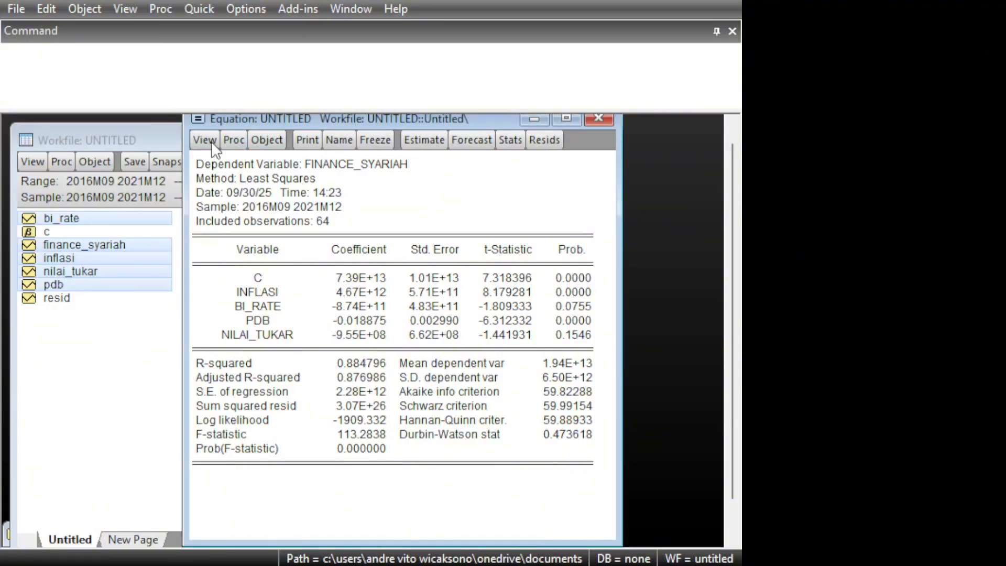
key(alt+Tab)
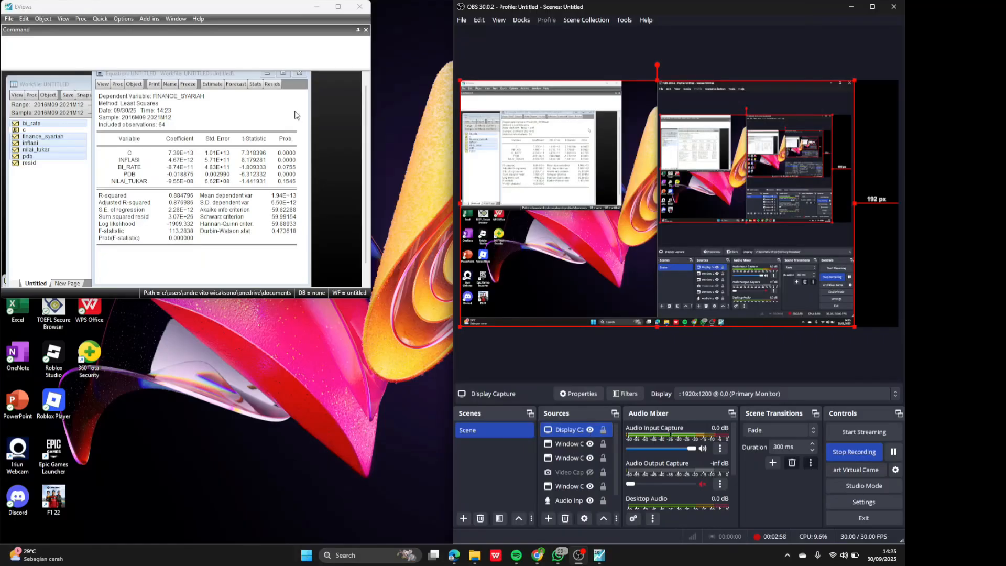
click(339, 7)
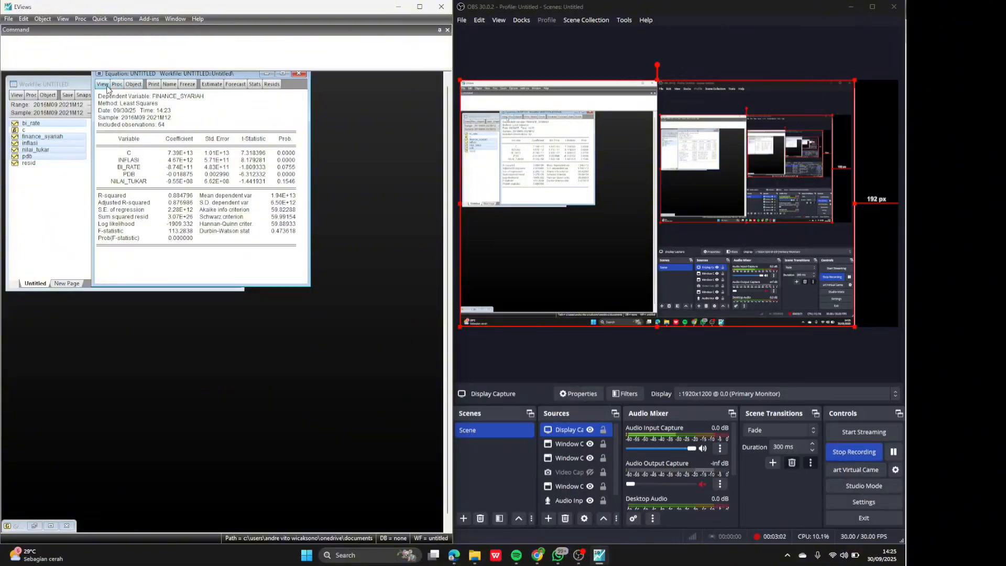
click(104, 85)
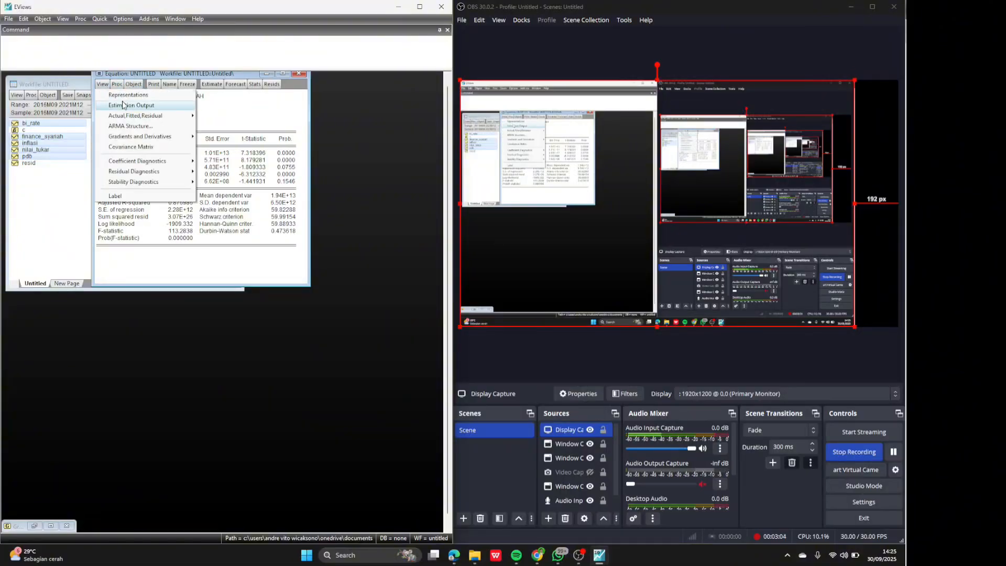
mouse_move(147, 166)
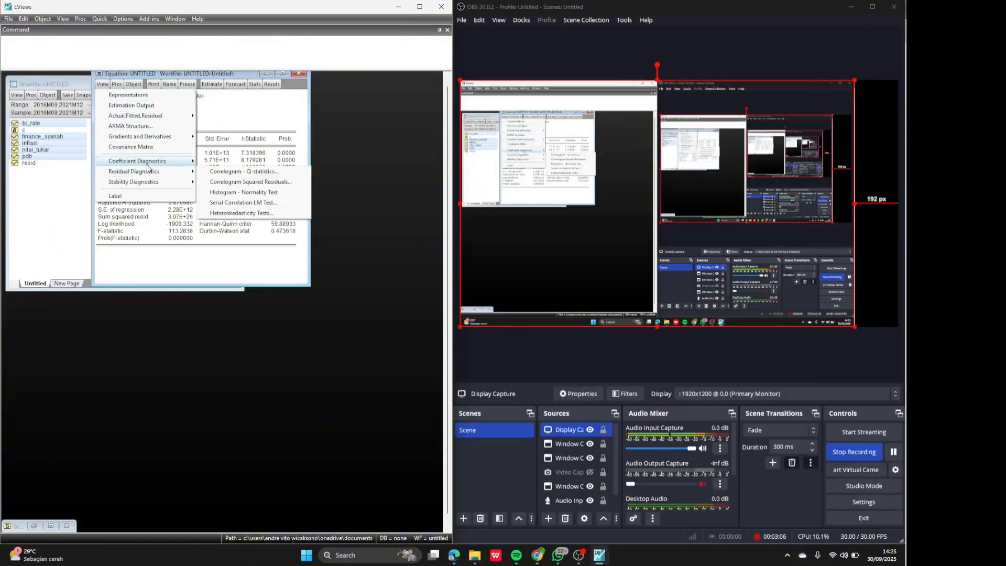
mouse_move(179, 163)
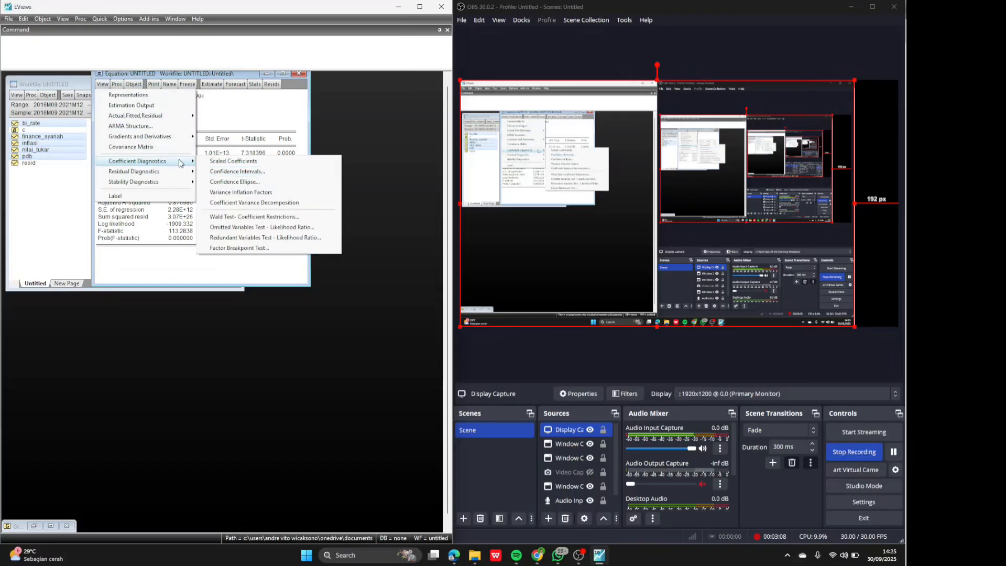
click(234, 193)
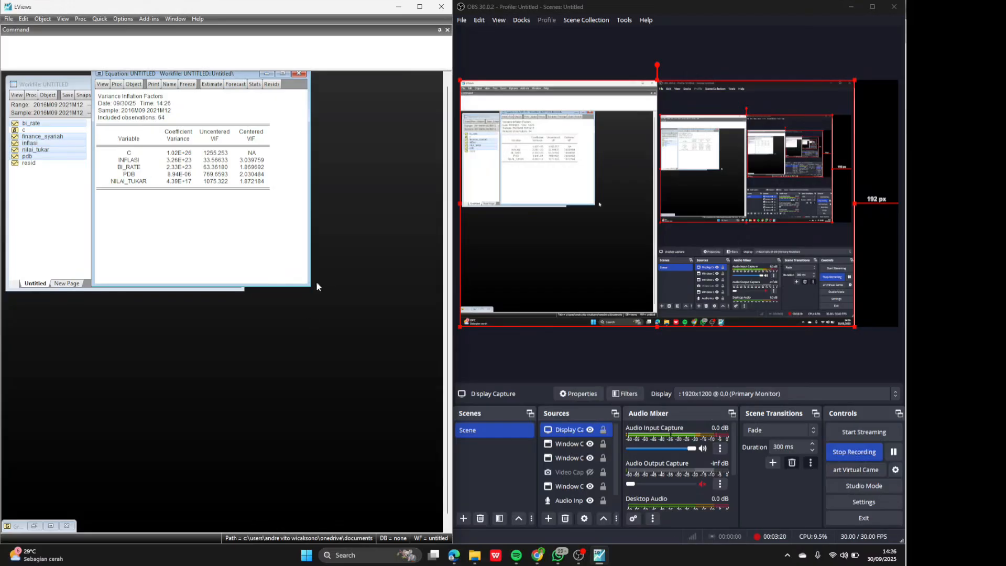
Enlarge and reposition the equation window, and highlight the Centered VIF column to examine its values
drag(309, 286, 358, 371)
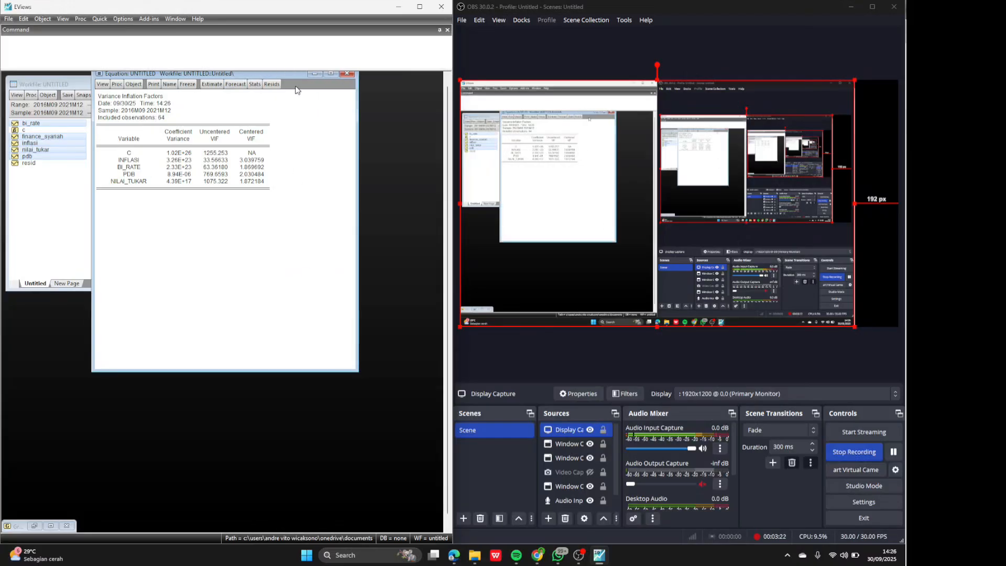
drag(278, 72, 297, 161)
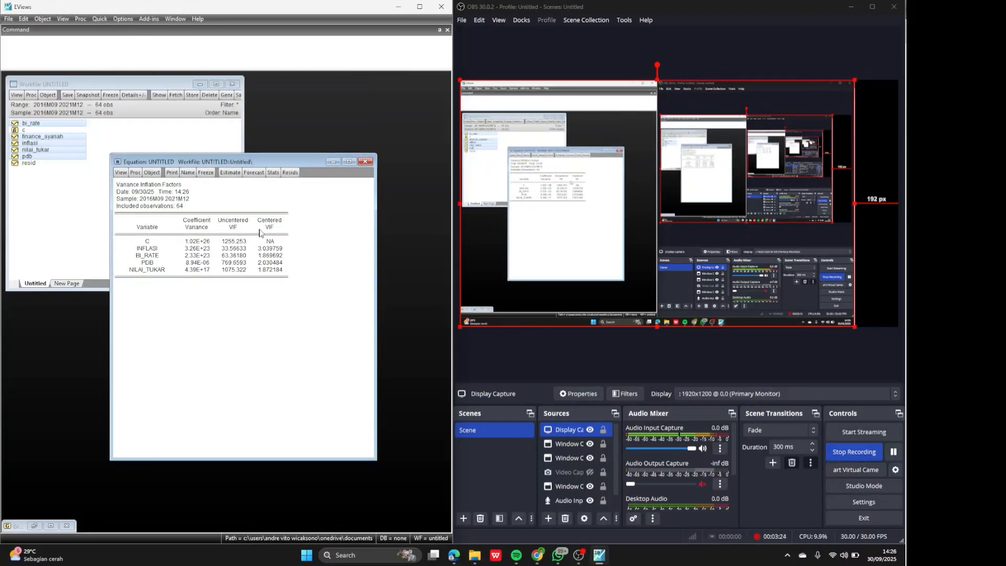
drag(261, 219, 278, 277)
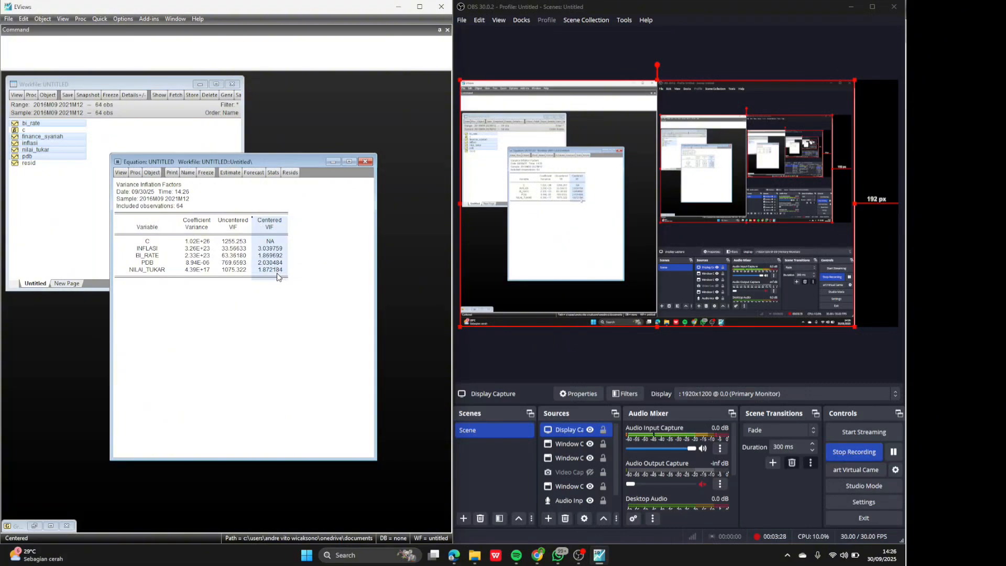
click(349, 161)
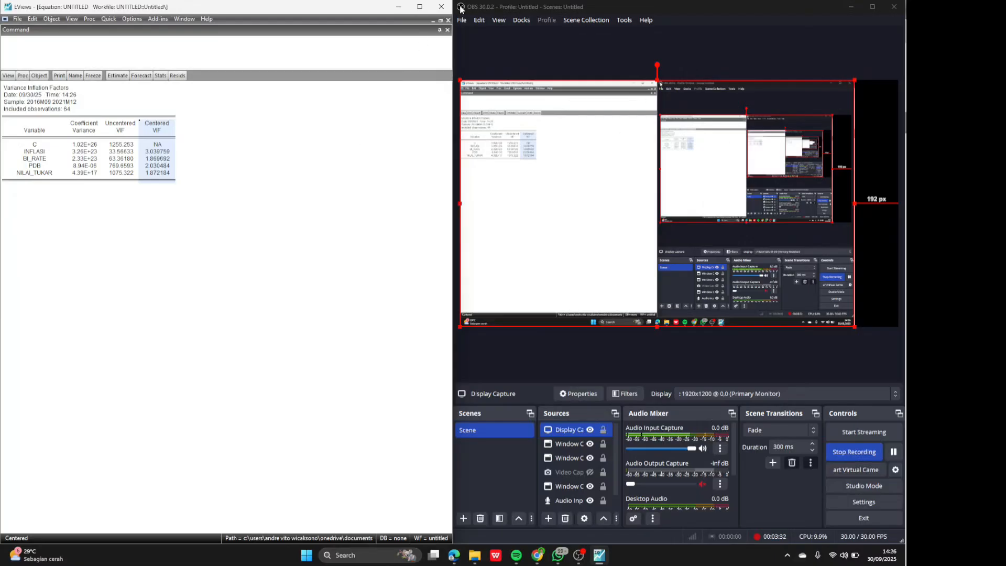
click(441, 20)
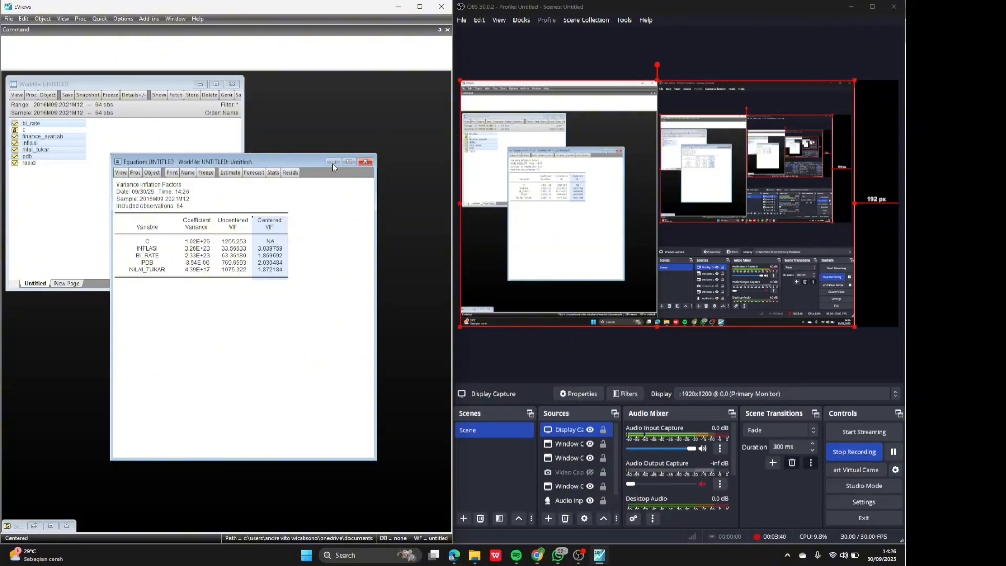
Run the White heteroskedasticity test with cross terms included on the equation, and highlight its test probabilities
click(121, 172)
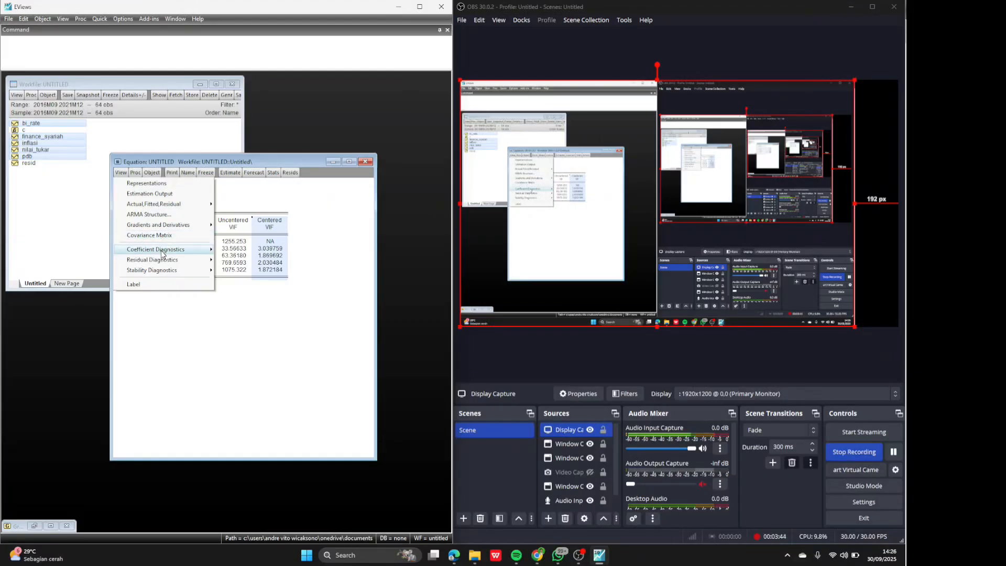
mouse_move(161, 264)
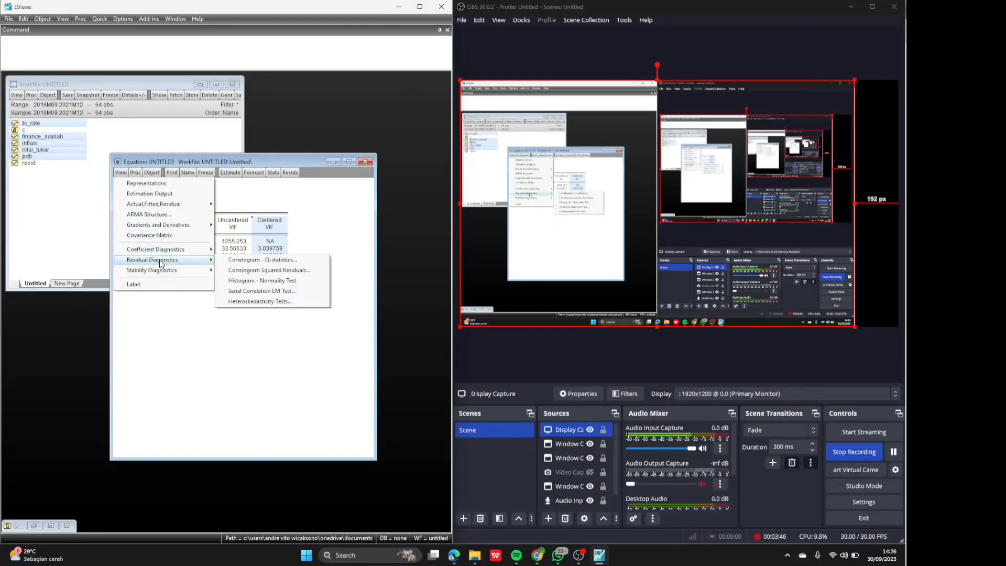
click(258, 302)
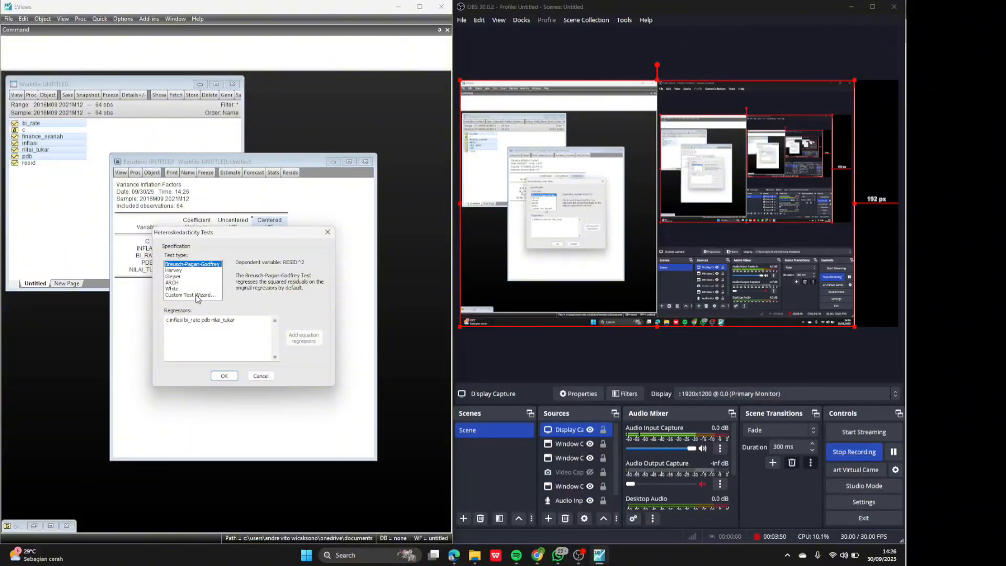
click(172, 289)
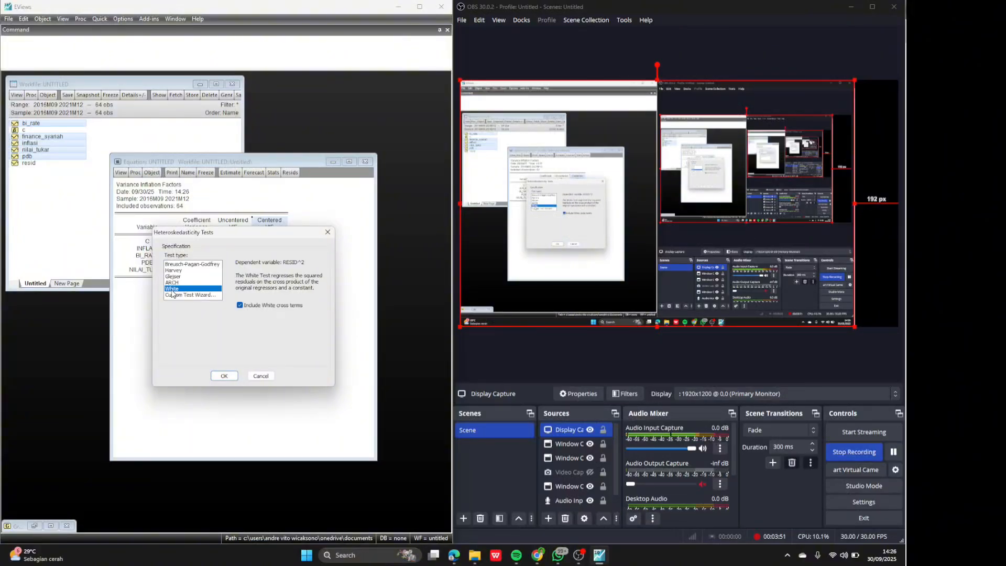
click(222, 376)
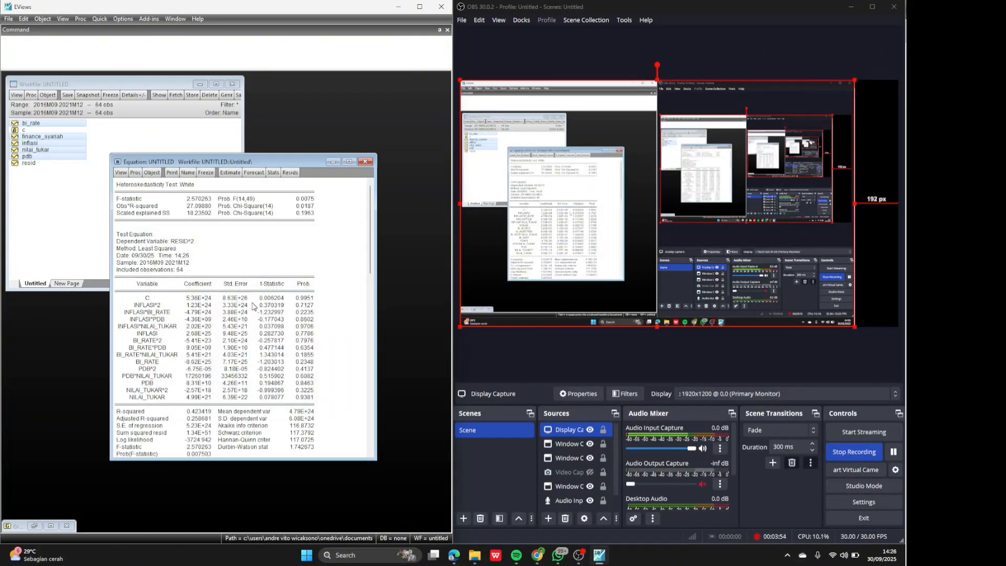
drag(221, 199, 311, 217)
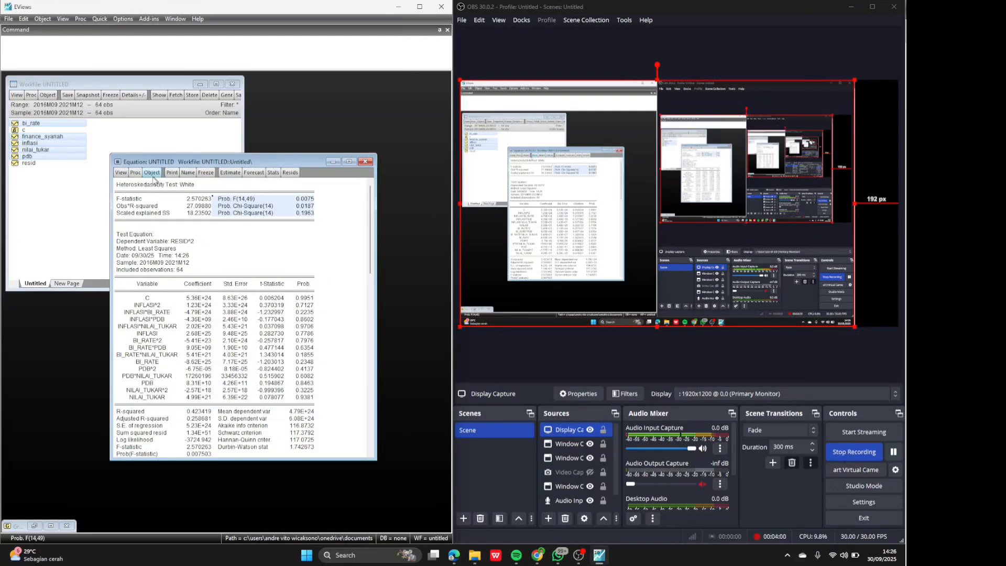
Run the Breusch-Godfrey serial correlation LM test with 2 lags, and highlight its test probabilities
click(122, 173)
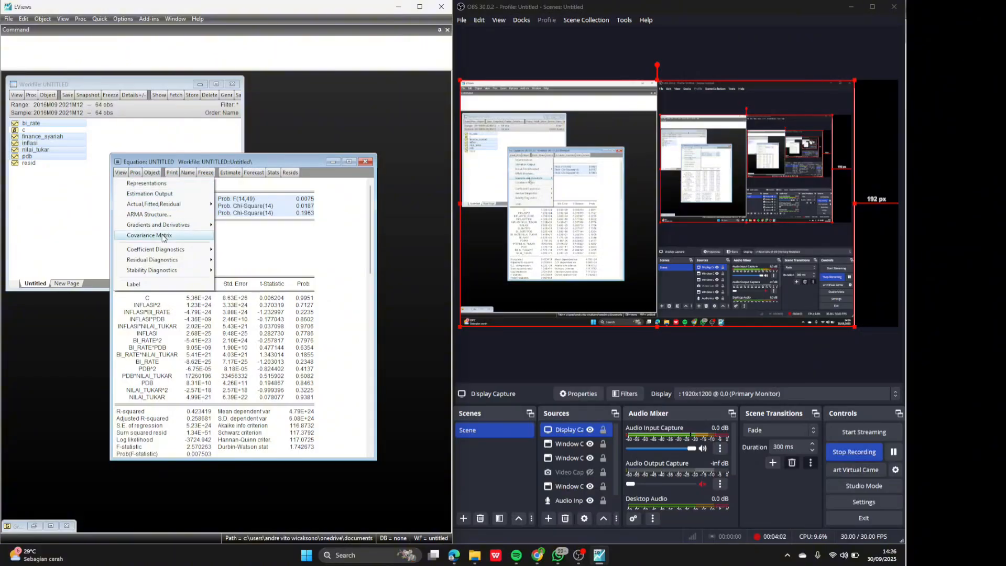
mouse_move(160, 261)
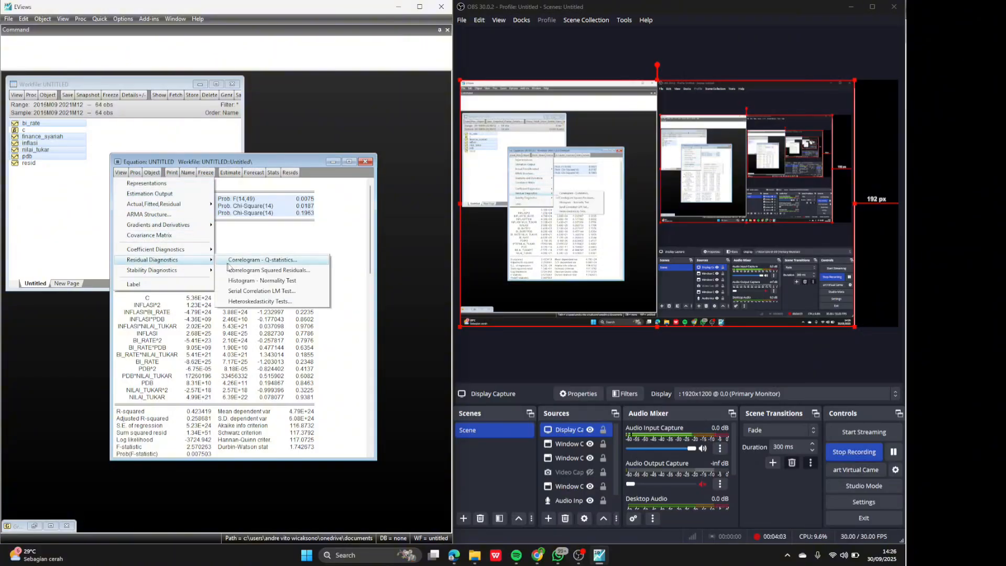
click(264, 291)
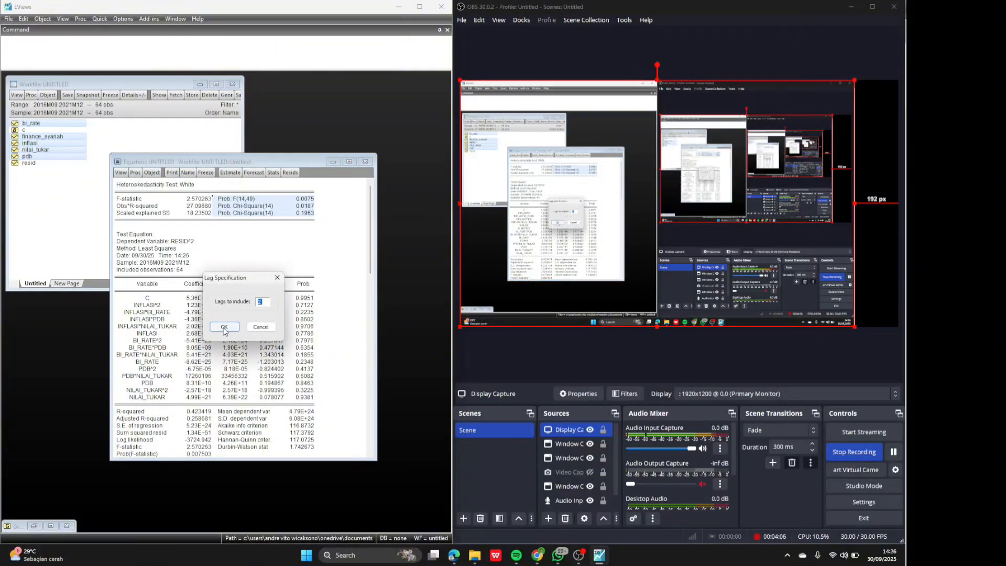
click(223, 326)
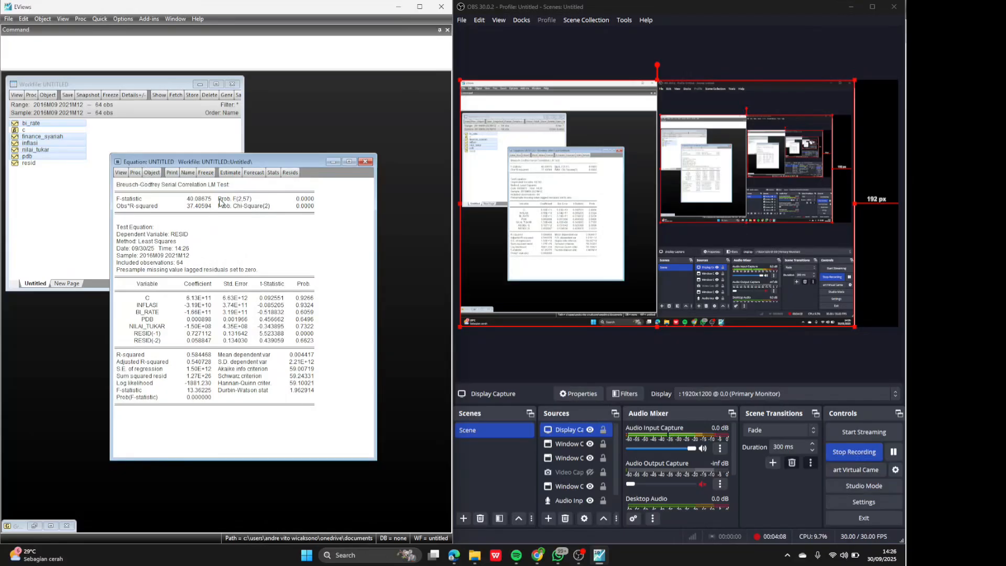
drag(215, 199, 318, 215)
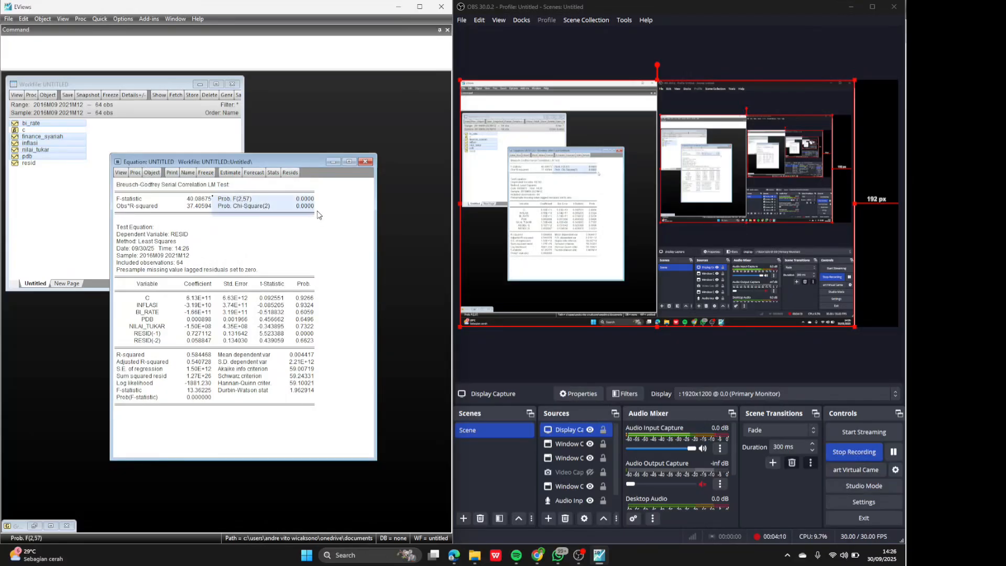
Display the residual histogram and normality test for the equation
click(121, 172)
mouse_move(173, 260)
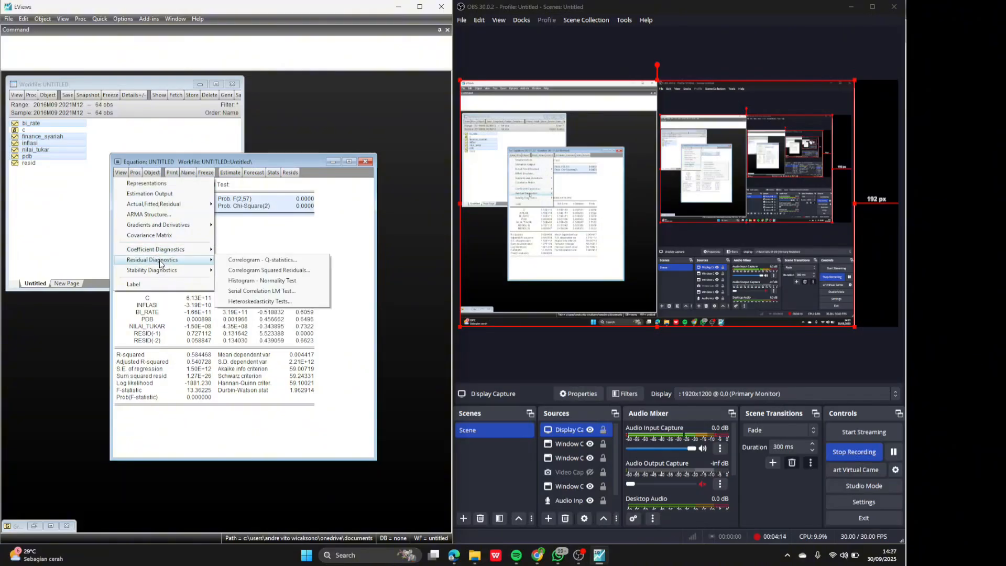
click(252, 281)
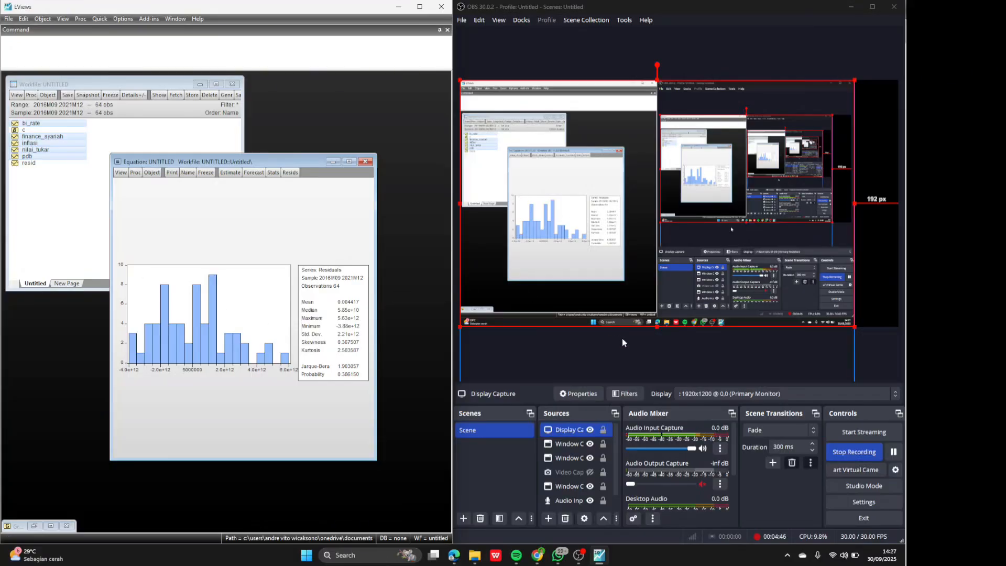
click(893, 453)
click(893, 452)
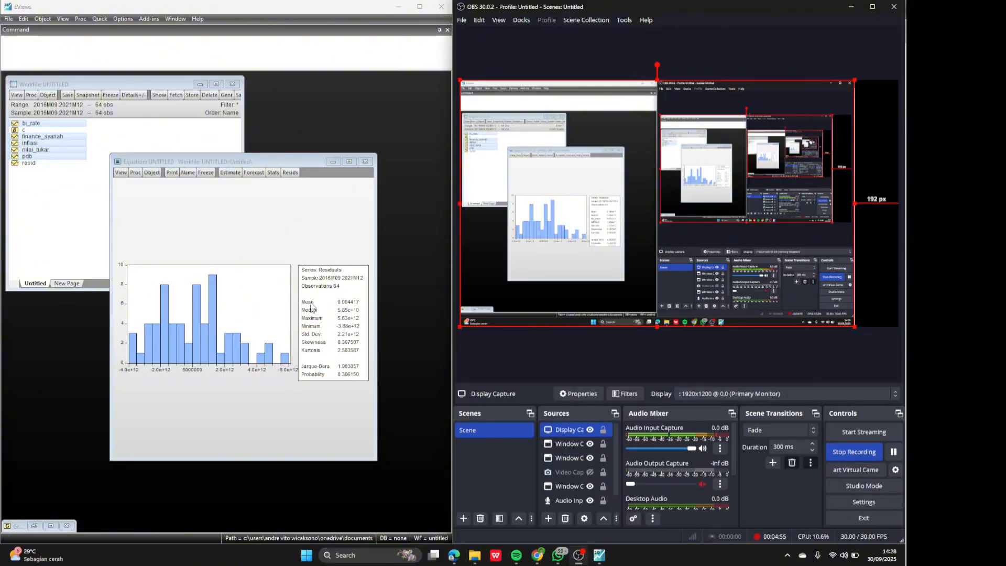
click(215, 285)
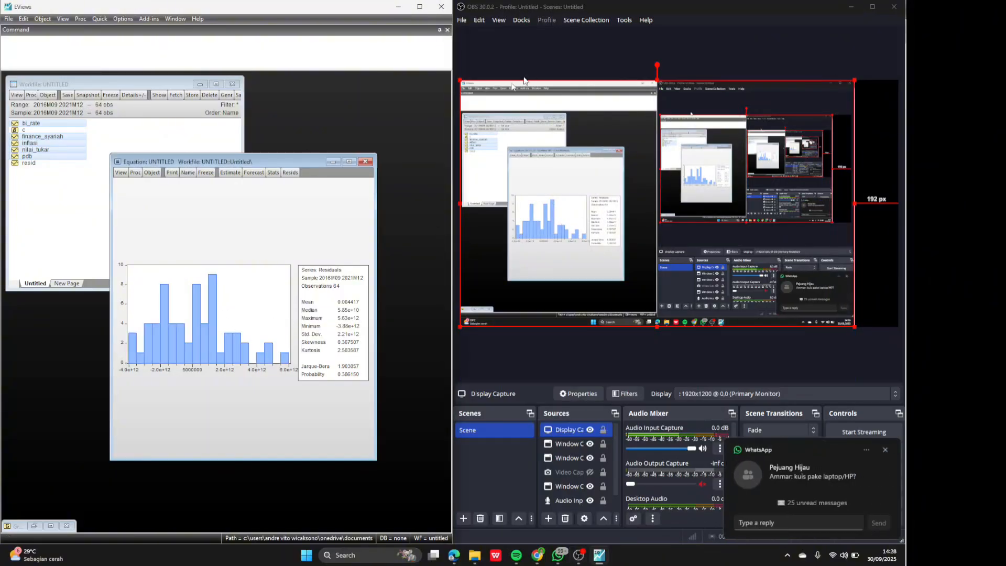
click(884, 450)
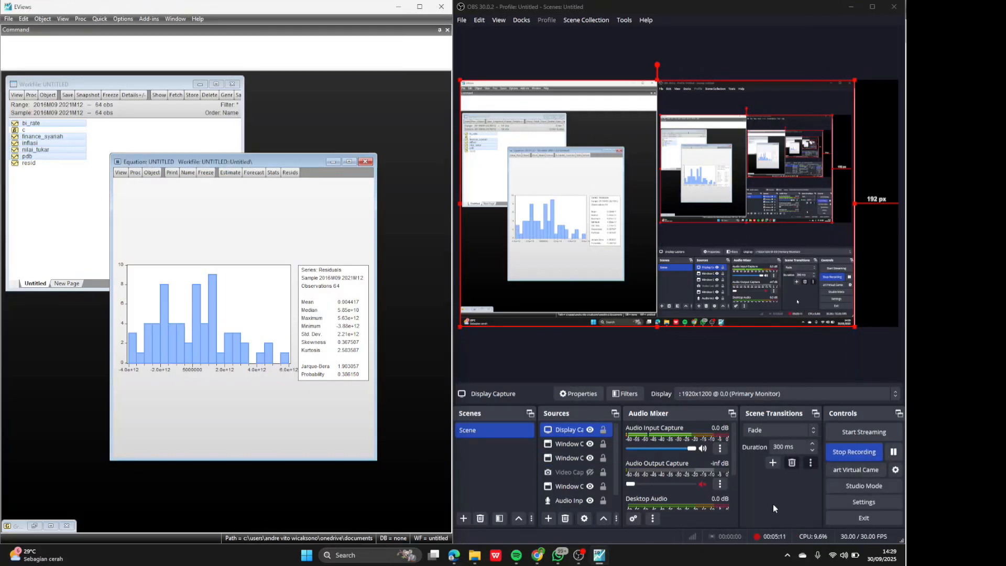
click(893, 452)
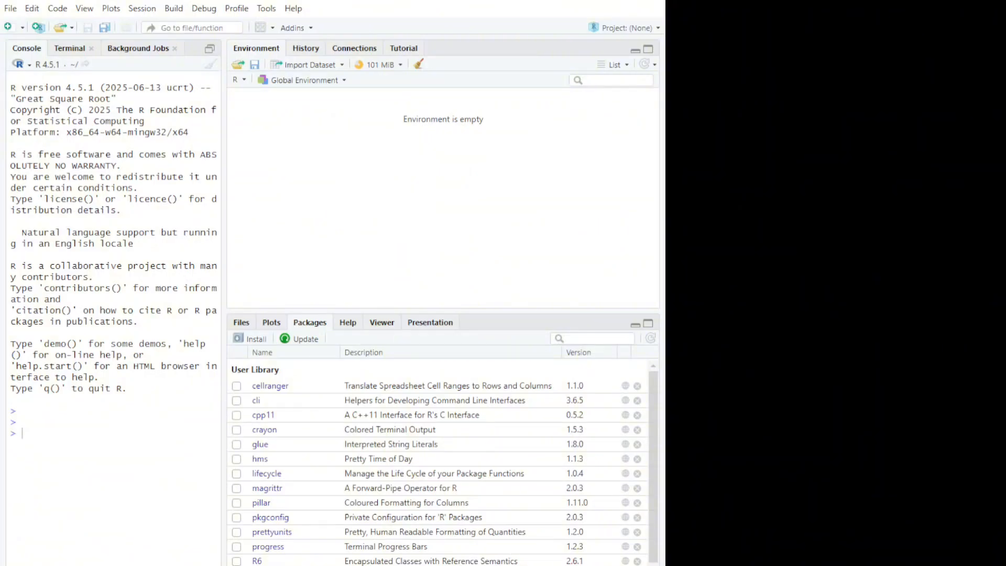
Switch to RStudio and search the package list for car
click(591, 338)
text(car)
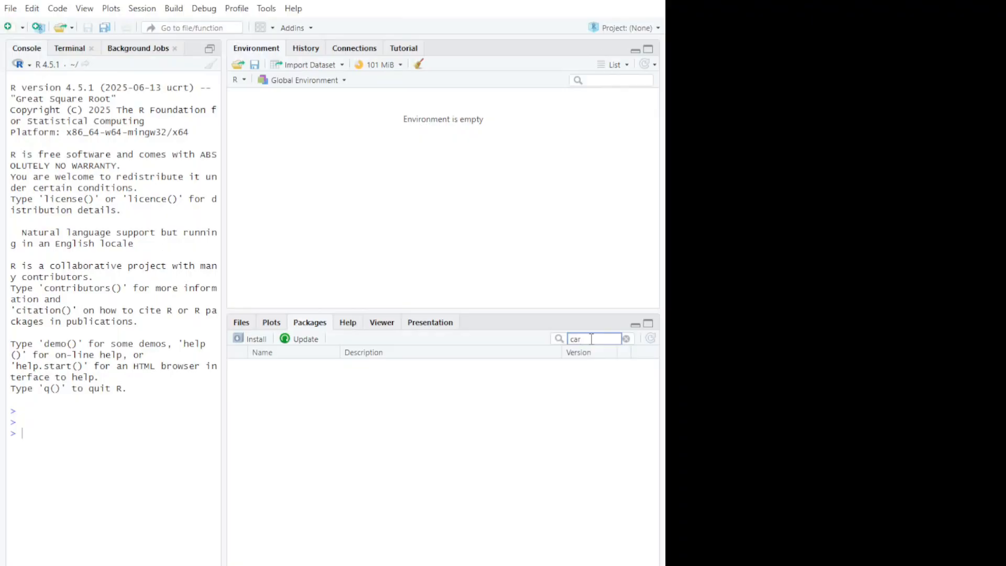
Install the car, lmtest and MASS packages from the CRAN repository, including their dependencies
click(265, 342)
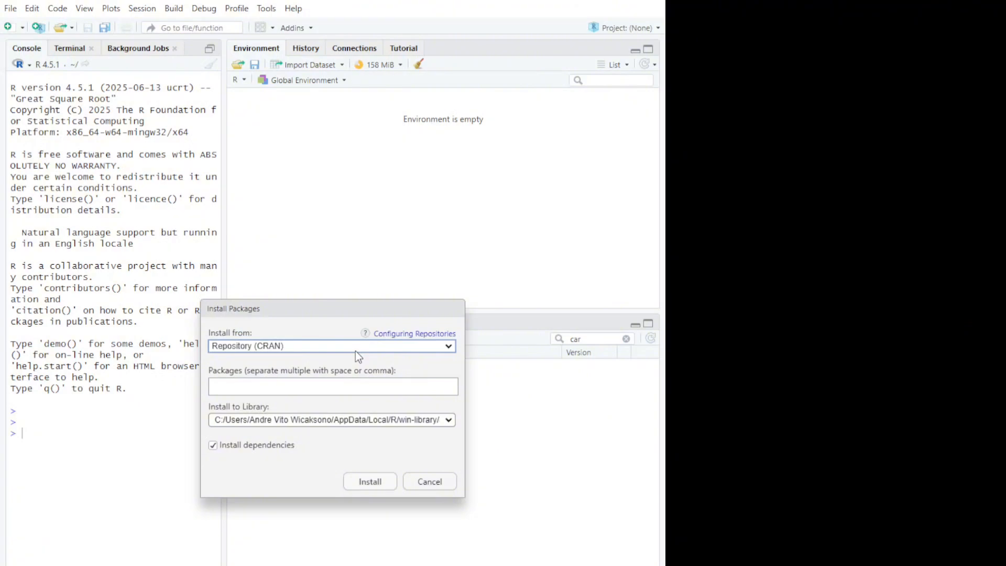
text(car)
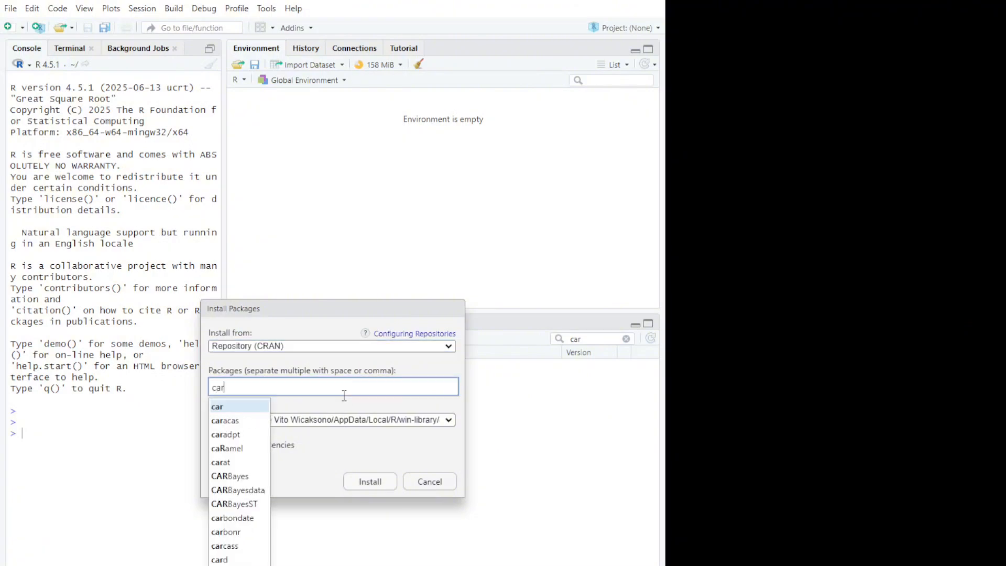
click(228, 407)
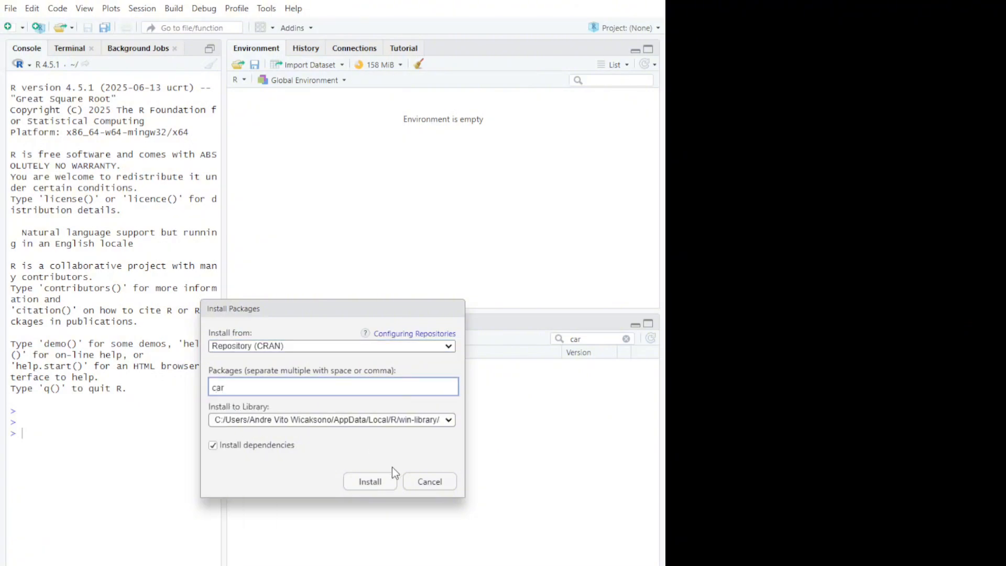
click(375, 482)
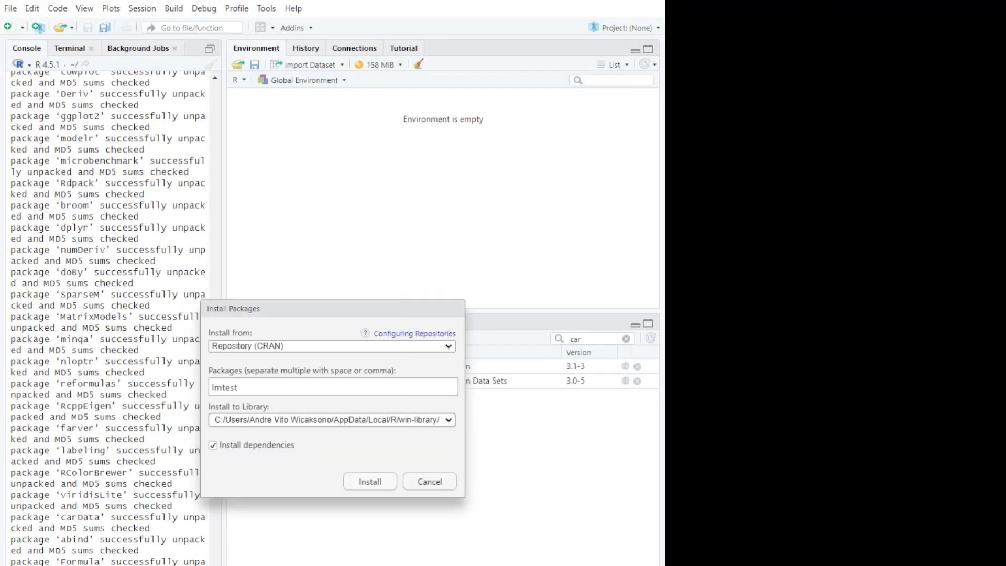
click(386, 480)
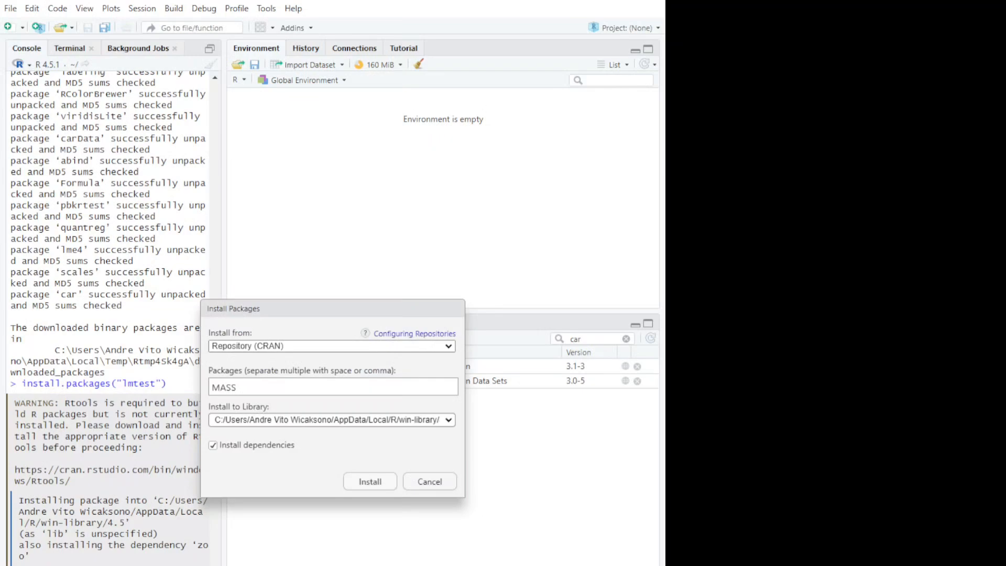
click(381, 483)
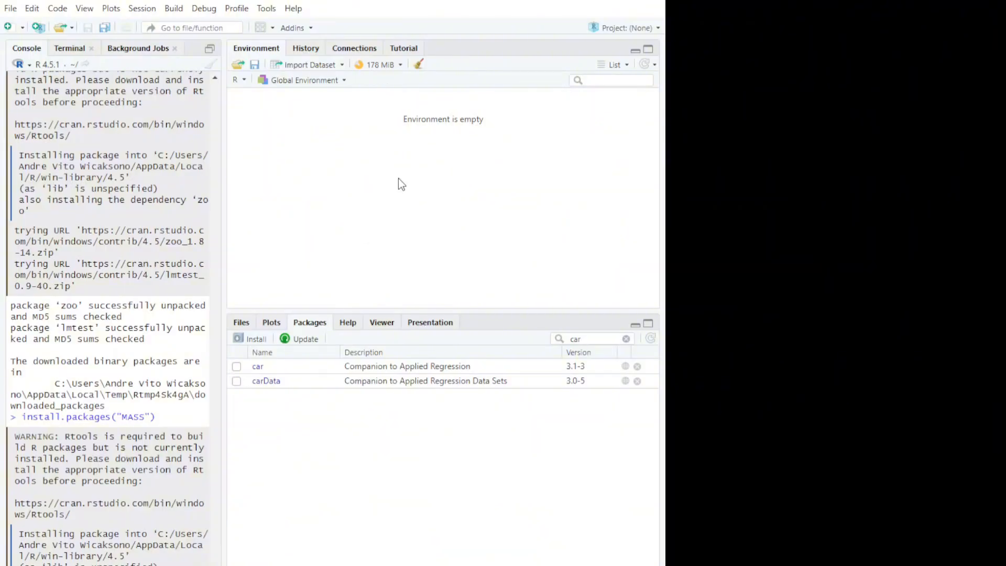
Import the Excel file data praktikum 6.xlsx from the Downloads folder as a dataset, checking its columns and rows in the preview
click(302, 66)
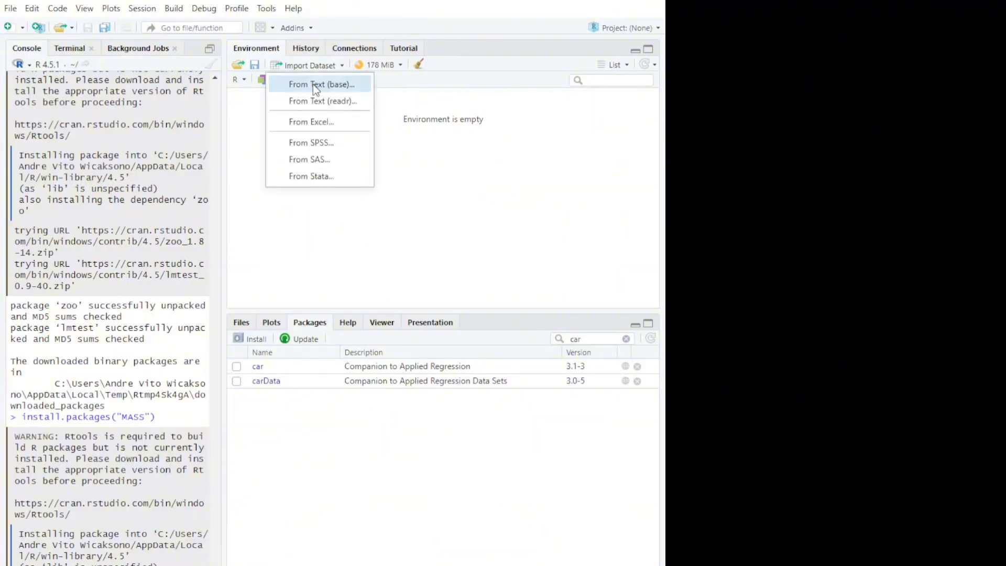
click(315, 122)
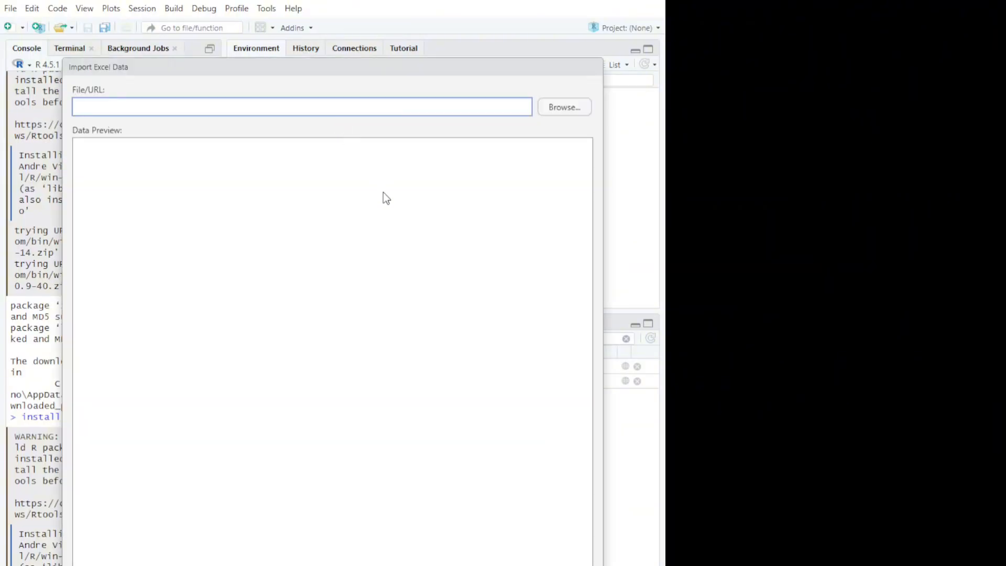
click(564, 106)
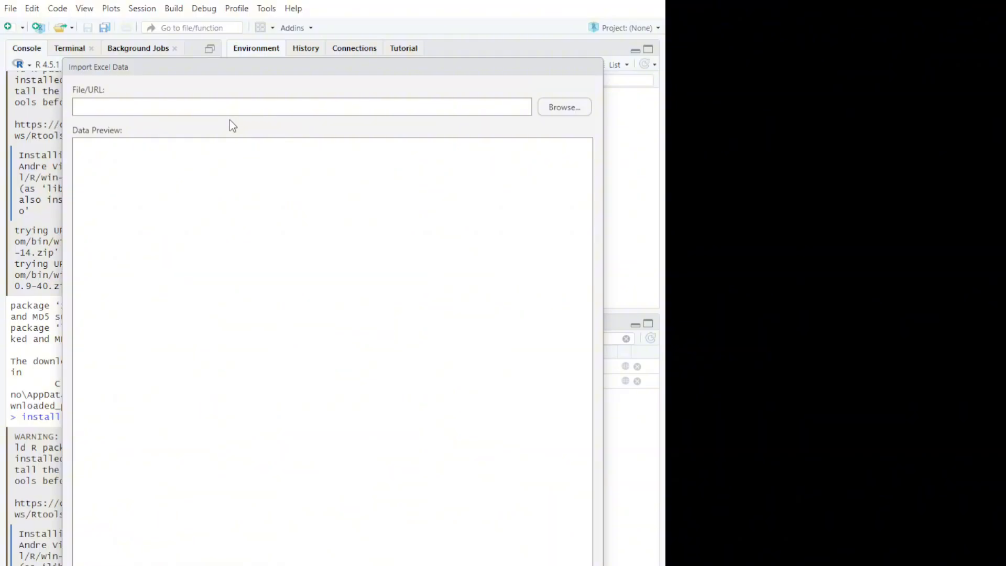
text(C:/Users/Andre Vito Wicaksono/Downloads/data praktikum 6.xlsx)
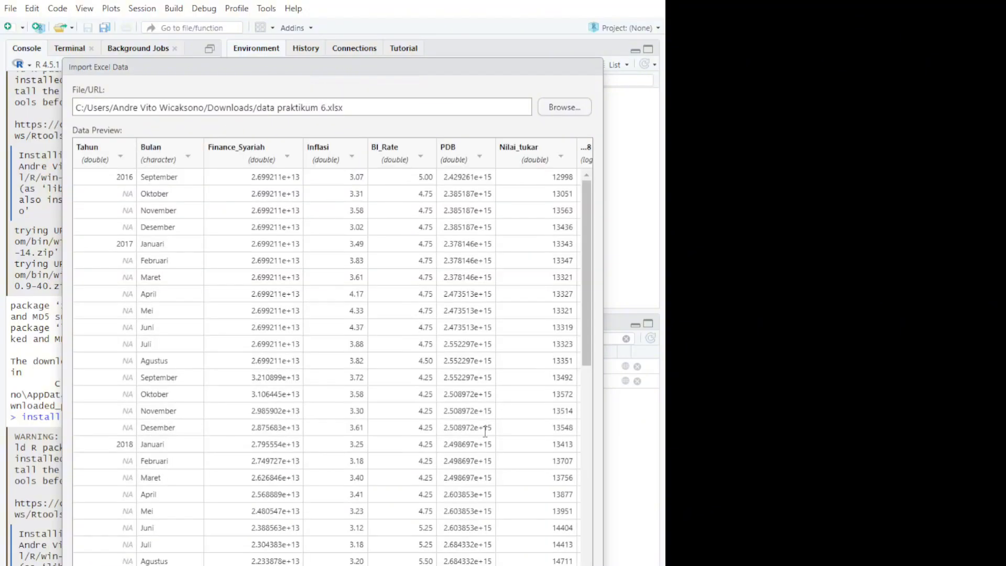
scroll(485, 431, right, 2)
scroll(485, 431, left, 2)
scroll(485, 431, right, 2)
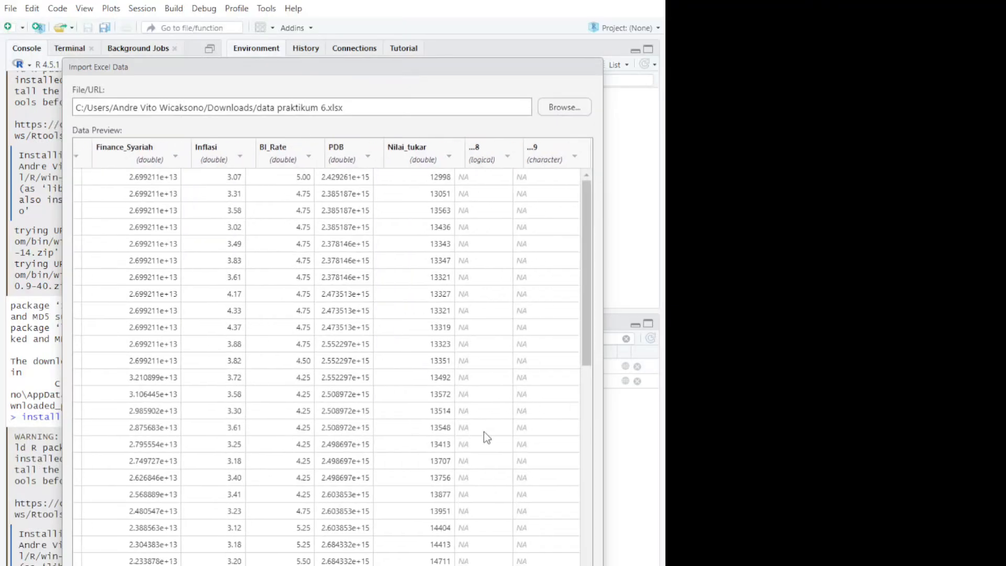
scroll(486, 432, left, 2)
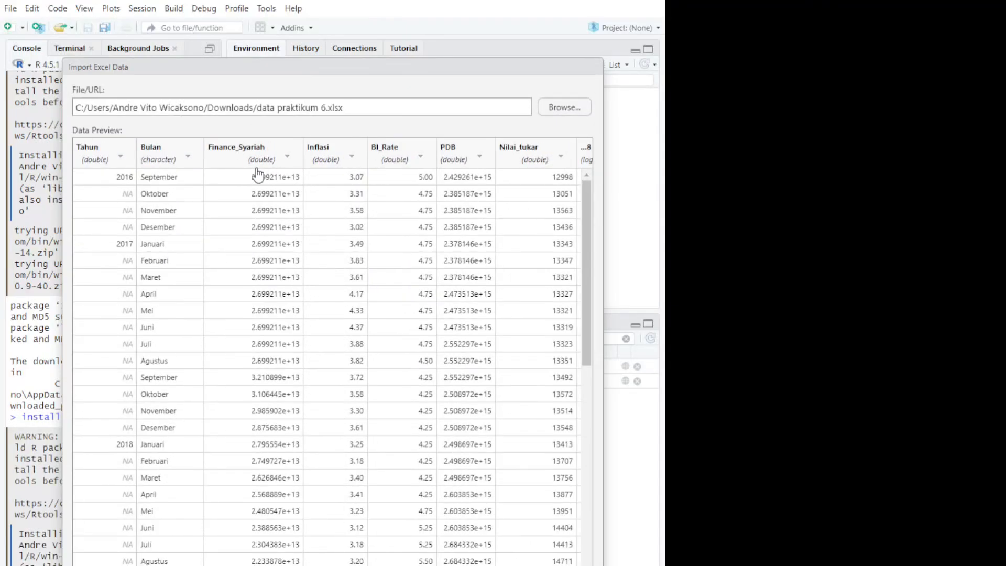
scroll(407, 352, down, 3)
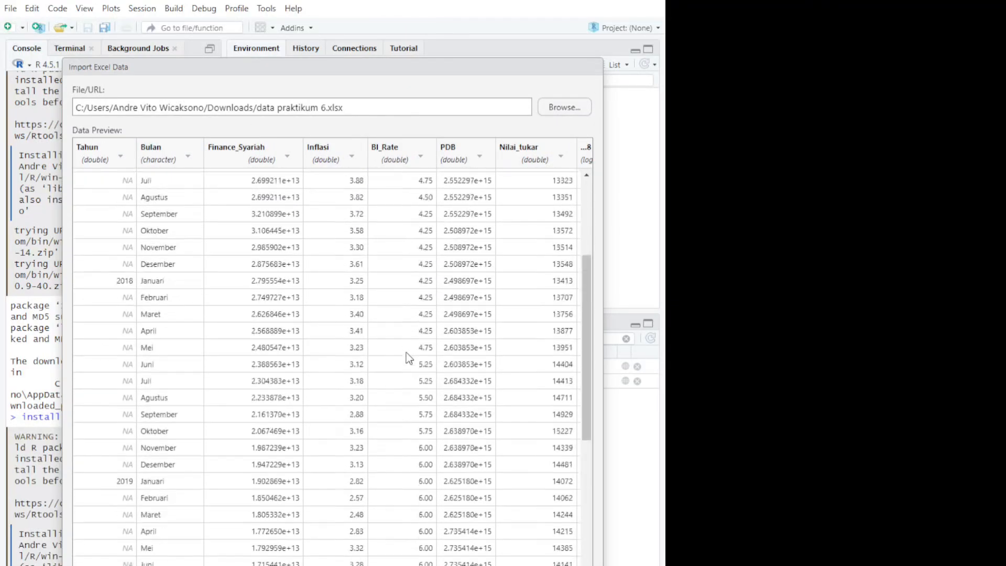
scroll(406, 352, up, 3)
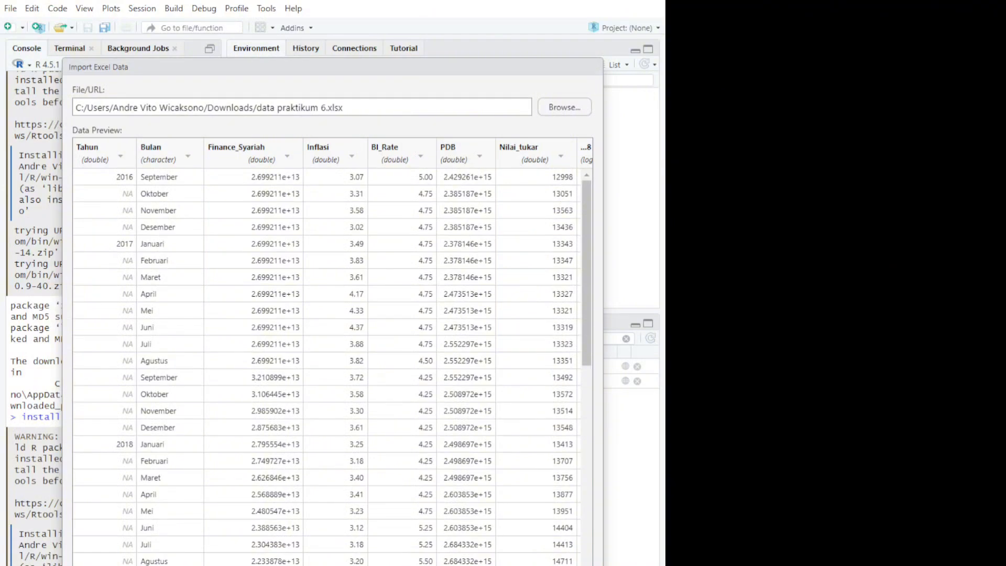
click(510, 565)
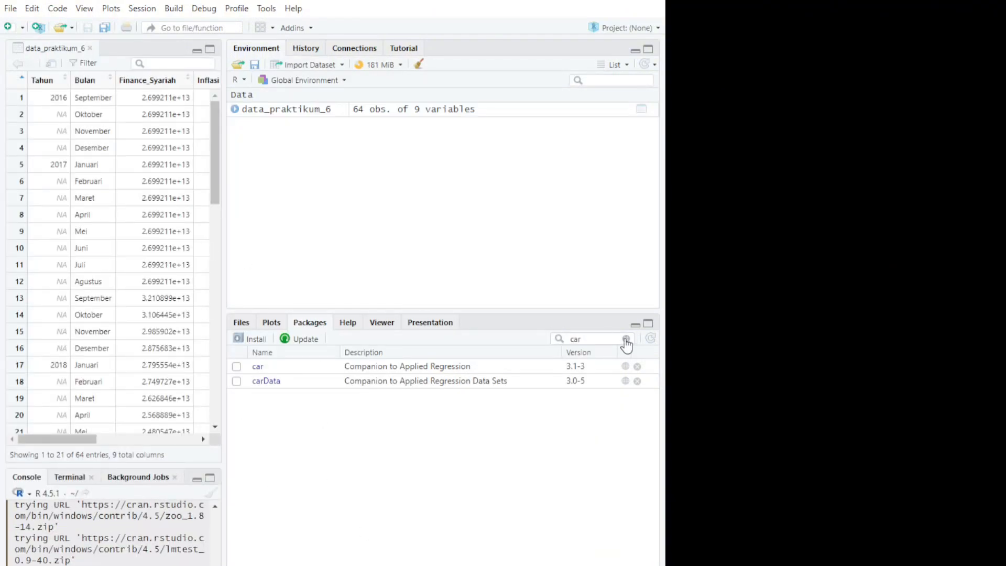
Look through the columns of the imported data_praktikum_6 table and widen its pane to show them all
scroll(180, 210, right, 5)
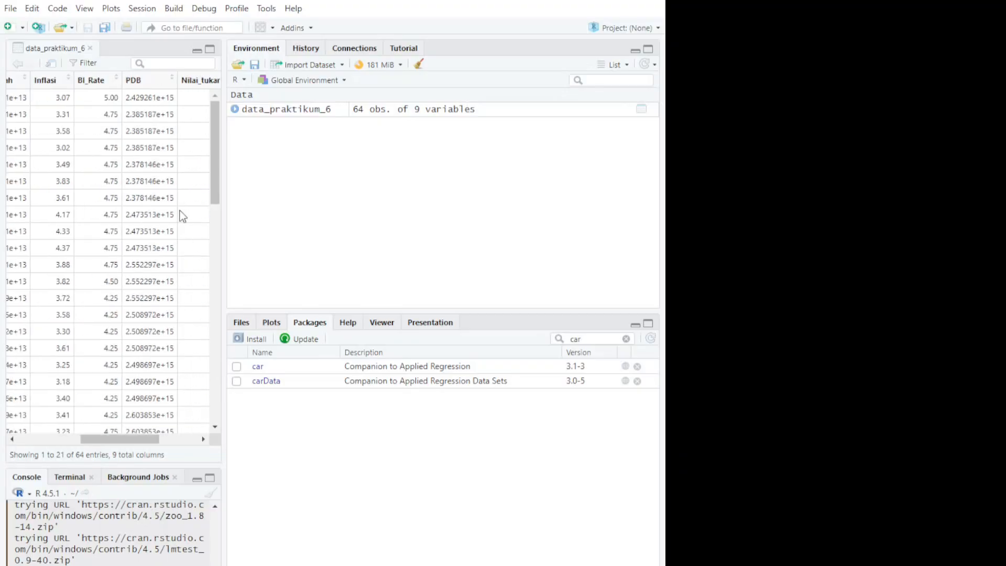
scroll(180, 210, left, 5)
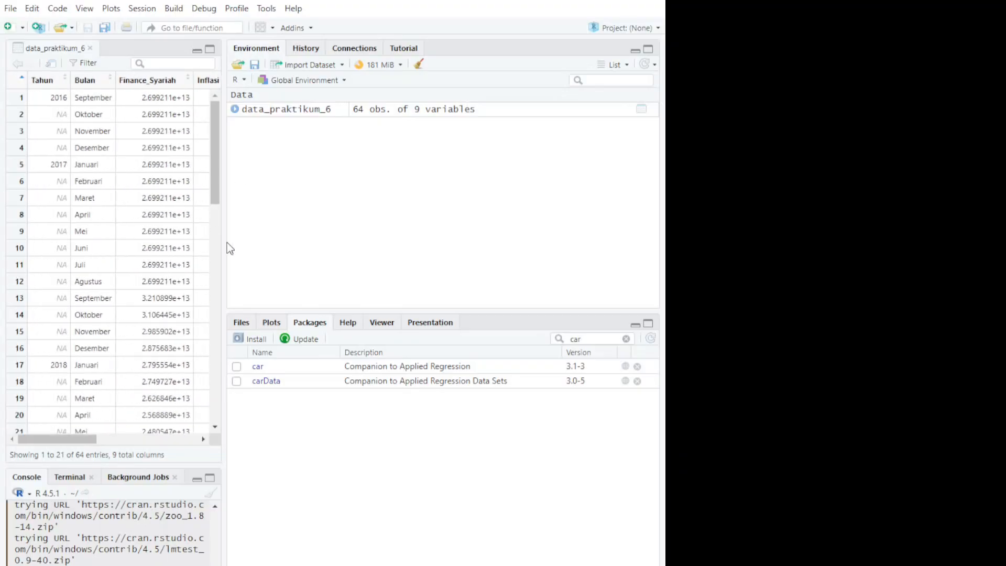
drag(220, 242, 501, 248)
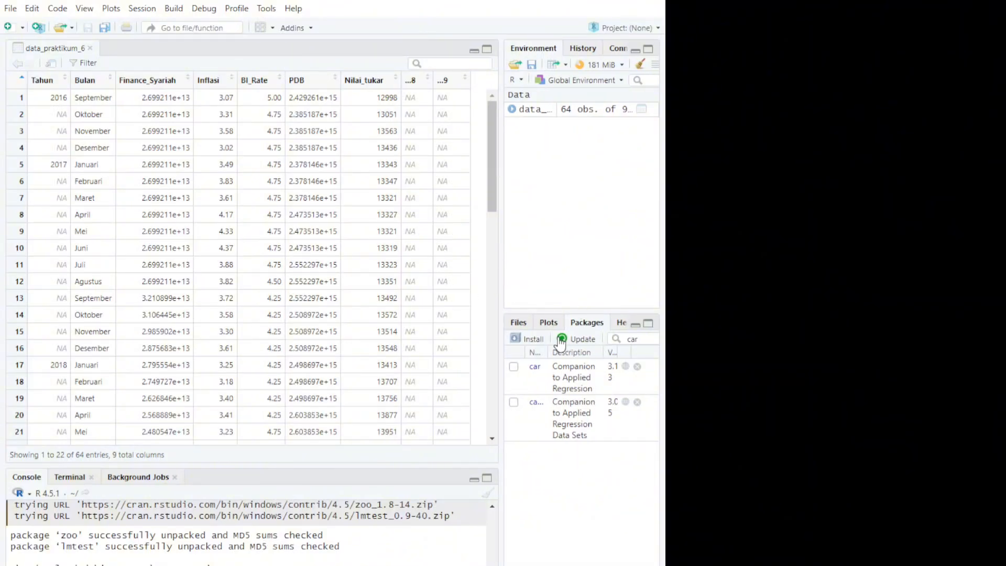
Find the MASS package in the package list, widen the list pane, and load the package
click(647, 342)
key(BackSpace)
key(BackSpace)
key(BackSpace)
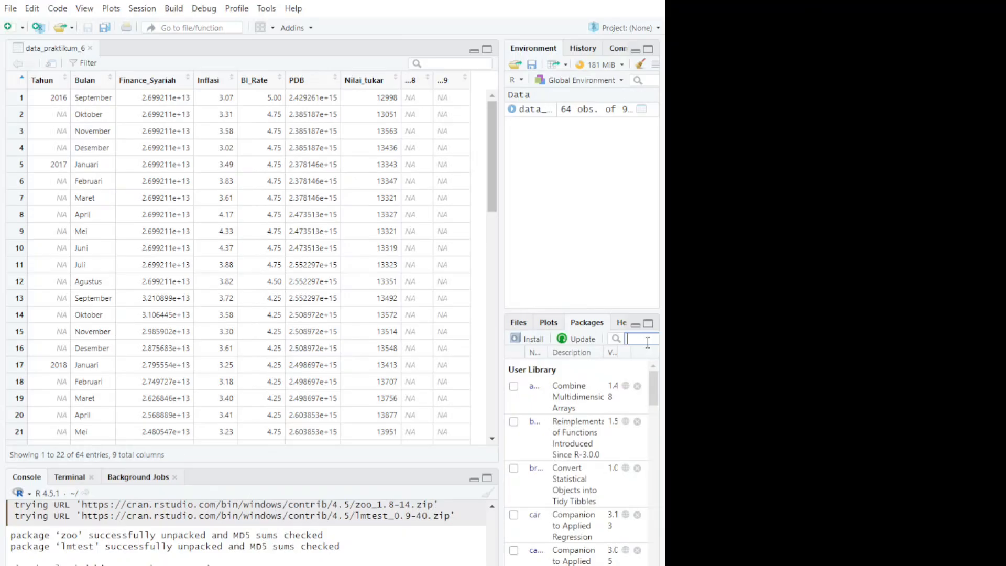
text(MASS)
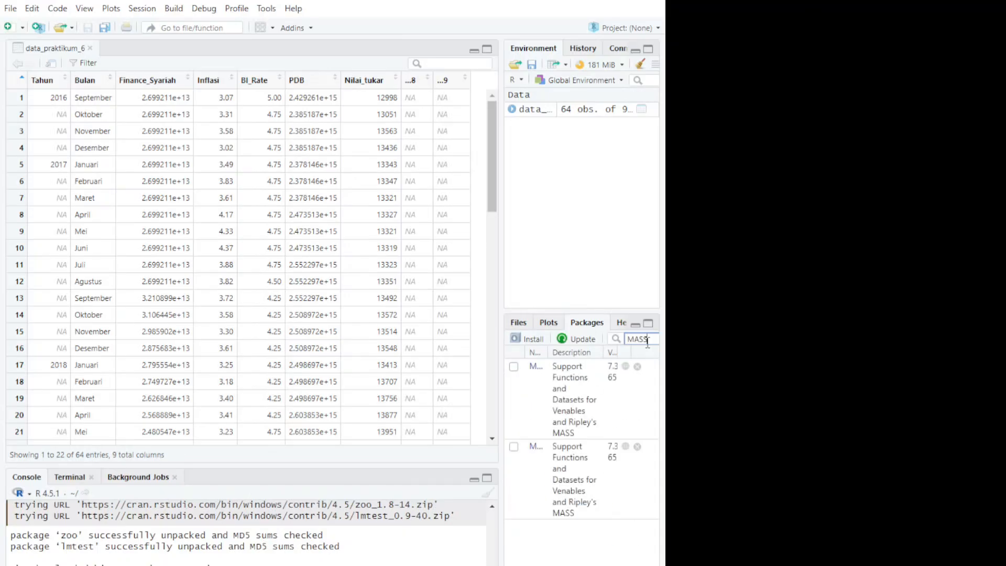
drag(499, 436, 314, 422)
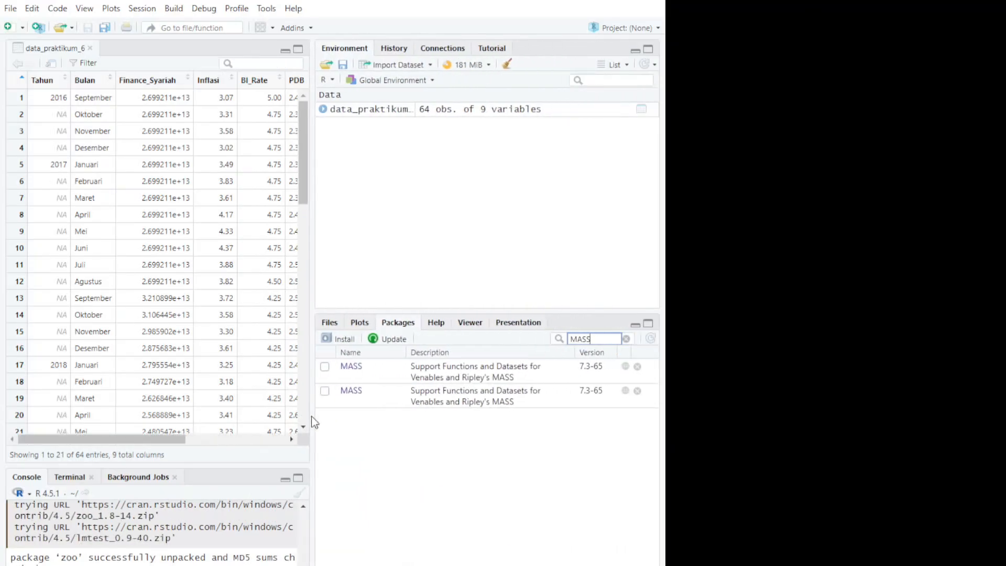
click(326, 366)
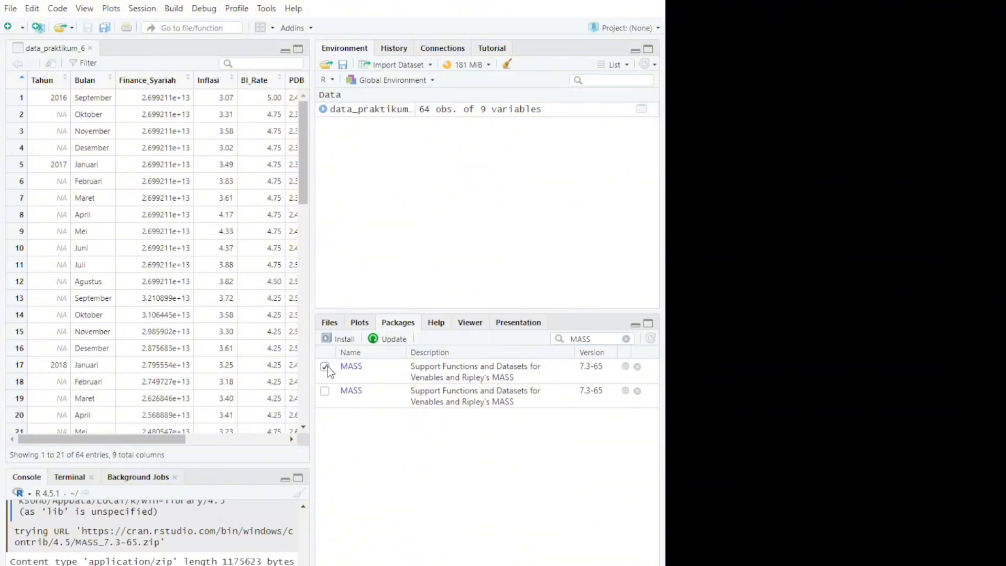
Find the car package in the package list and load it
click(626, 339)
text(CAR)
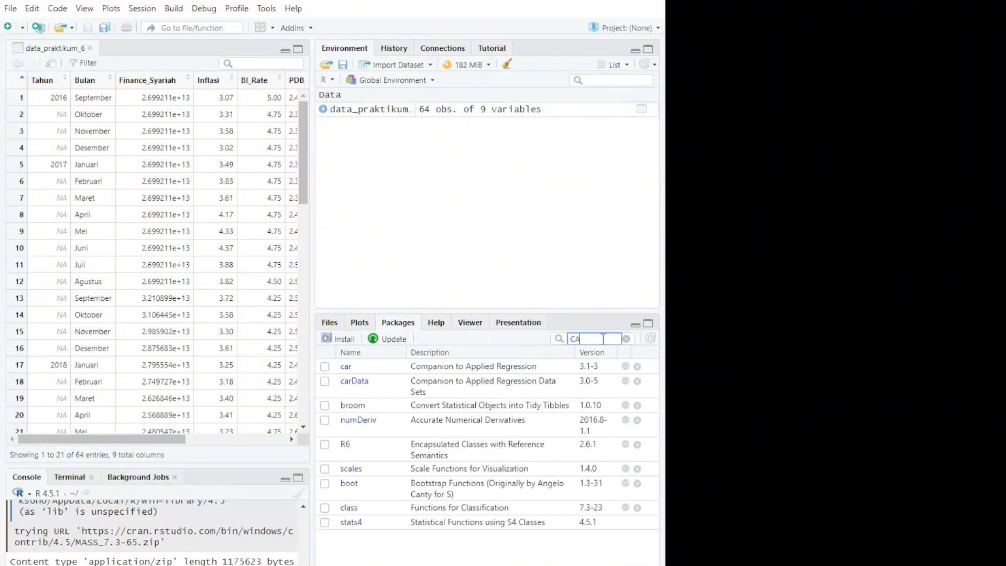
click(326, 368)
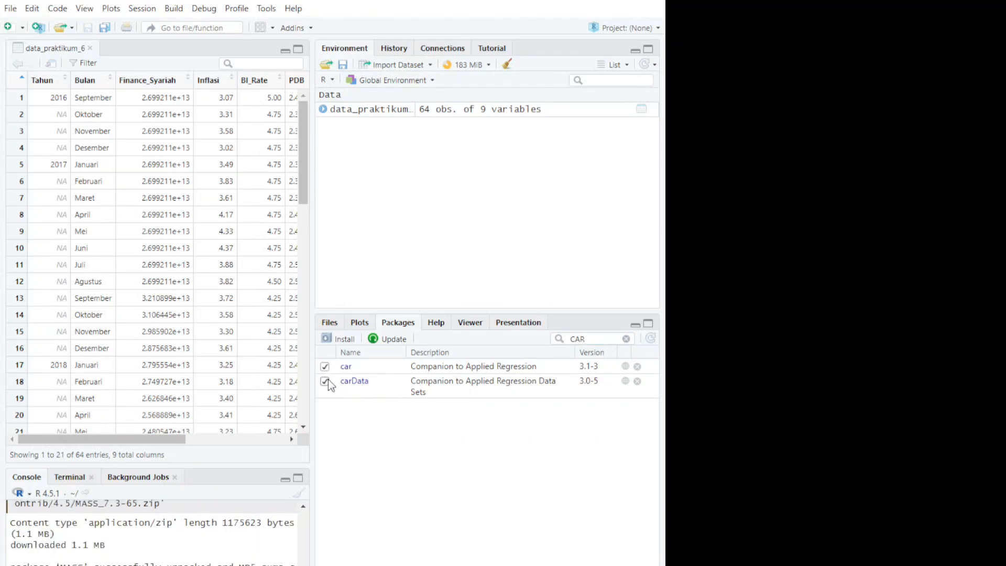
click(328, 379)
Filter the package list by LM and load the lmtest package
click(597, 338)
key(BackSpace)
key(BackSpace)
key(BackSpace)
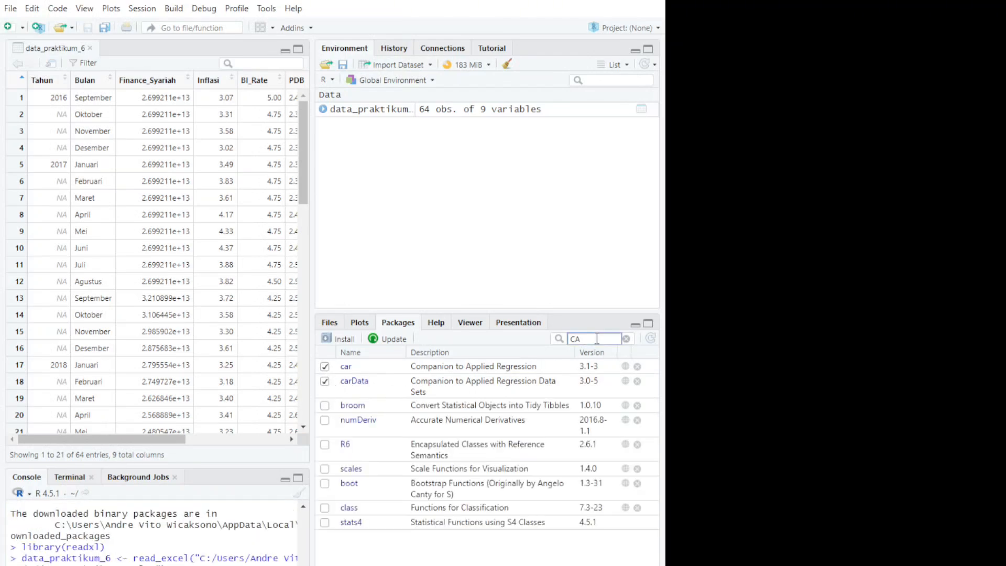
text(LM)
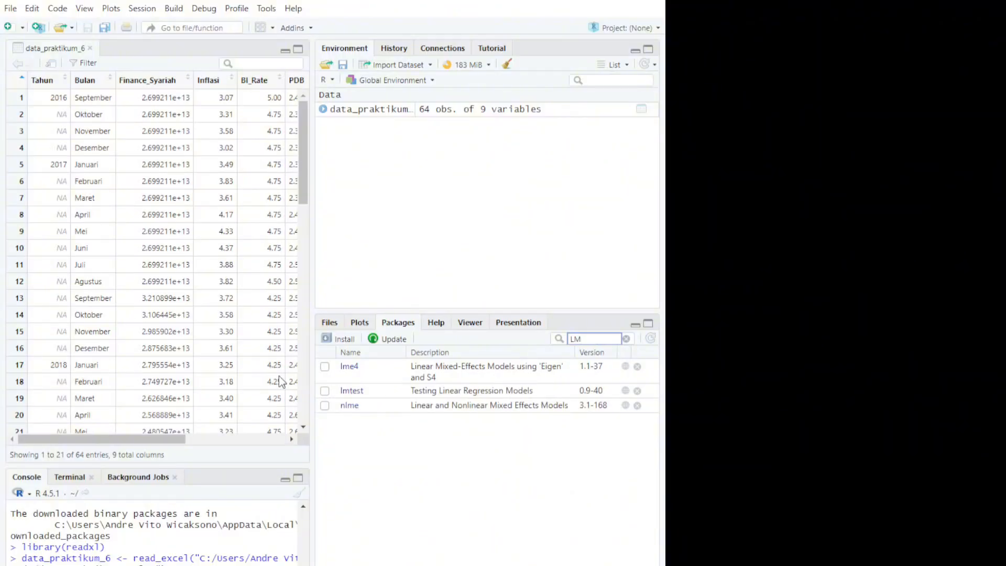
click(324, 391)
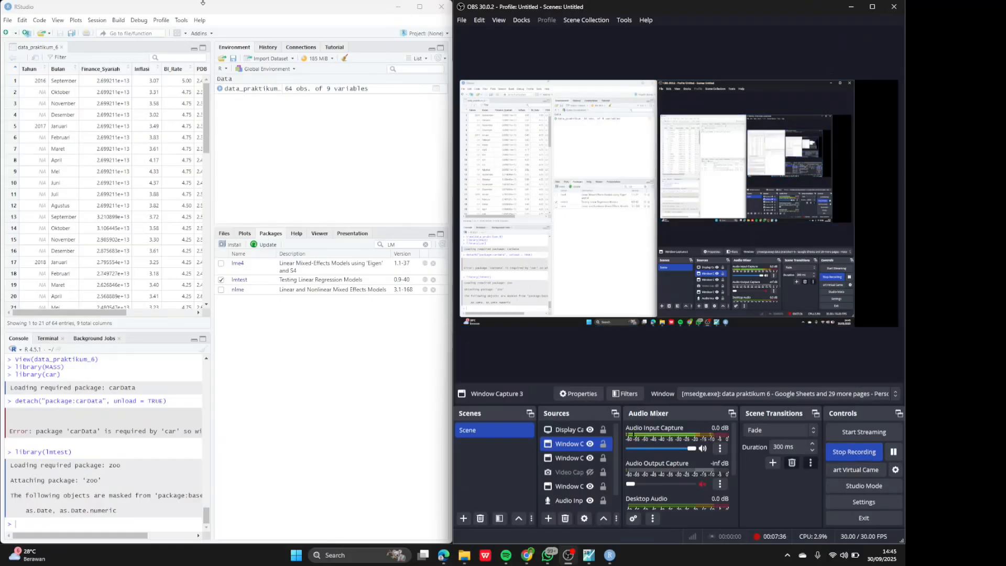
Create a new blank R script
click(12, 20)
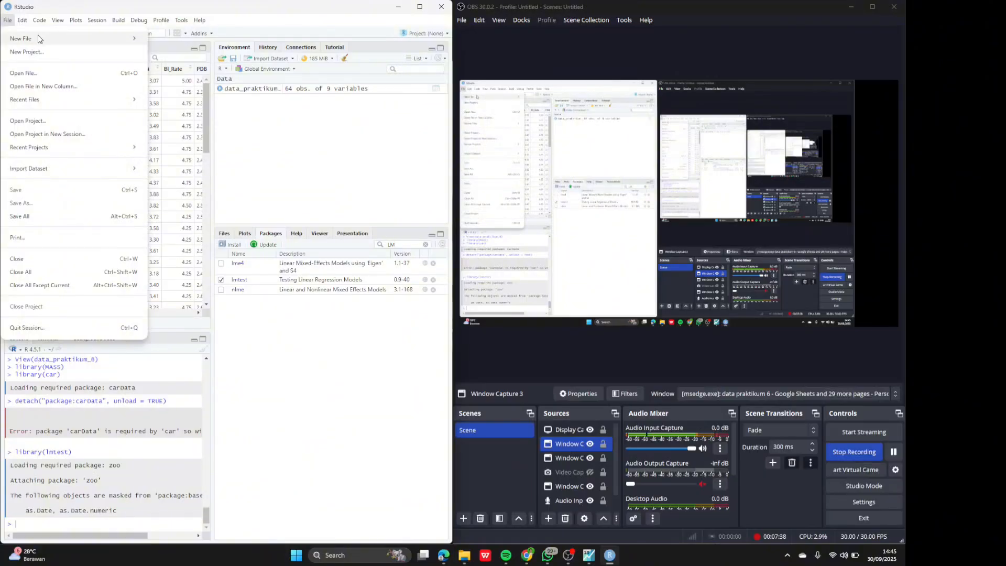
mouse_move(38, 38)
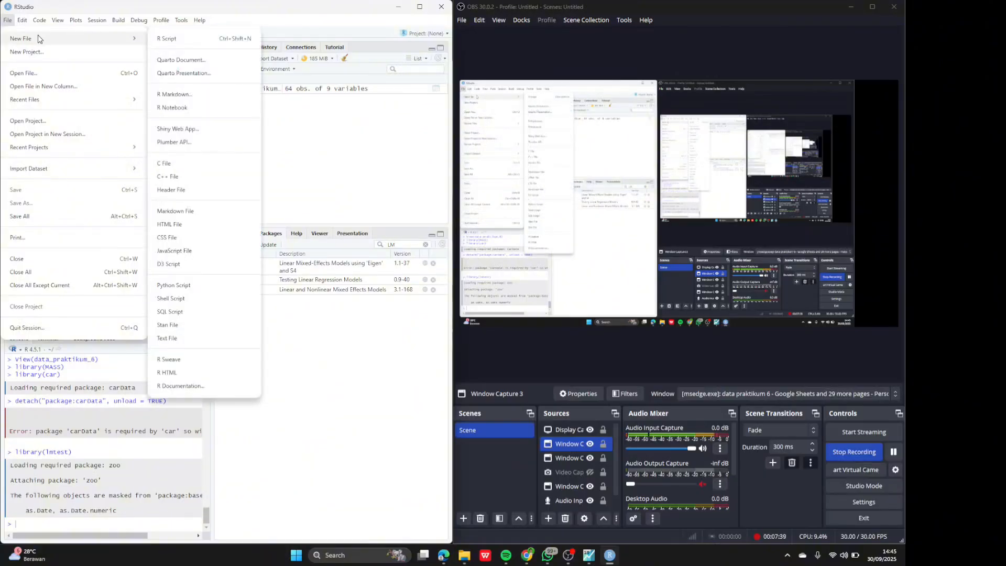
click(167, 36)
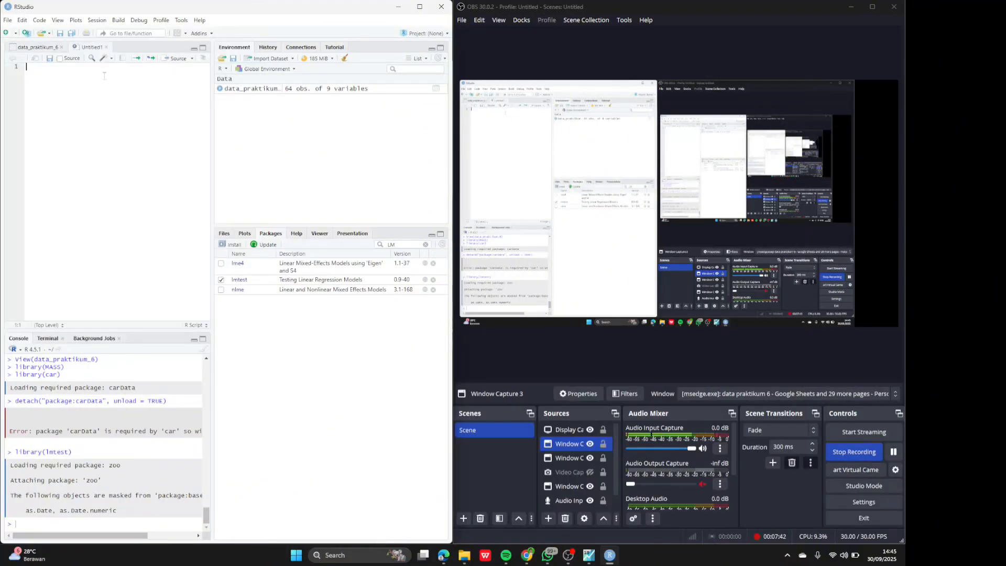
click(583, 427)
click(589, 430)
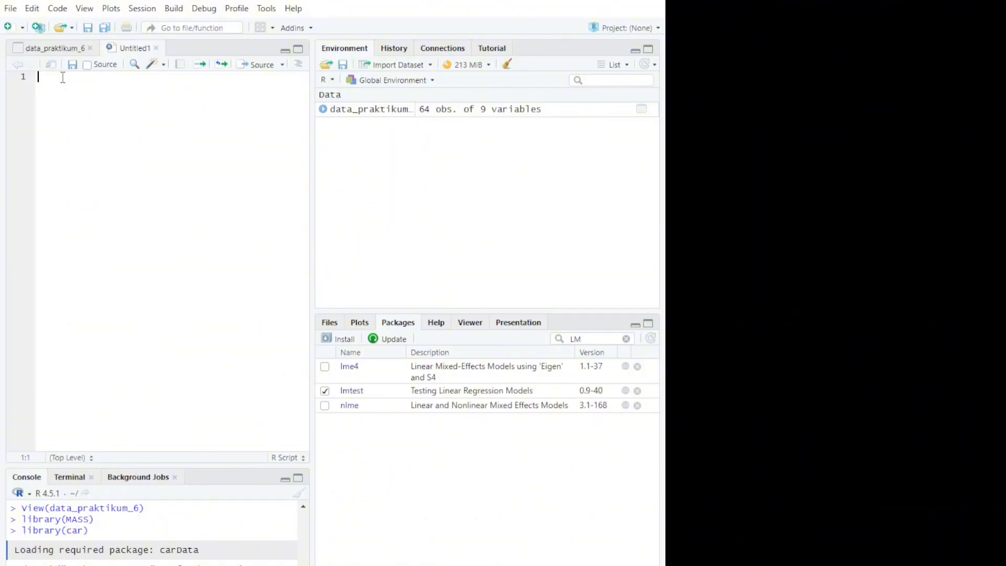
Begin the first script line with UjiAK <- lm() to assign a linear model to UjiAK
text(U)
text(Uji)
text(AK)
text( <)
text(- )
text(lm)
text(()
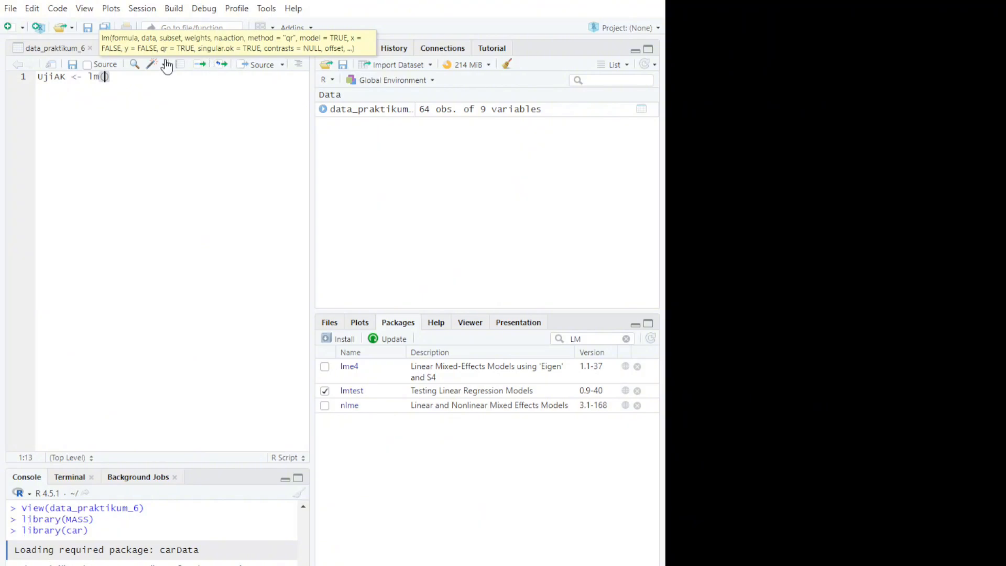
Return to the data_praktikum_6 table and sort it by Finance_Syariah in descending order
click(67, 49)
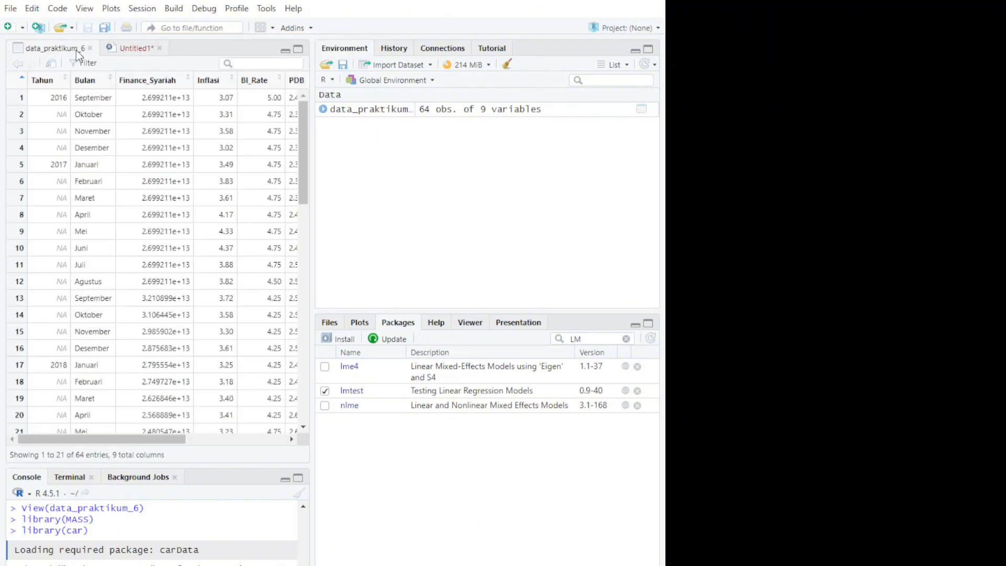
click(157, 82)
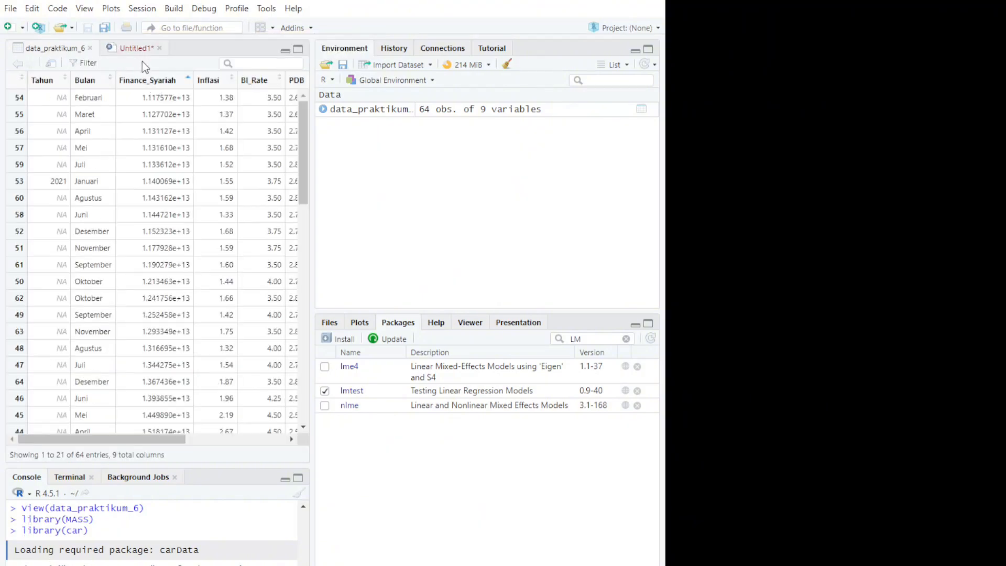
click(174, 83)
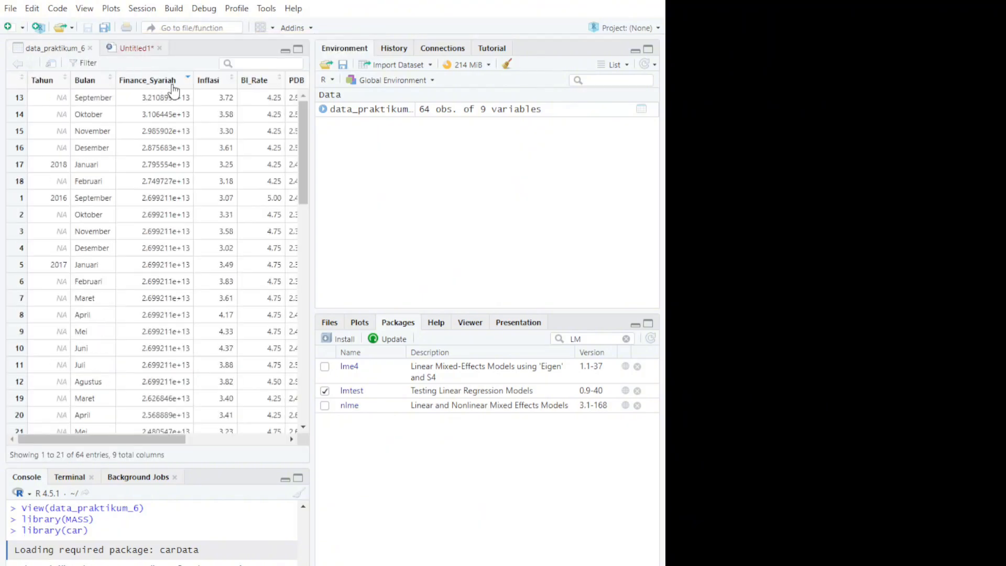
Enter Finance_Syariah~ as the dependent variable inside lm(), checking the column name against the data_praktikum_6 table
click(117, 47)
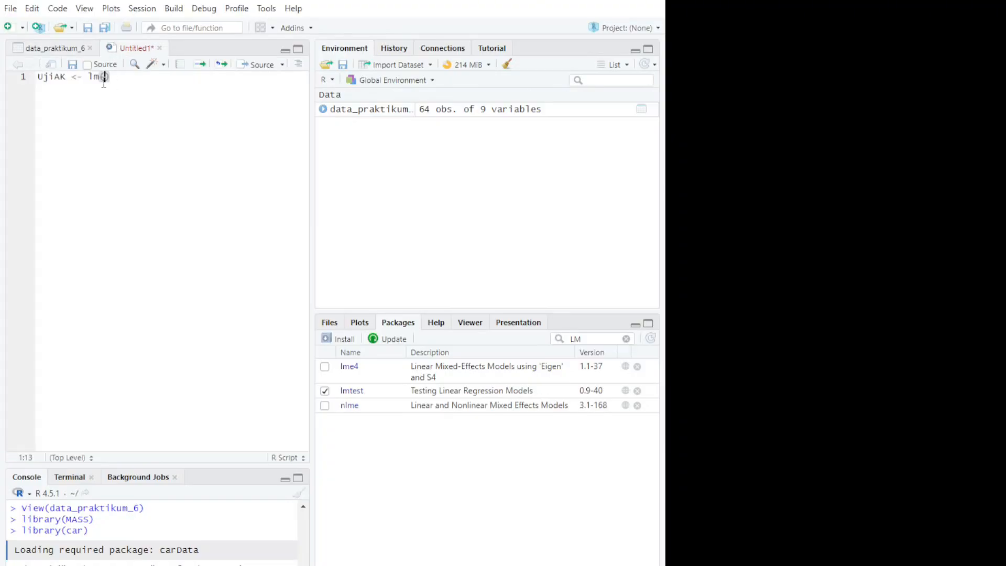
text(F)
click(69, 52)
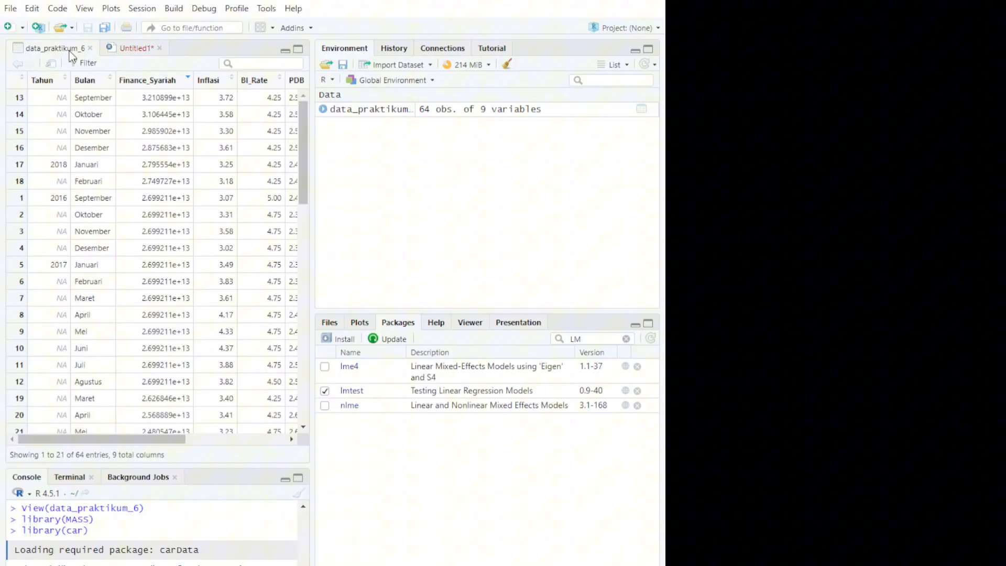
click(125, 47)
text(inance)
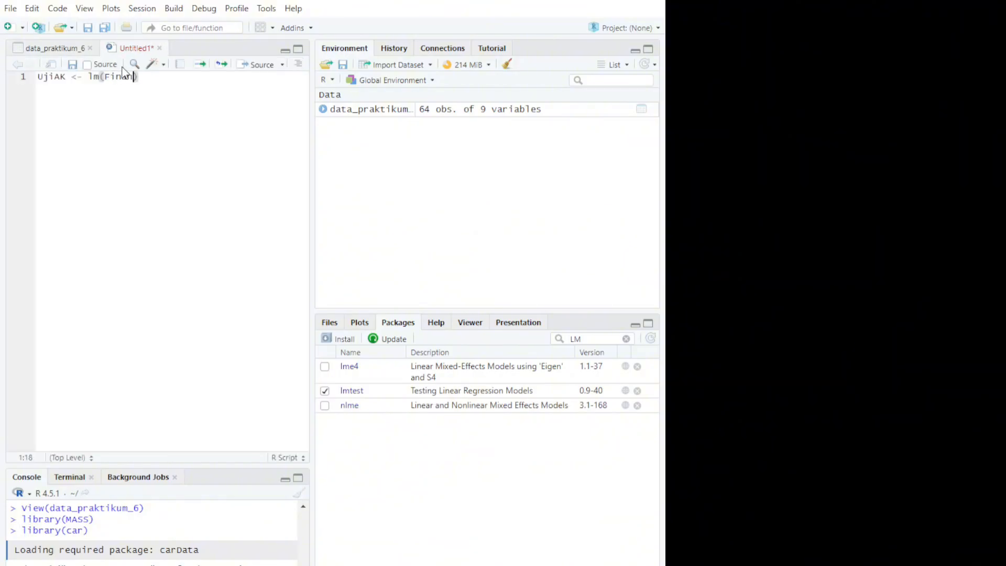
text(_)
click(42, 44)
click(129, 48)
text(Syariah)
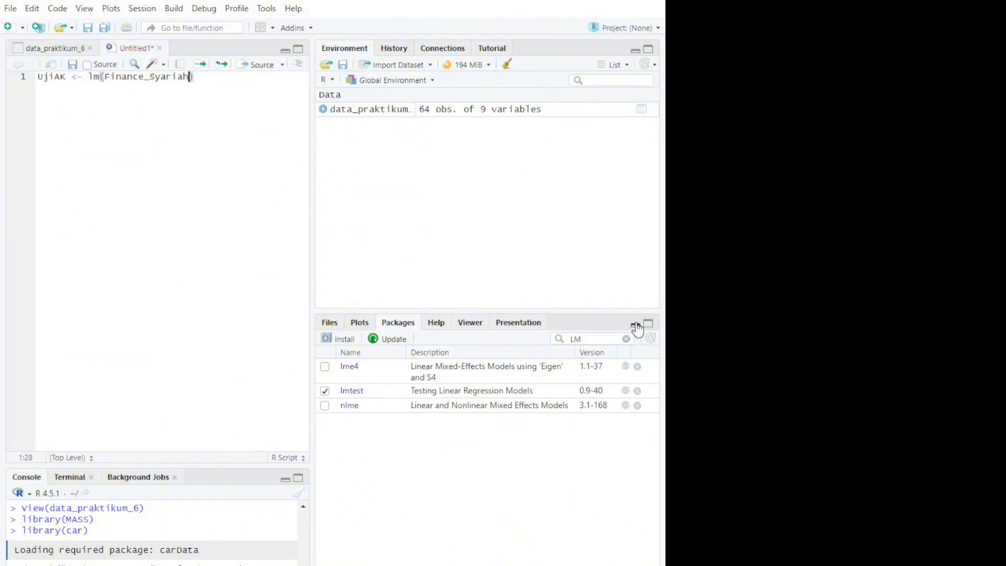
text(~)
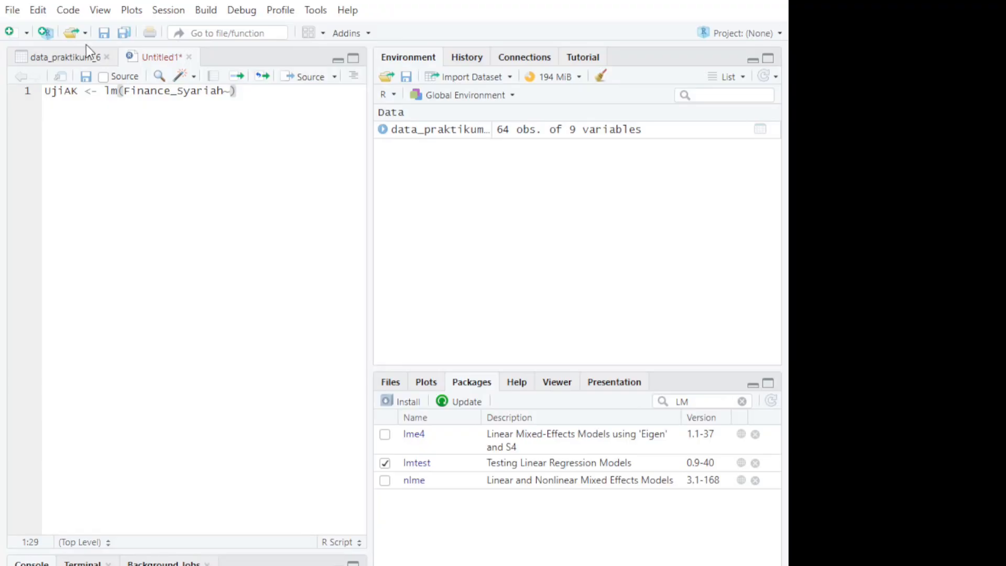
Add Inflasi+BI_Rate as the first predictors of the lm() formula, following the column names in data_praktikum_6
click(54, 56)
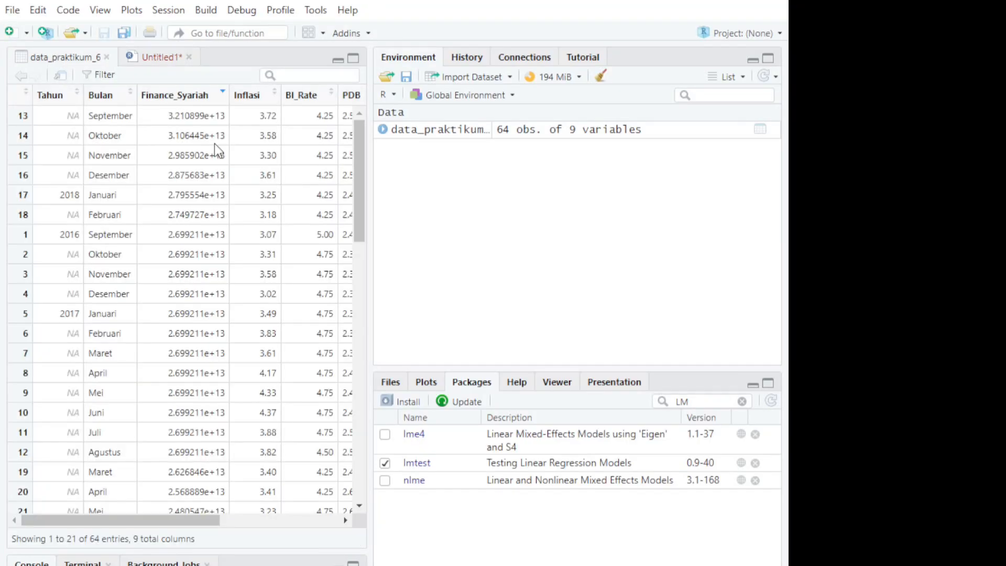
scroll(308, 107, right, 3)
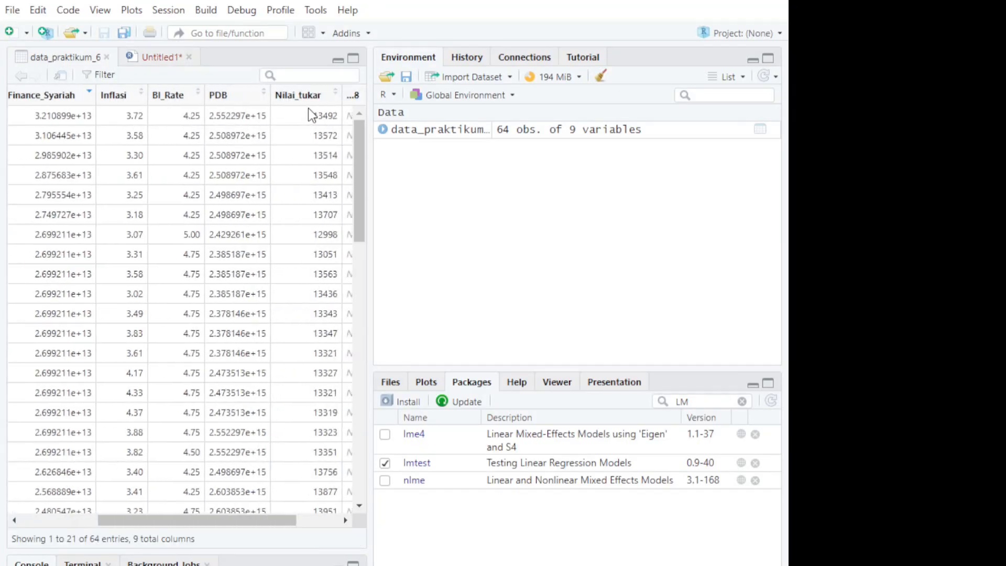
click(158, 57)
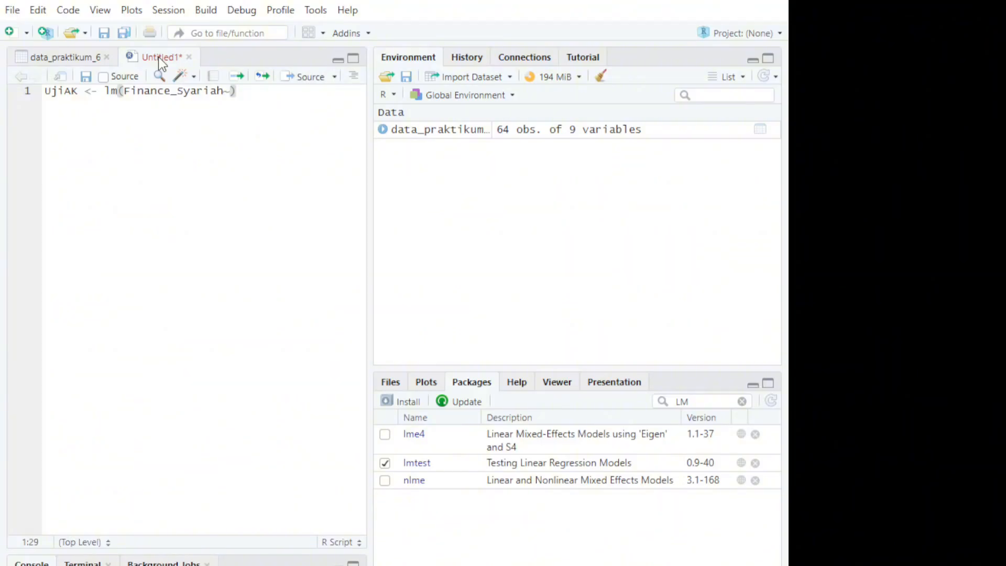
text(Inflasi+)
click(83, 56)
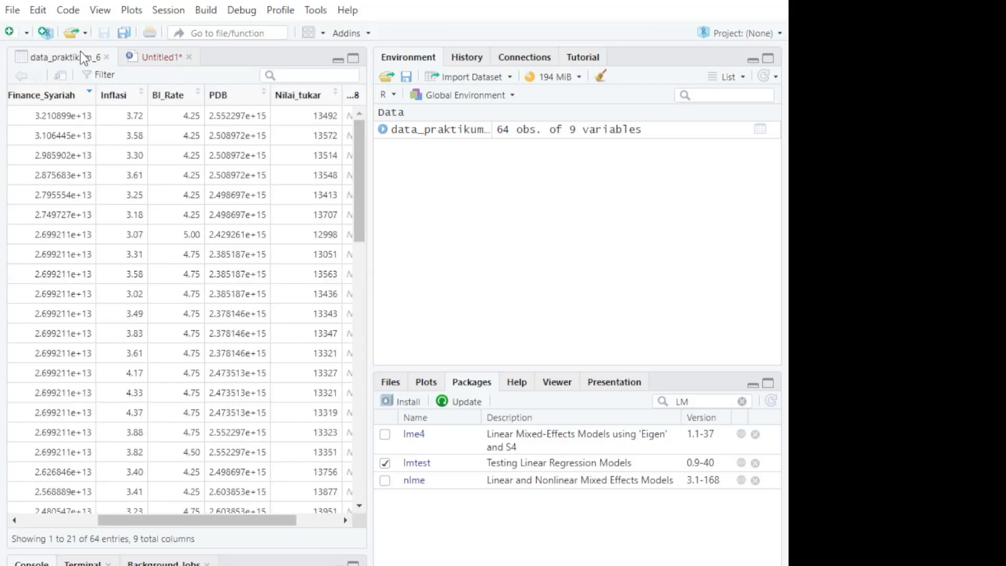
click(125, 62)
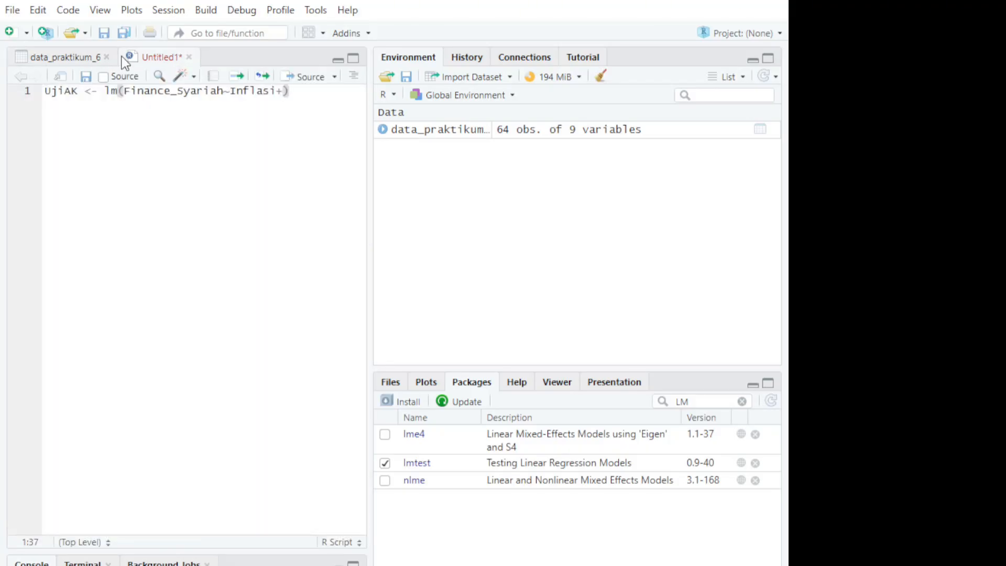
text(BI_)
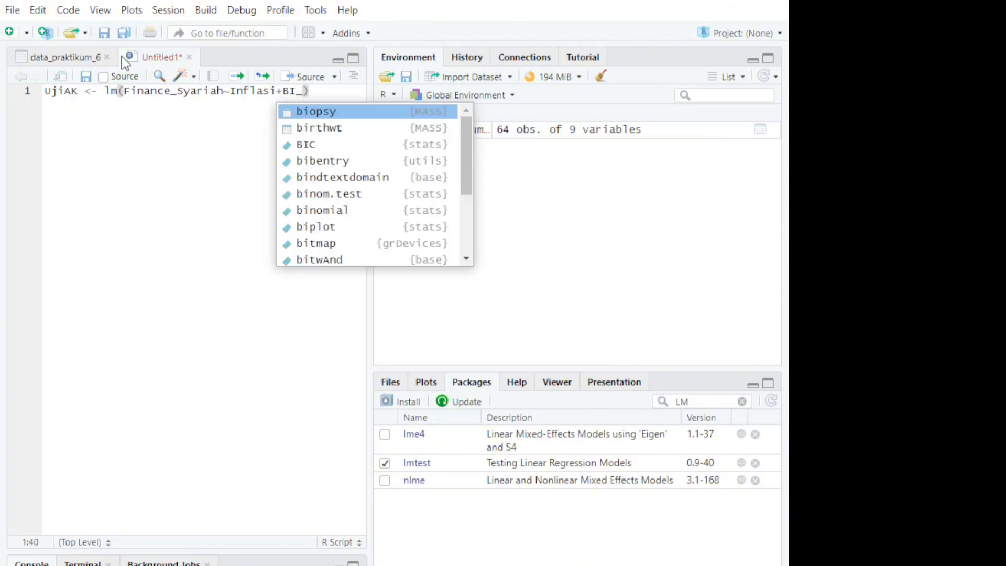
text(Rat)
key(BackSpace)
key(BackSpace)
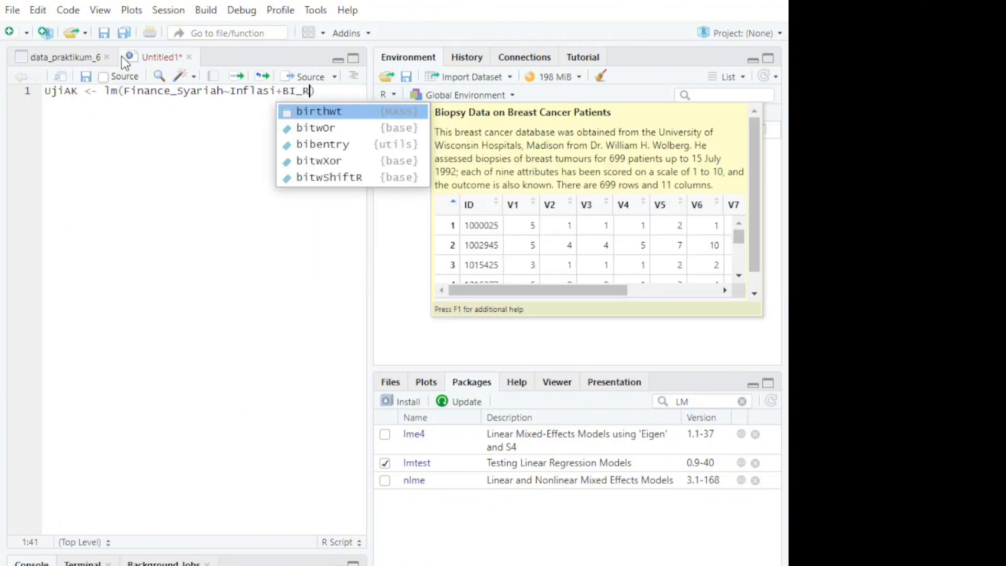
text(ate)
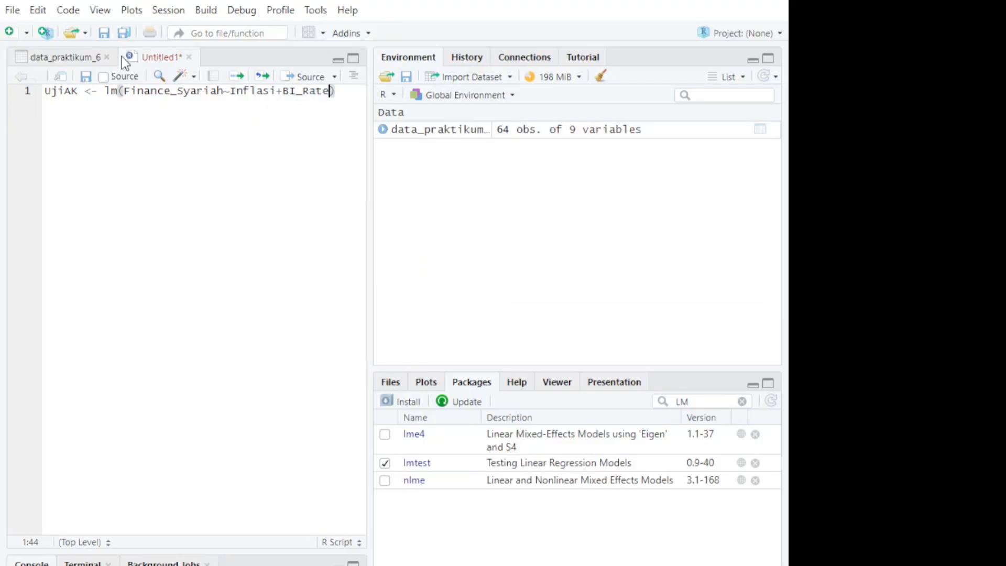
Extend the lm() formula with +PDB+Nilai_tukar, following the remaining column names in the data table
click(40, 52)
scroll(147, 134, right, 2)
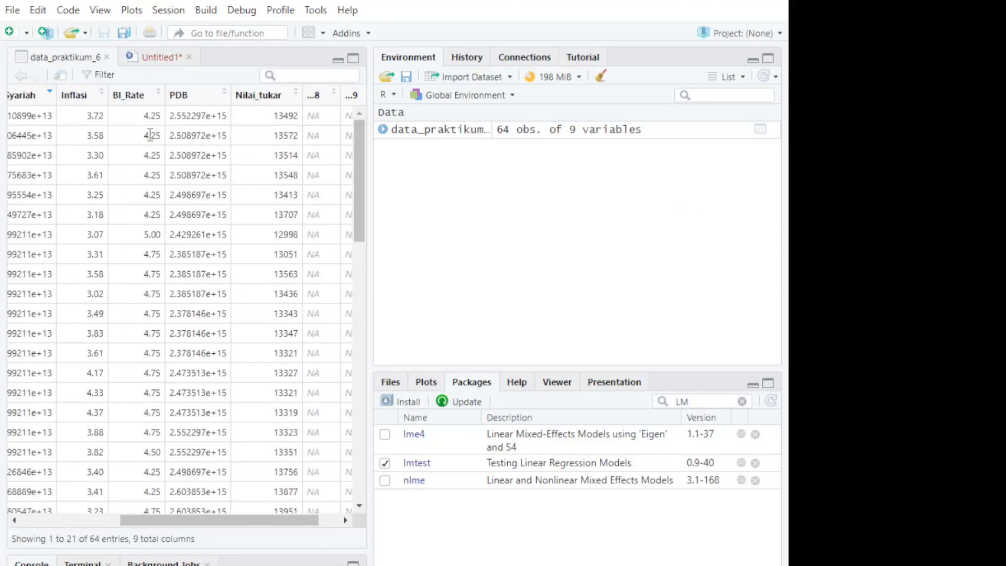
click(152, 58)
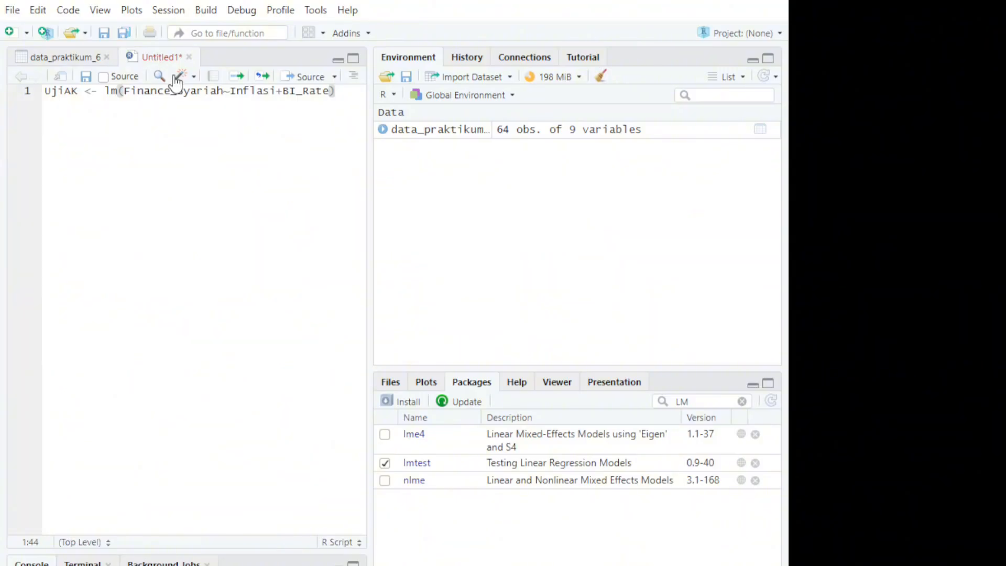
text(+)
text(PDB)
text(+)
text(Nila)
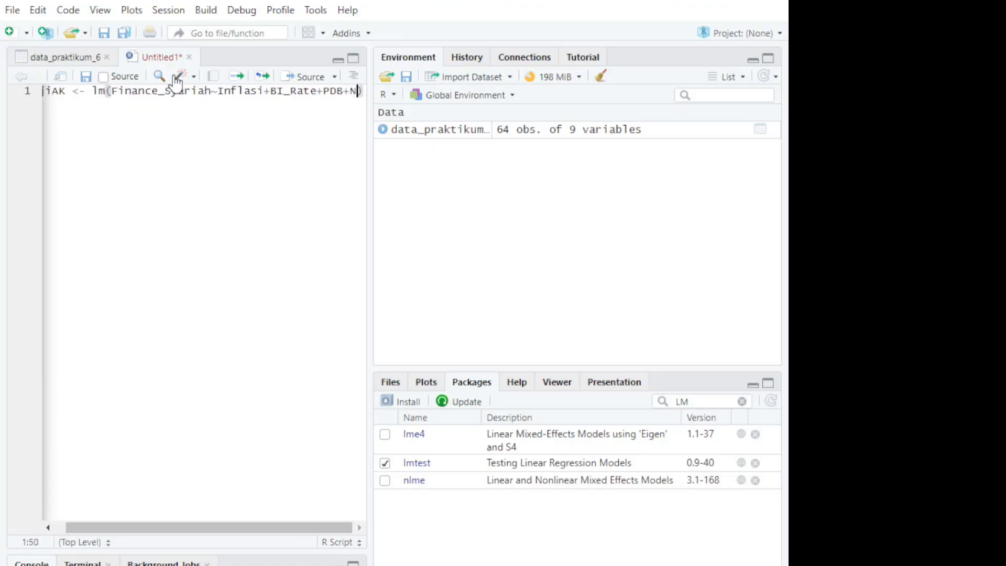
text(i)
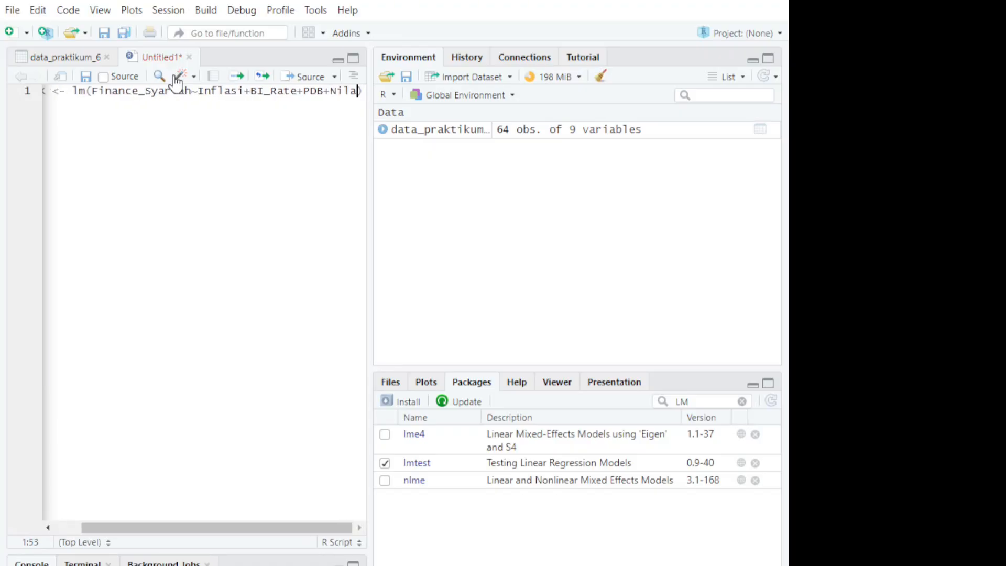
text(_tuk)
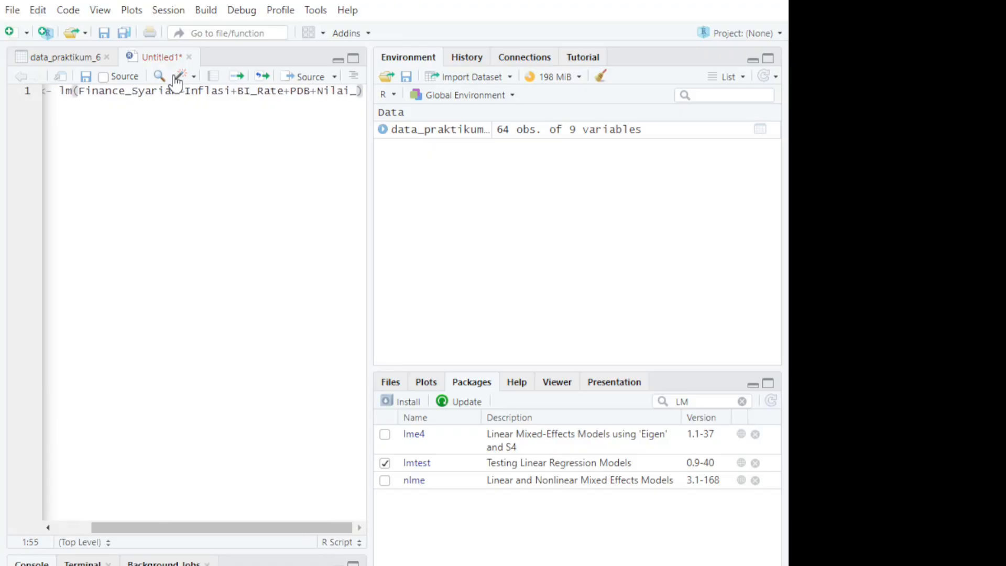
text(ar)
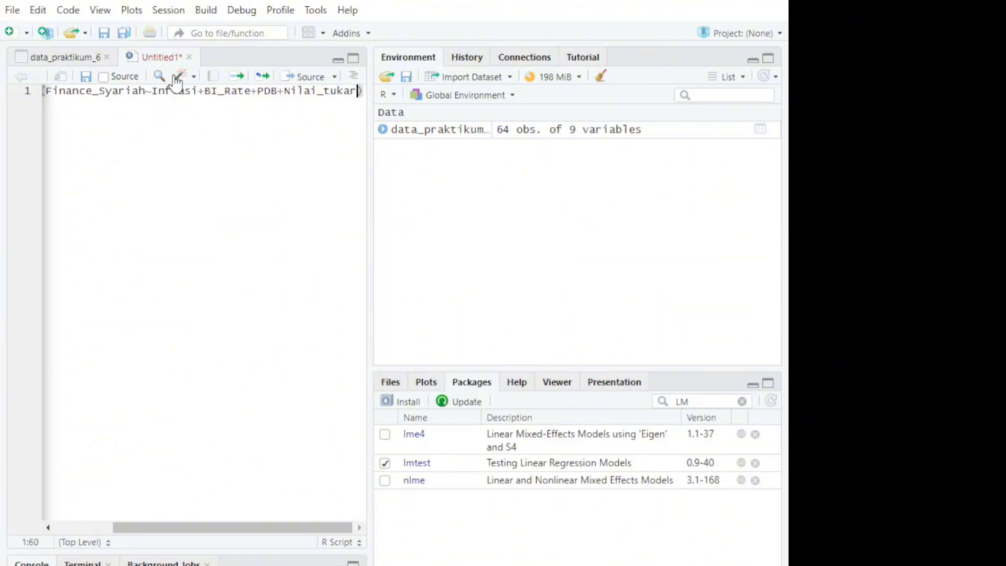
Add data_praktikum_6 as the data argument after the lm() formula
text(, )
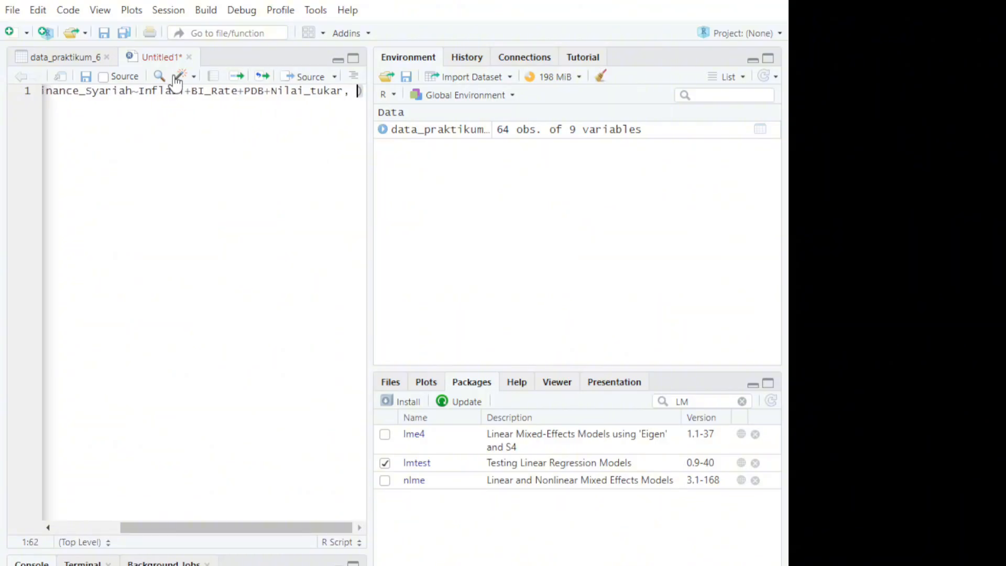
text(data)
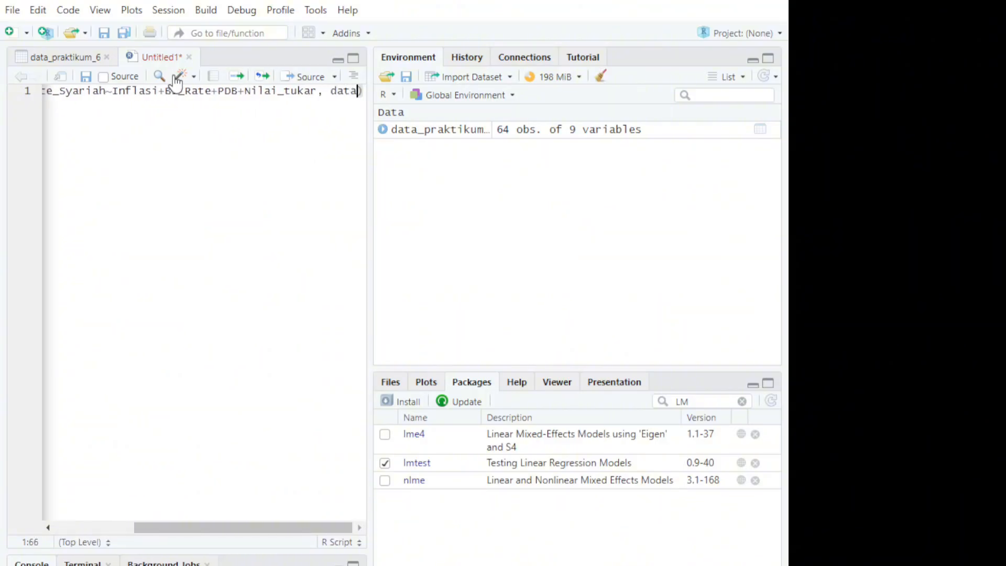
key(Down)
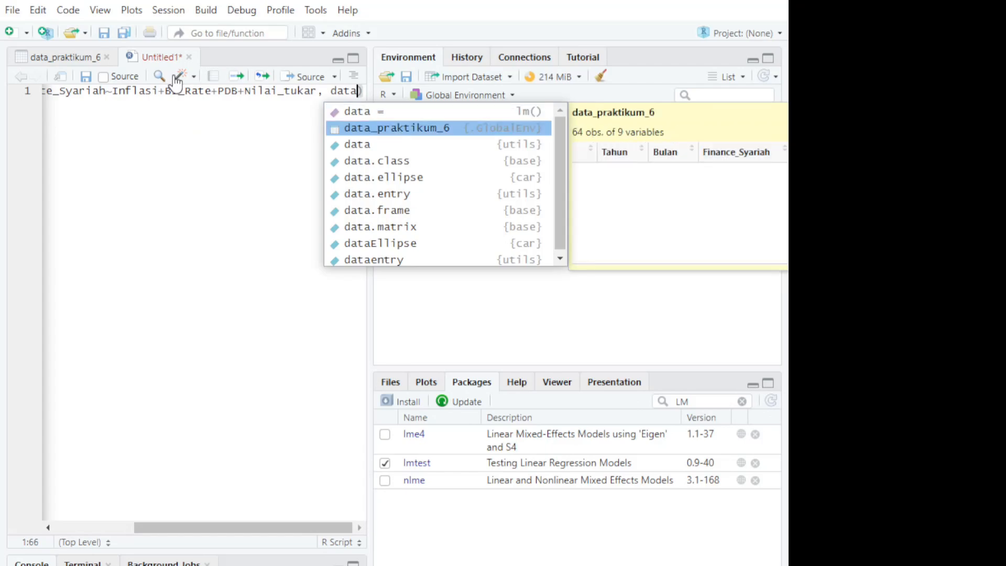
key(Return)
scroll(189, 110, right, 2)
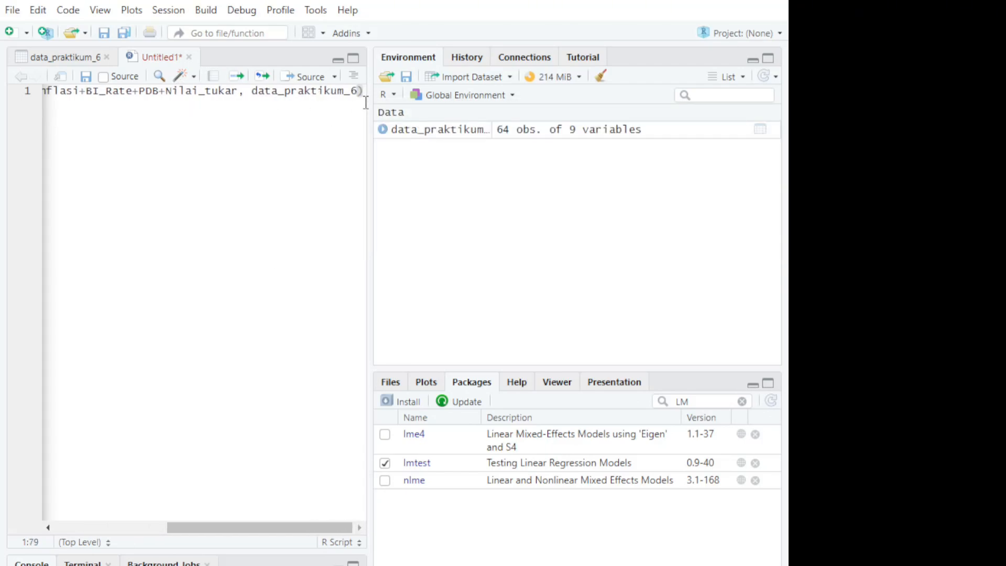
Add summary(UjiAK) as the second line of the script
key(Return)
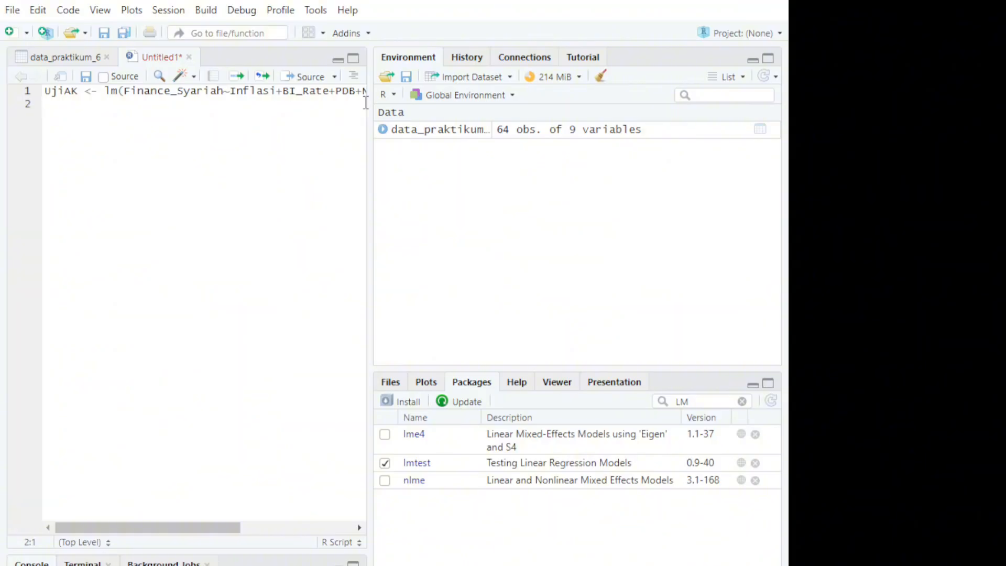
text(summ)
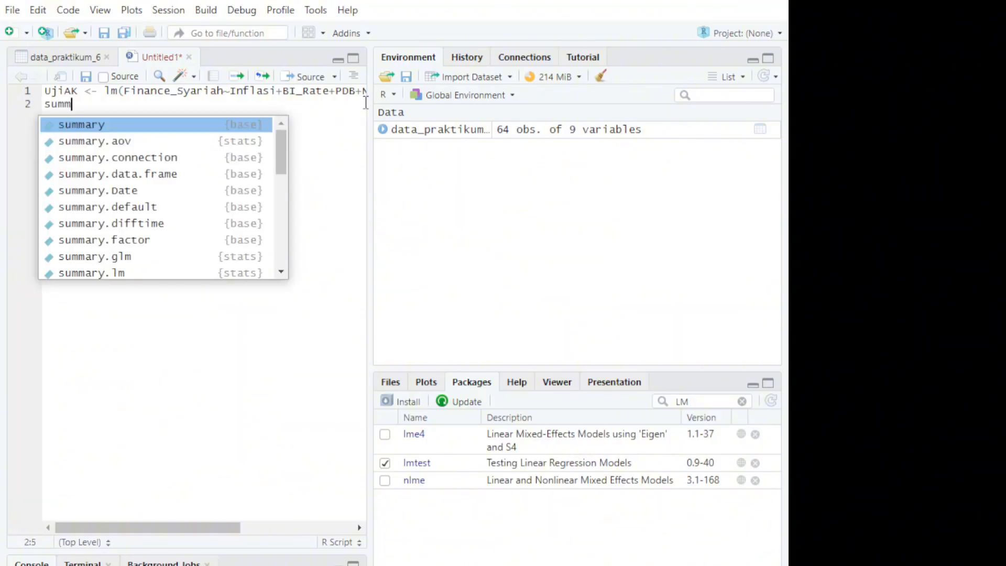
key(Return)
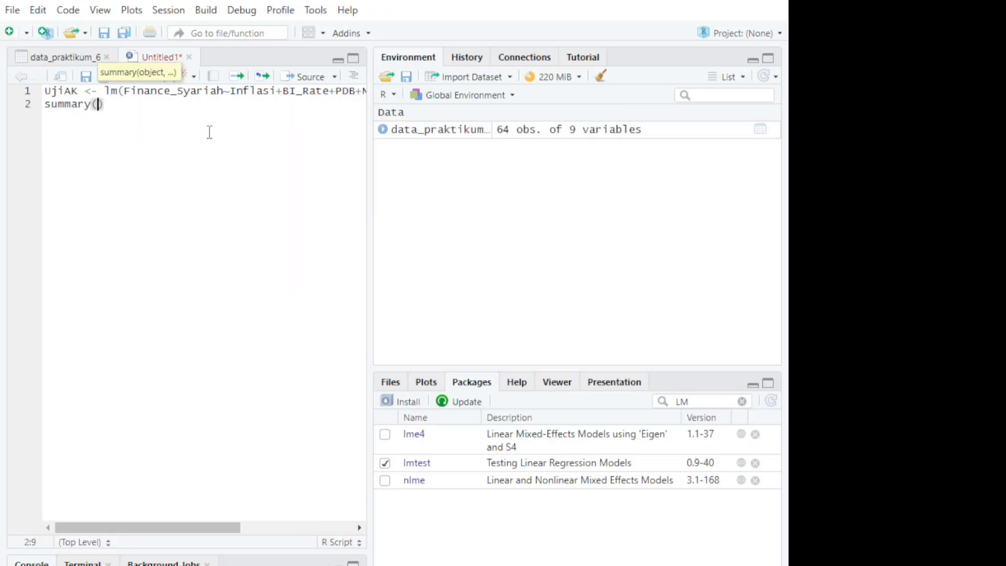
text(uji)
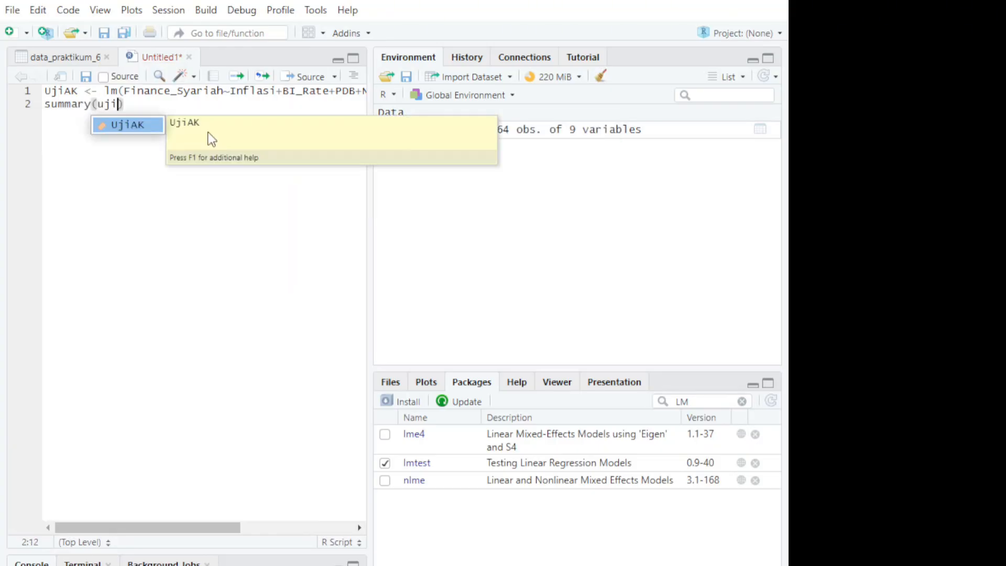
click(141, 128)
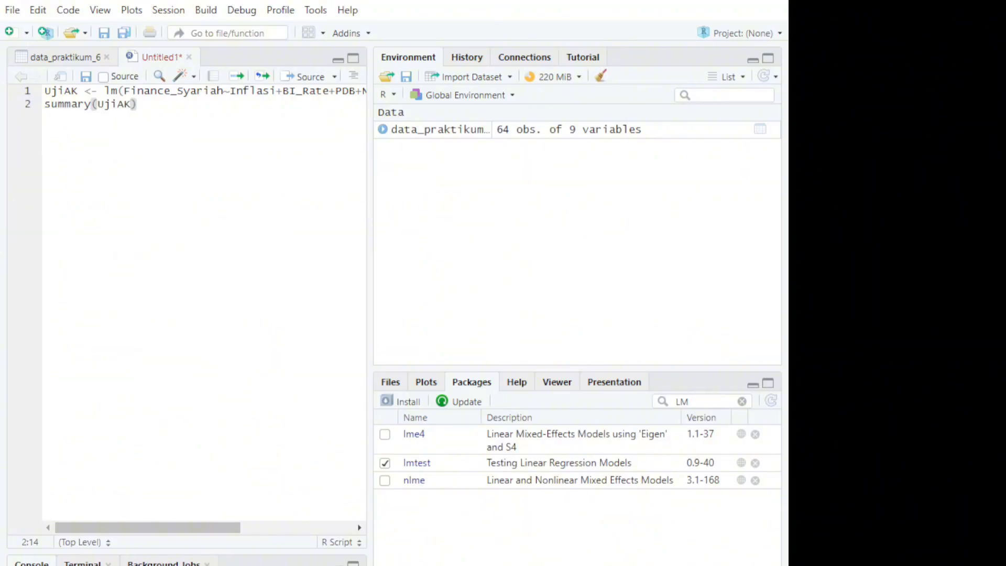
Run the UjiAK model line and the summary(UjiAK) line of the script
click(353, 563)
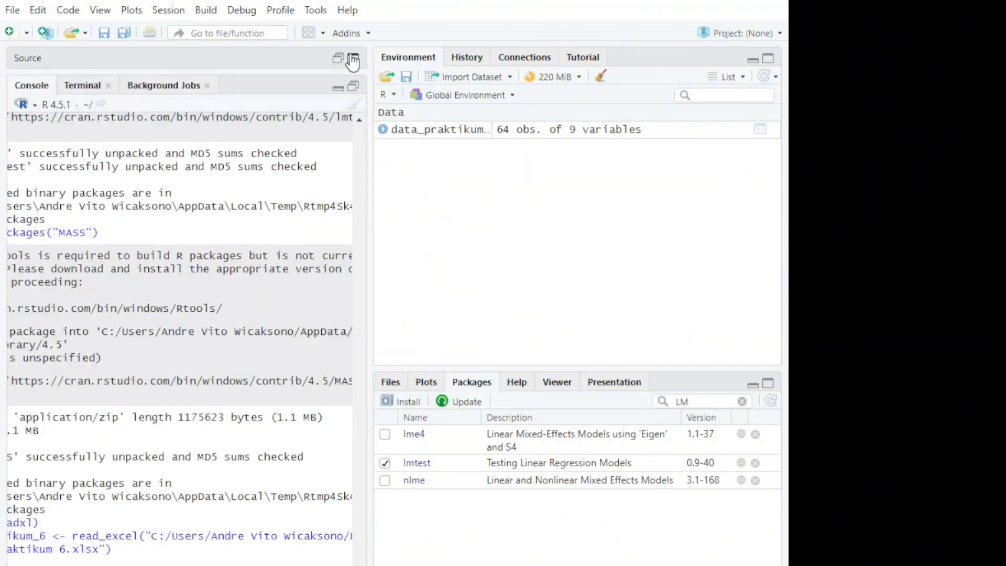
click(354, 88)
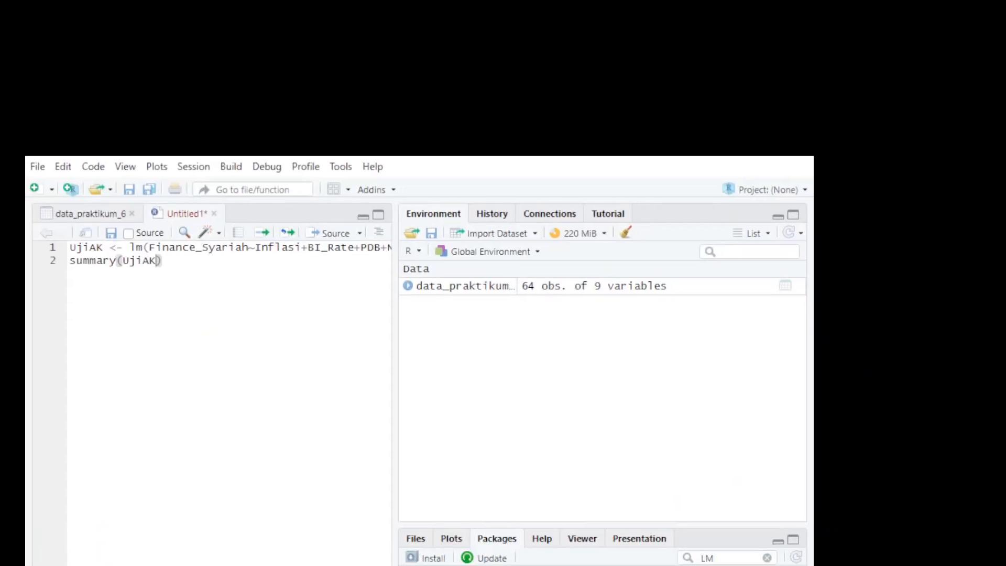
click(275, 247)
click(261, 235)
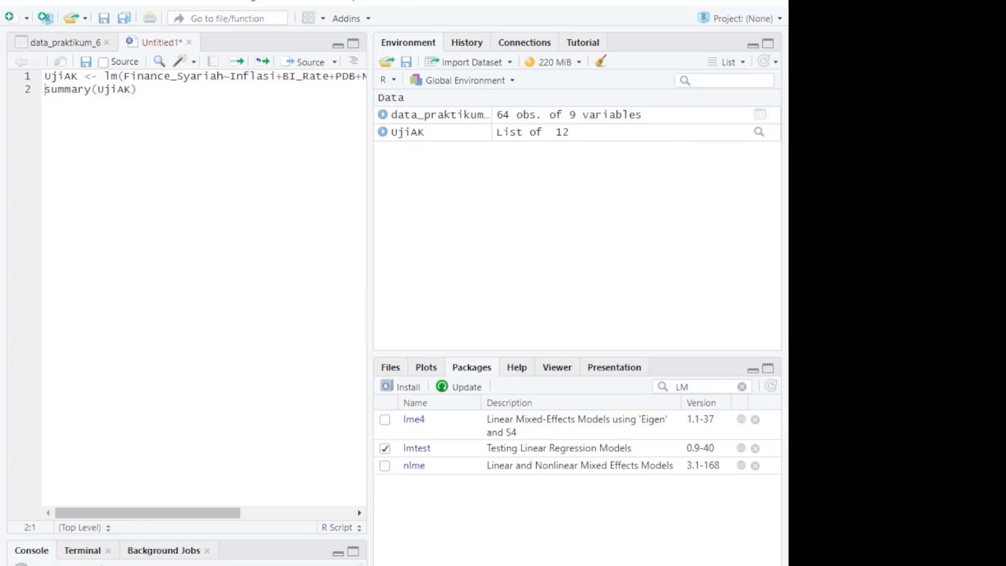
click(64, 89)
click(236, 62)
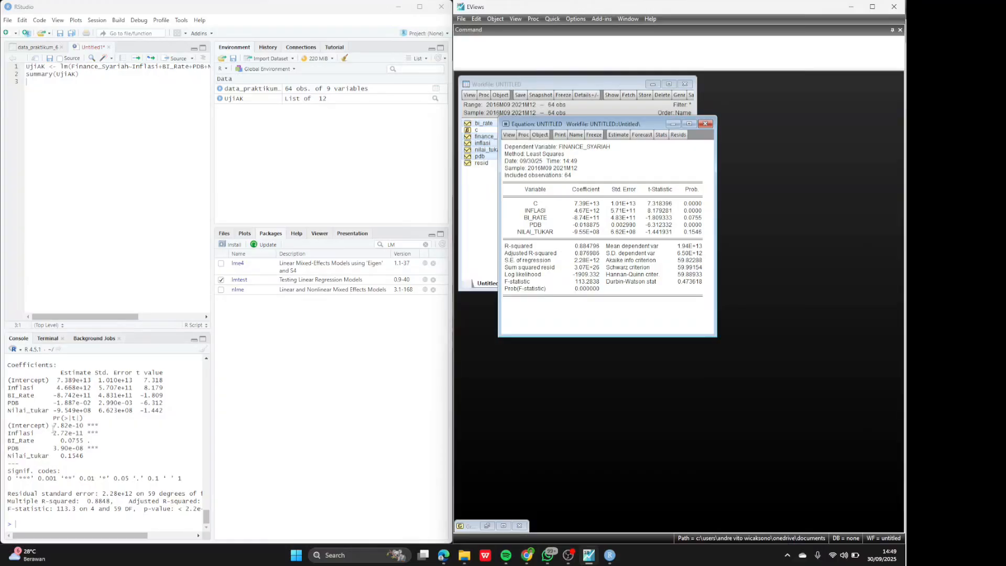
Examine the intercept and Inflasi p-values and the intercept estimate in the console summary against the EViews equation output
drag(53, 425, 83, 425)
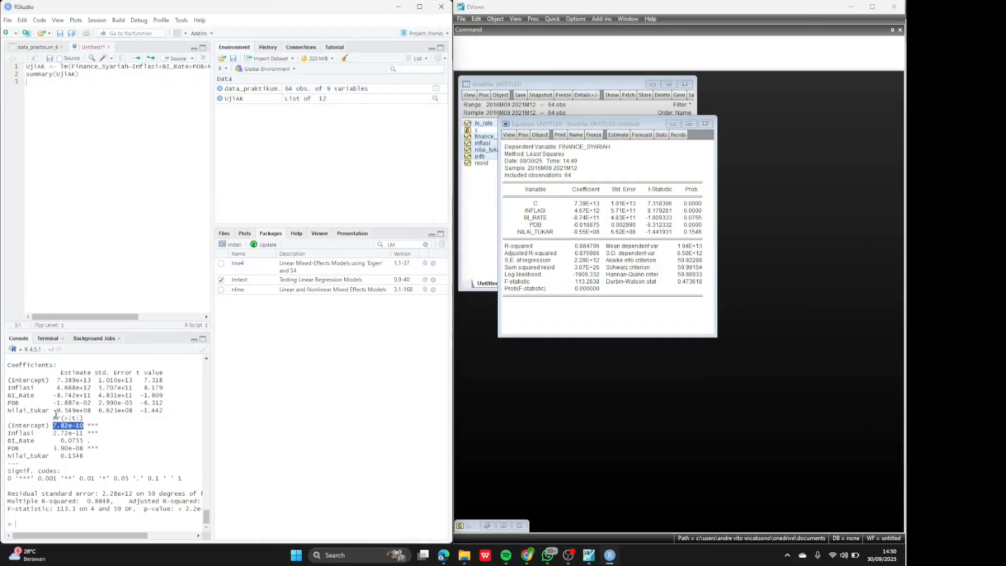
drag(53, 433, 83, 433)
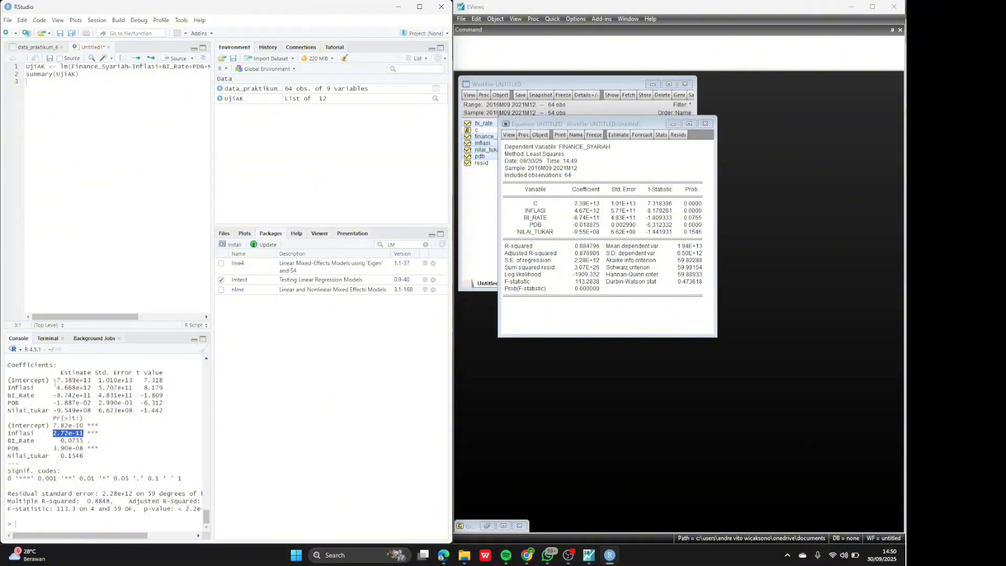
drag(57, 380, 89, 381)
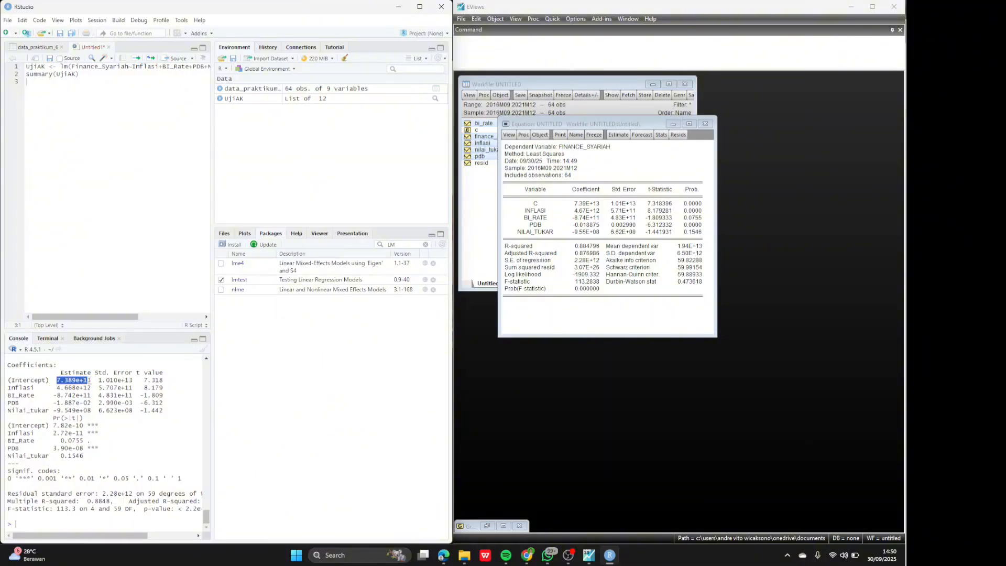
Compare the intercept, Inflasi, BI_Rate and Nilai_tukar coefficients in the console summary with the EViews equation output, and minimise EViews
click(572, 206)
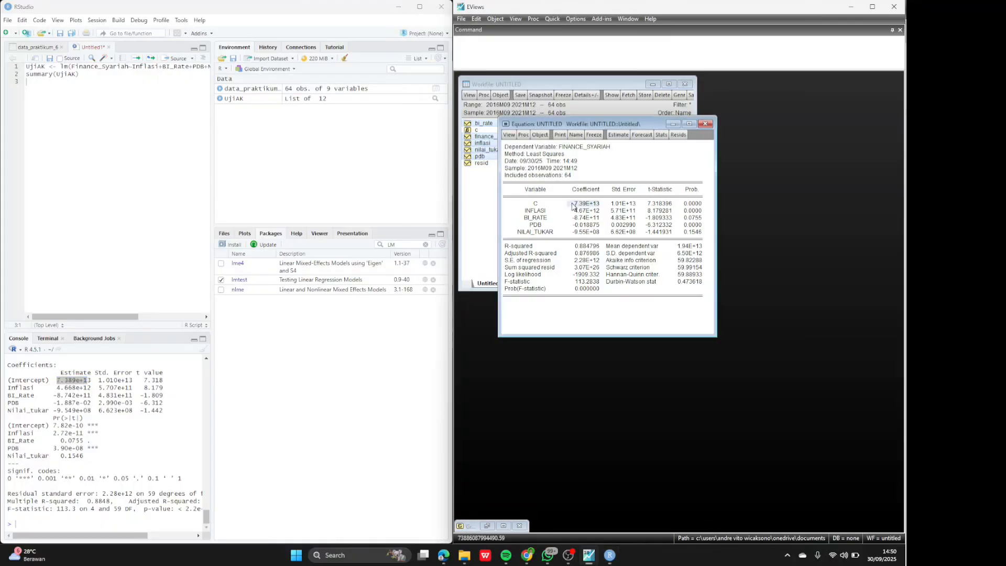
scroll(22, 366, up, 2)
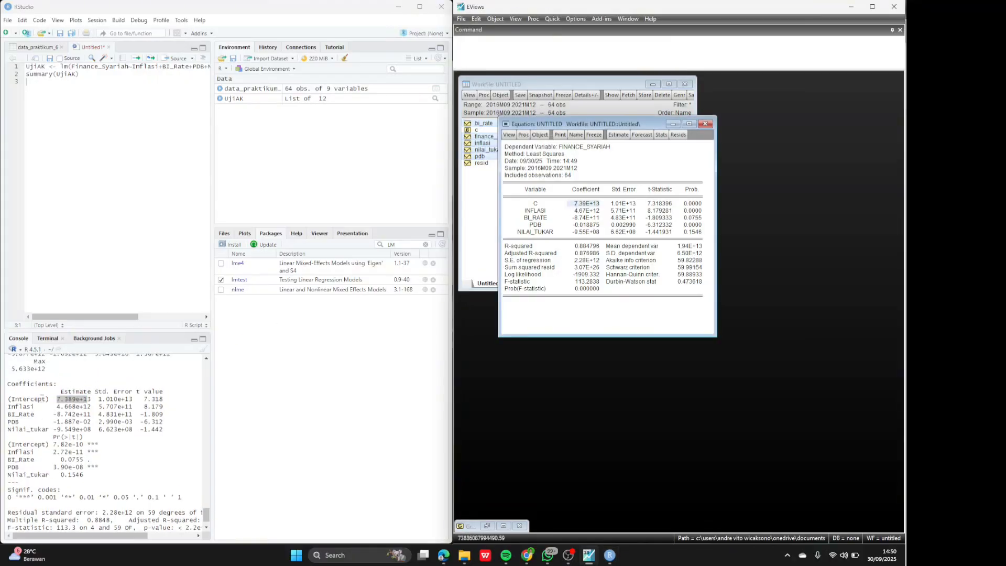
drag(57, 407, 91, 429)
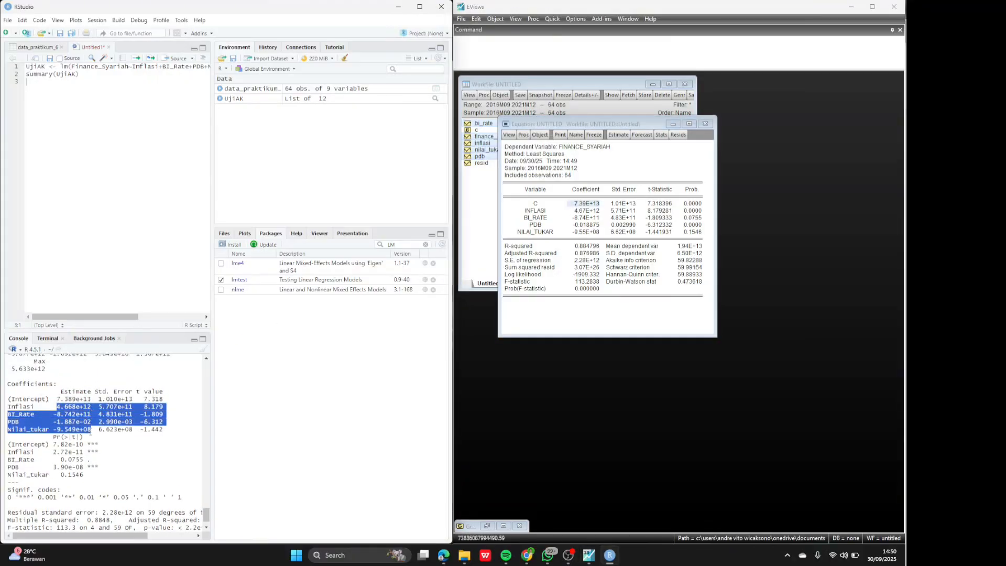
click(585, 212)
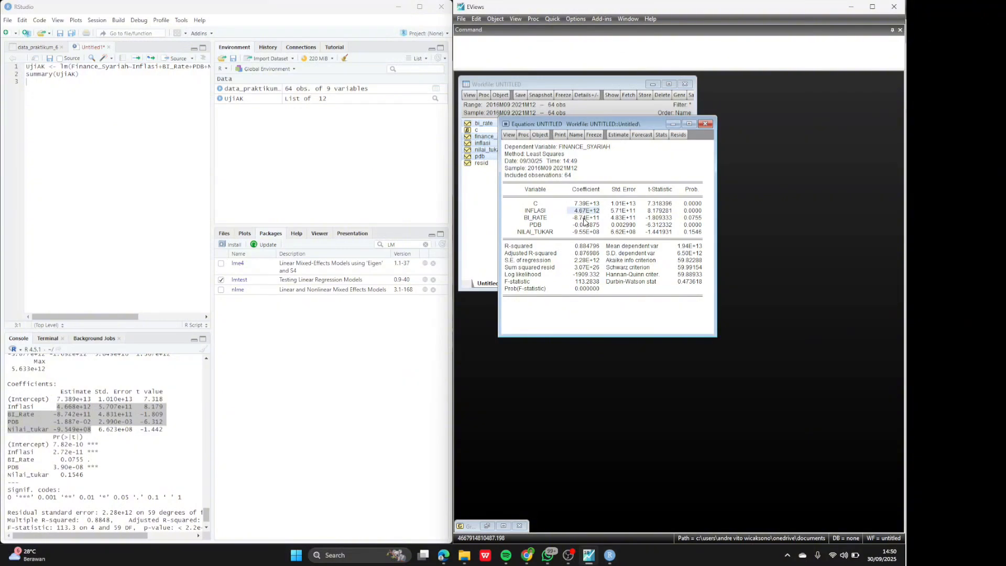
click(585, 218)
click(585, 232)
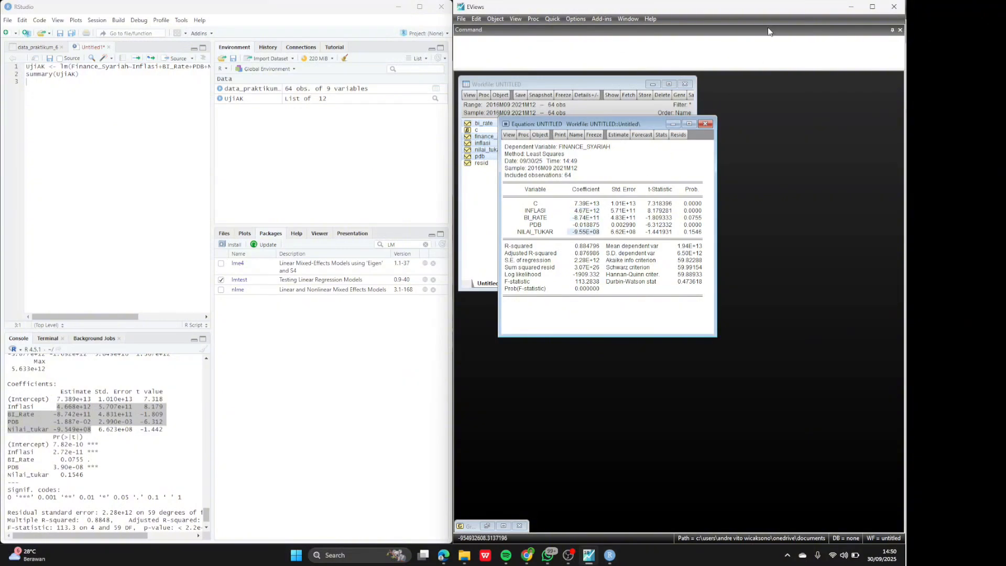
click(851, 8)
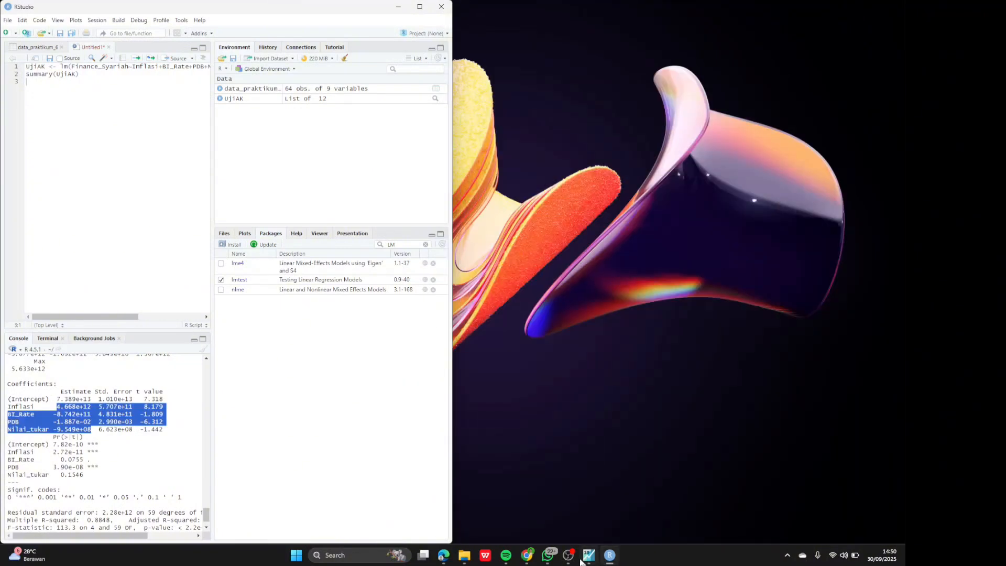
click(568, 555)
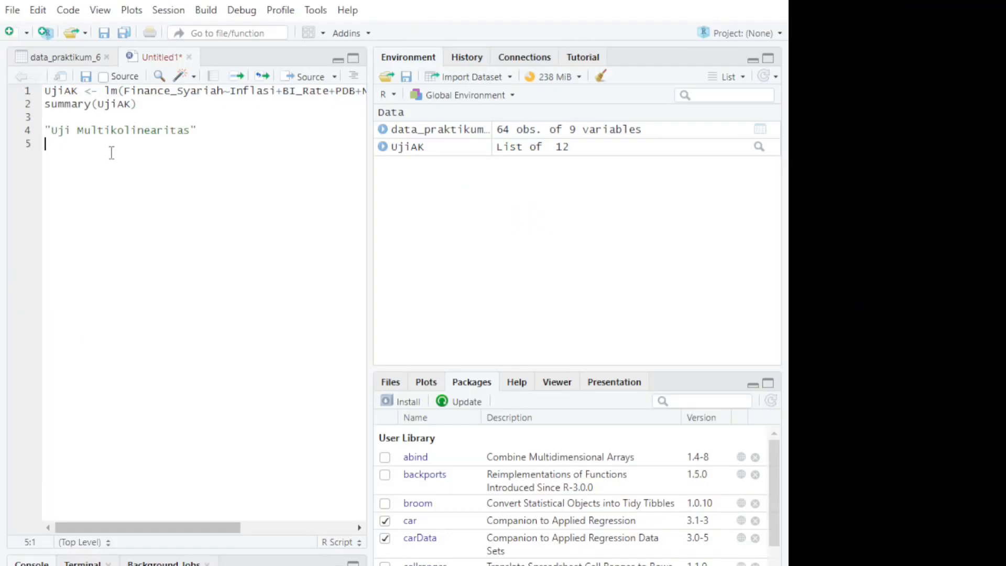
Add vif(UjiAK) beneath the "Uji Multikolinearitas" heading in the script
text(vif (uji)
key(BackSpace)
key(BackSpace)
key(BackSpace)
text(Uji)
key(Return)
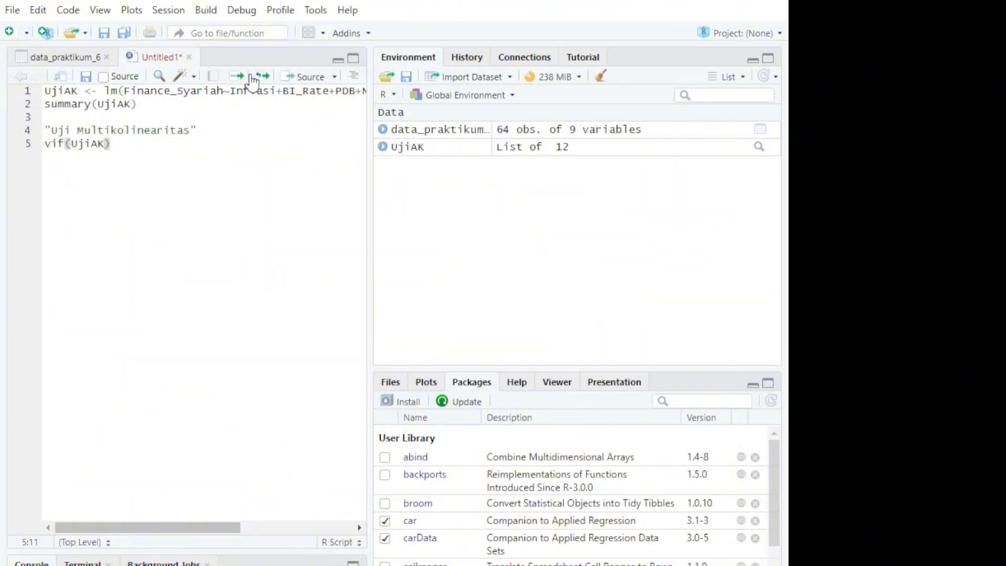
Run the vif(UjiAK) line and examine the VIF values of the four independent variables in the console
click(236, 79)
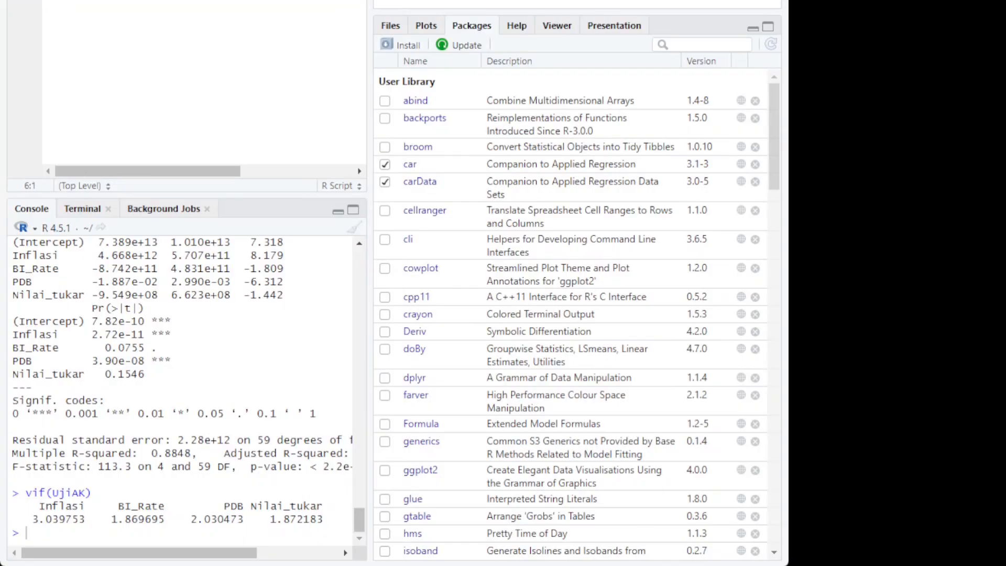
drag(15, 479, 319, 526)
drag(25, 492, 332, 519)
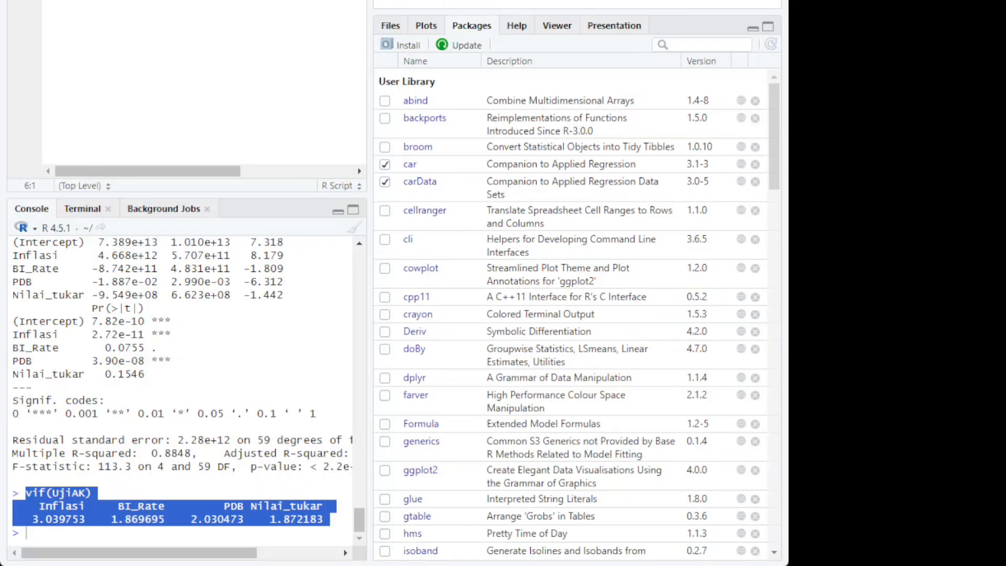
Add the "Uji Heteroskedastisitas" heading and bptest(UjiAK, studentize = FALSE, data = data_praktikum_6) below the VIF test, and try to run it
click(202, 1)
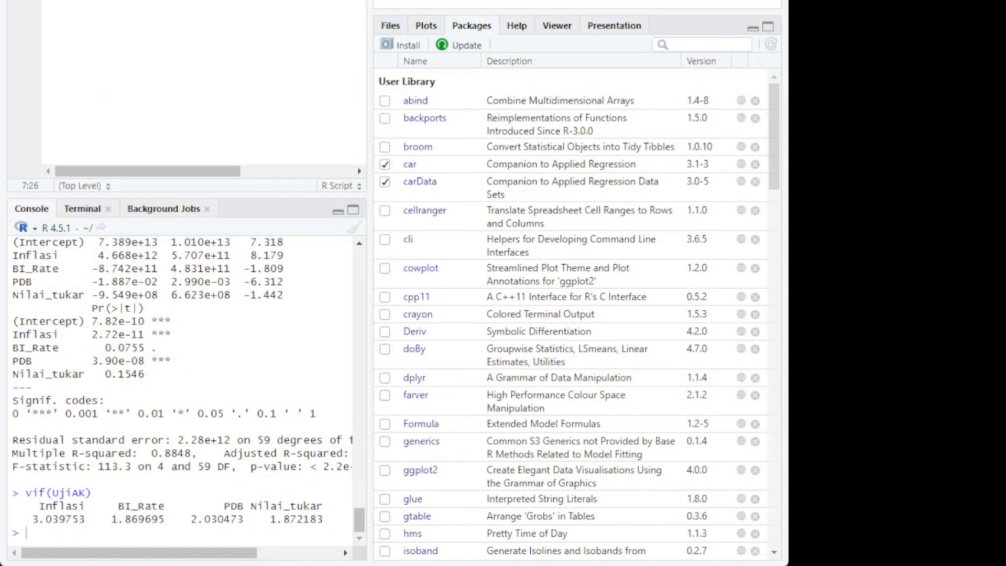
key(Return)
text(ji)
text((jiuaabai_)
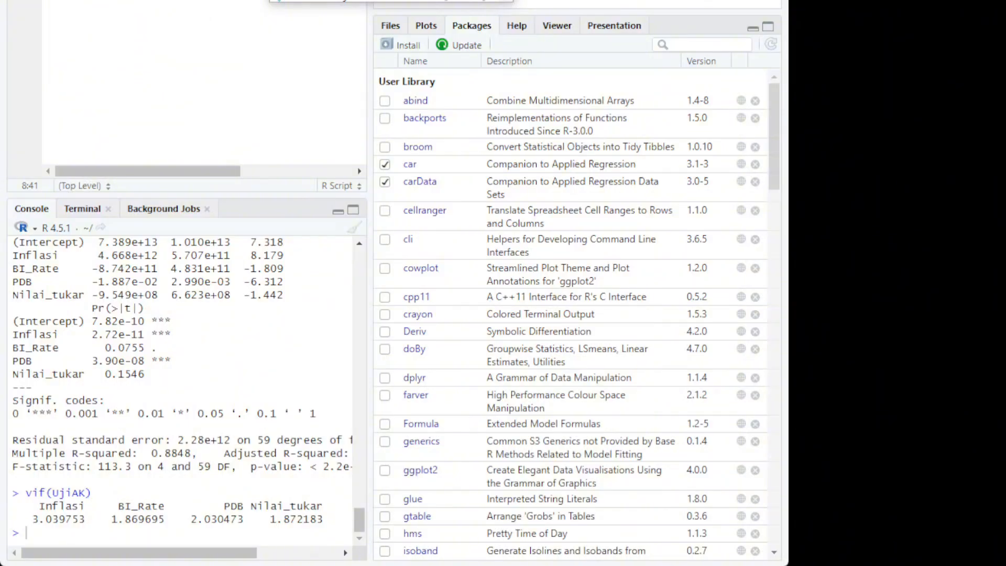
text(tu)
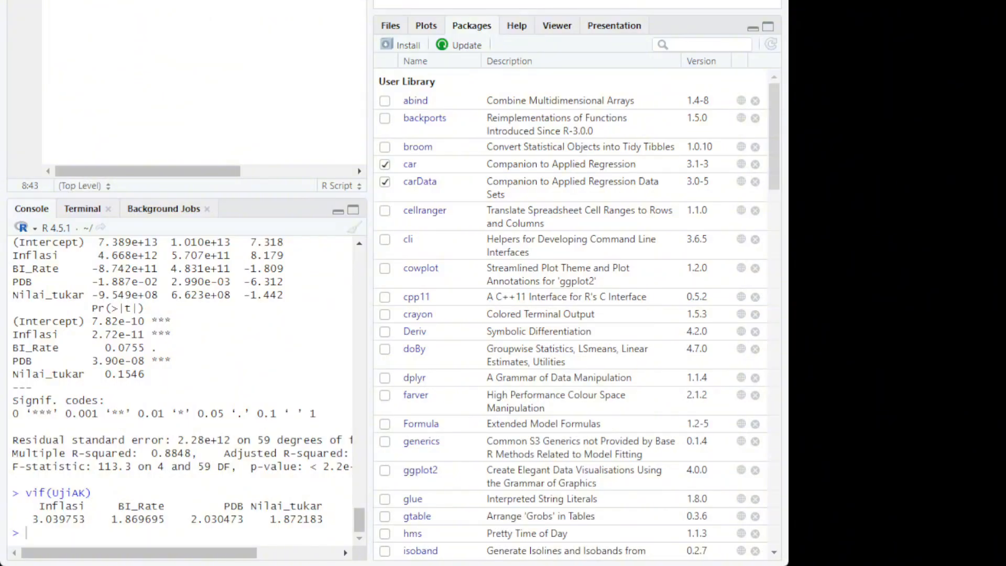
text(r,)
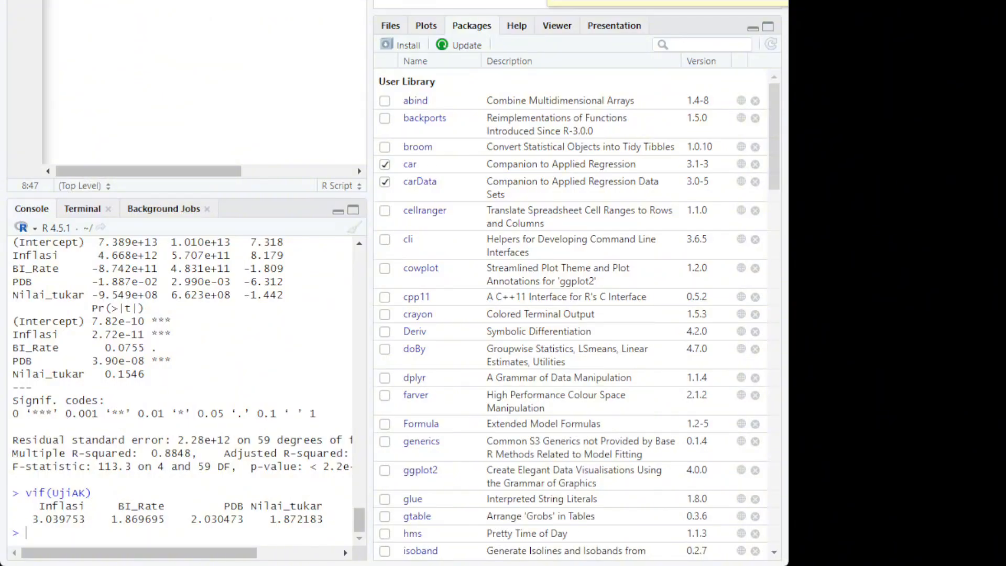
key(Return)
scroll(204, 82, right, 3)
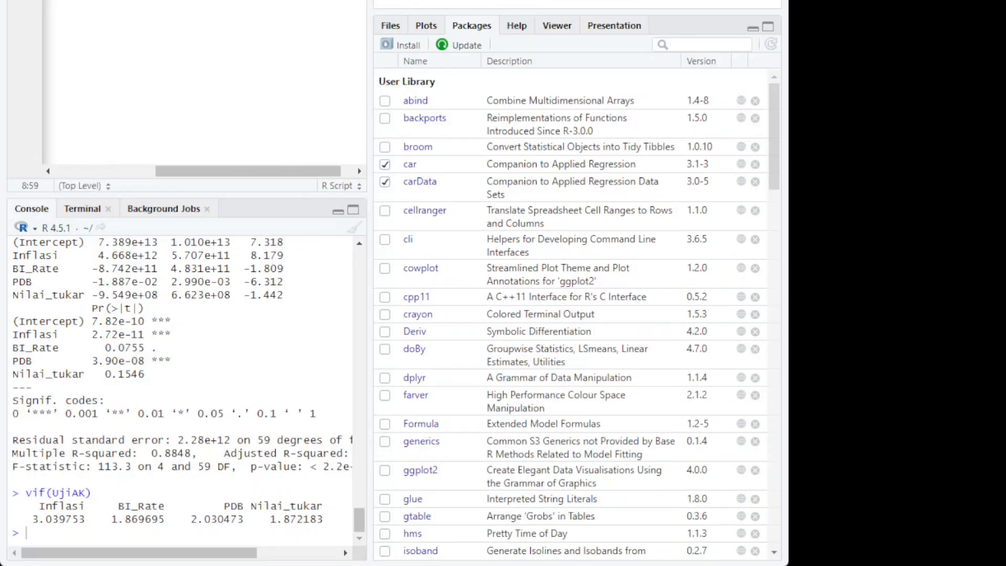
scroll(204, 83, left, 3)
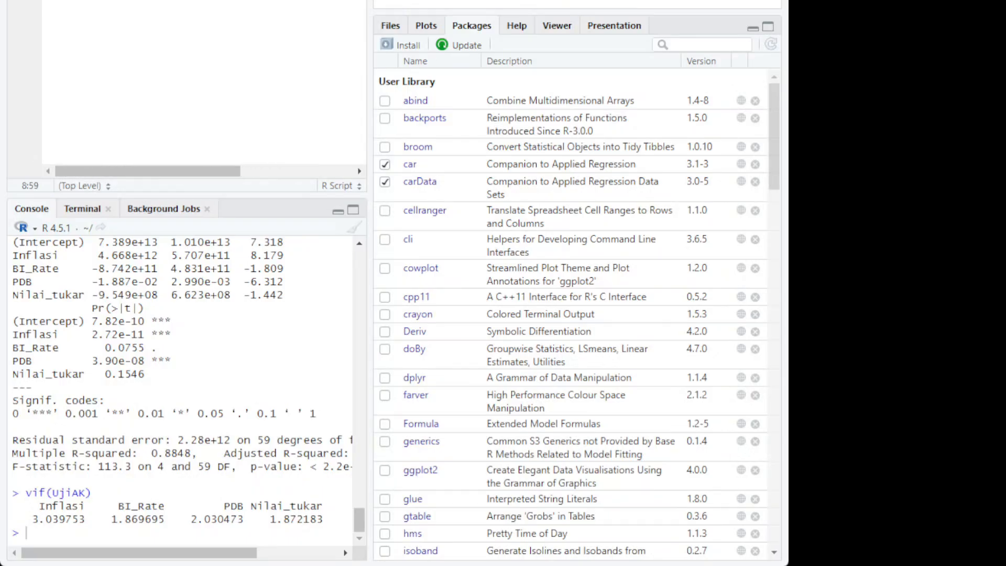
key(ctrl+Return)
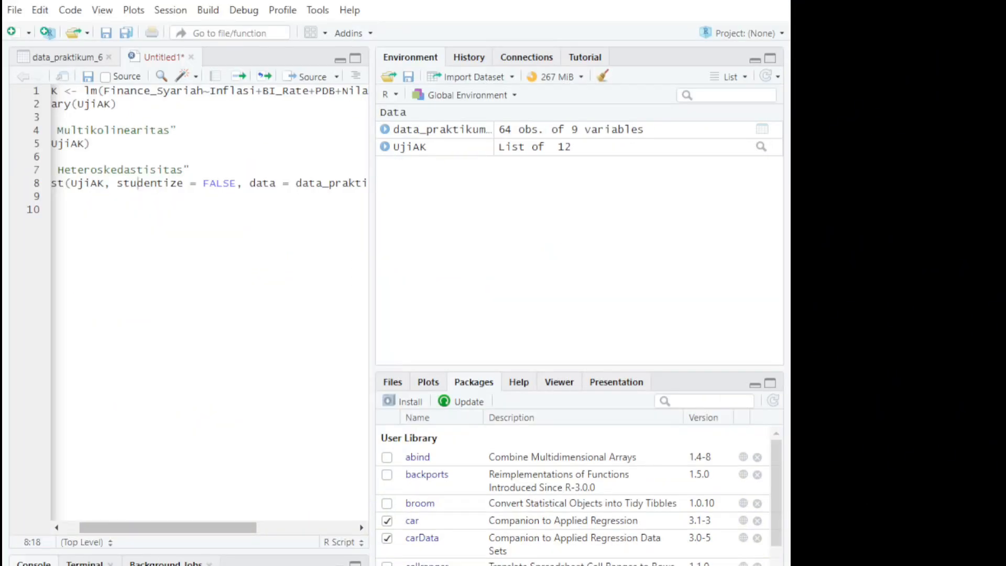
Review the bptest() line's function name and its UjiAK, studentize and data arguments in the script
scroll(210, 303, left, 1)
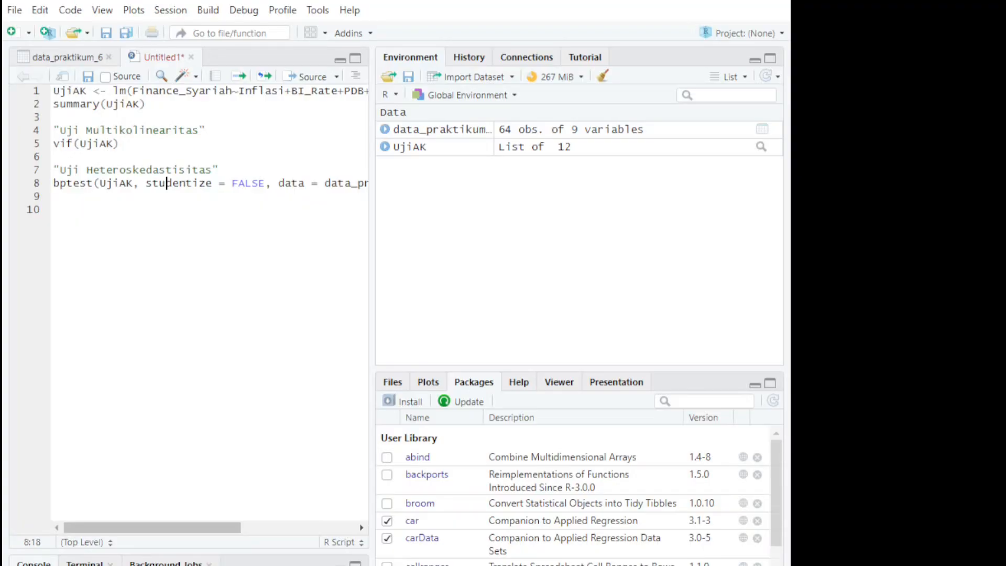
drag(53, 183, 96, 184)
click(96, 184)
click(101, 185)
drag(102, 184, 138, 187)
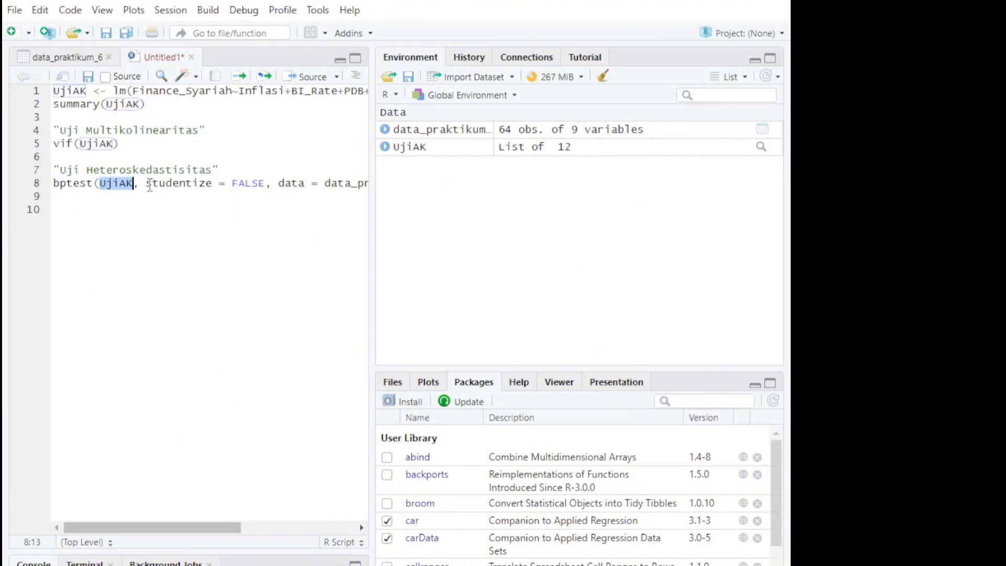
click(148, 185)
drag(153, 186, 211, 189)
click(211, 188)
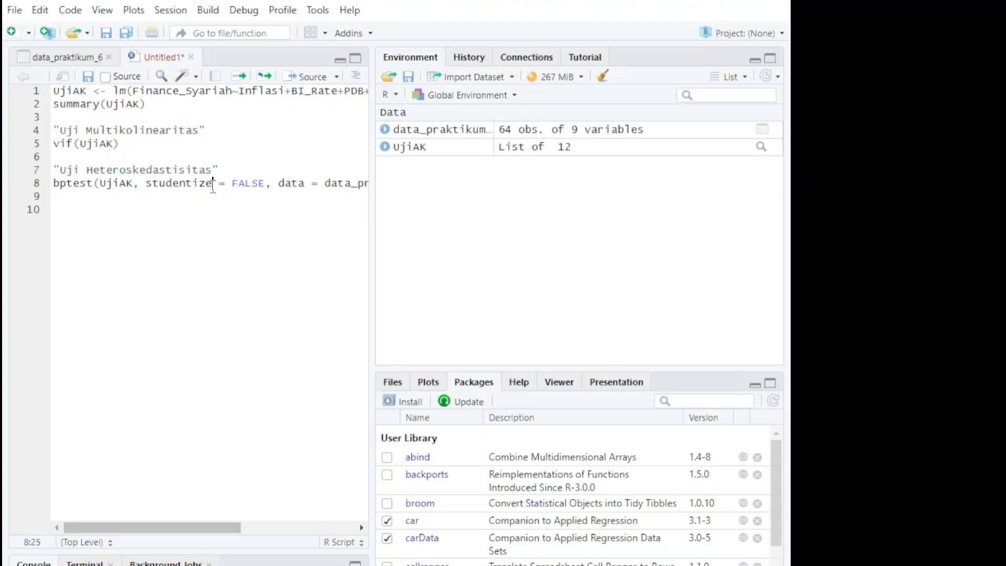
scroll(244, 196, right, 5)
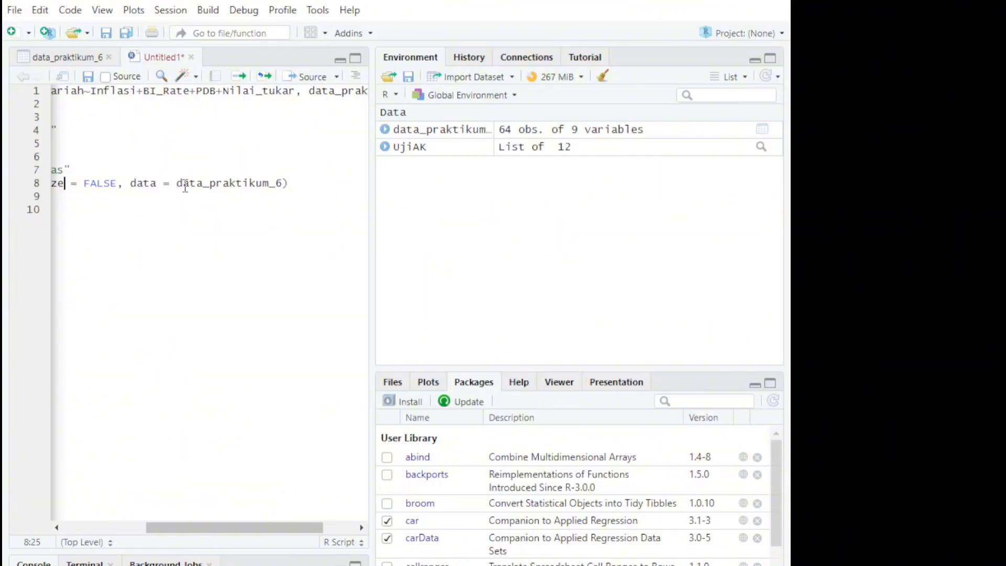
scroll(209, 195, left, 5)
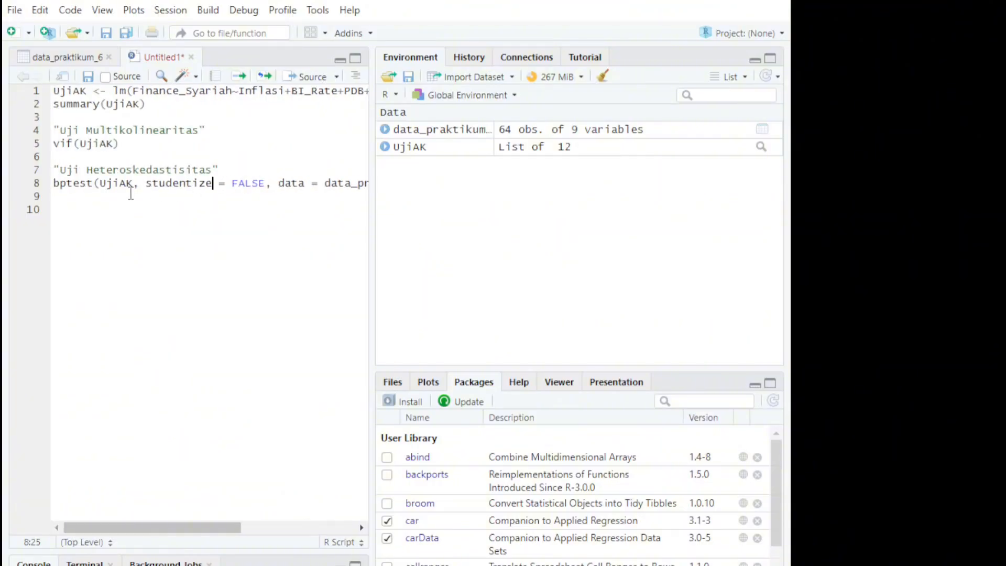
scroll(267, 204, right, 1)
scroll(278, 189, right, 4)
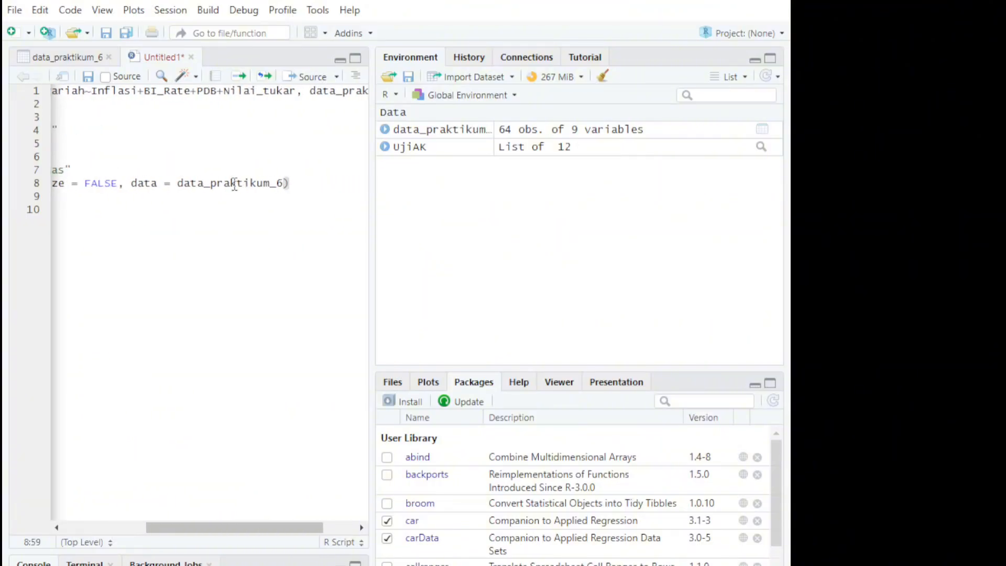
Run the bptest() line and examine the Breusch-Pagan test output in the console
click(231, 183)
click(240, 77)
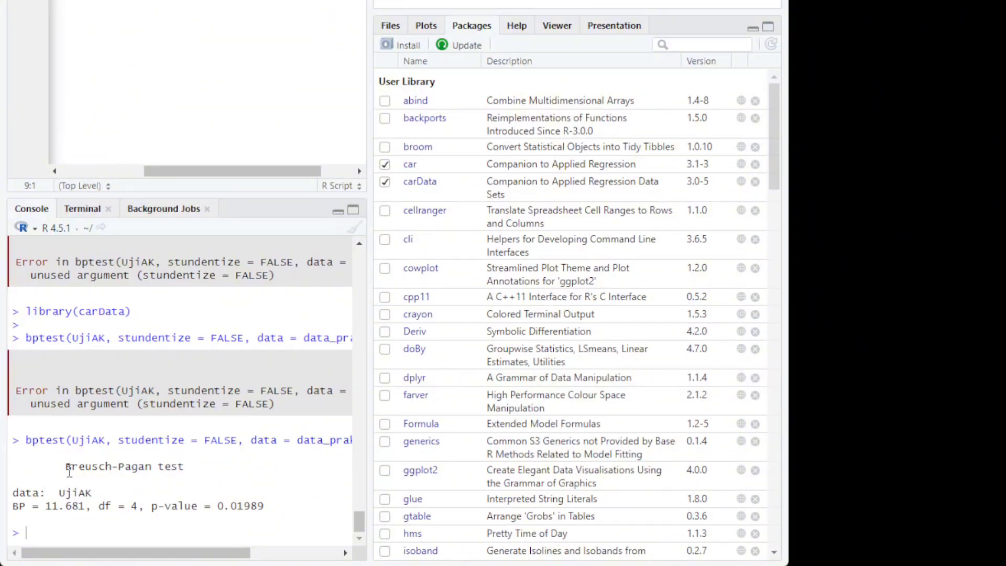
drag(66, 466, 268, 507)
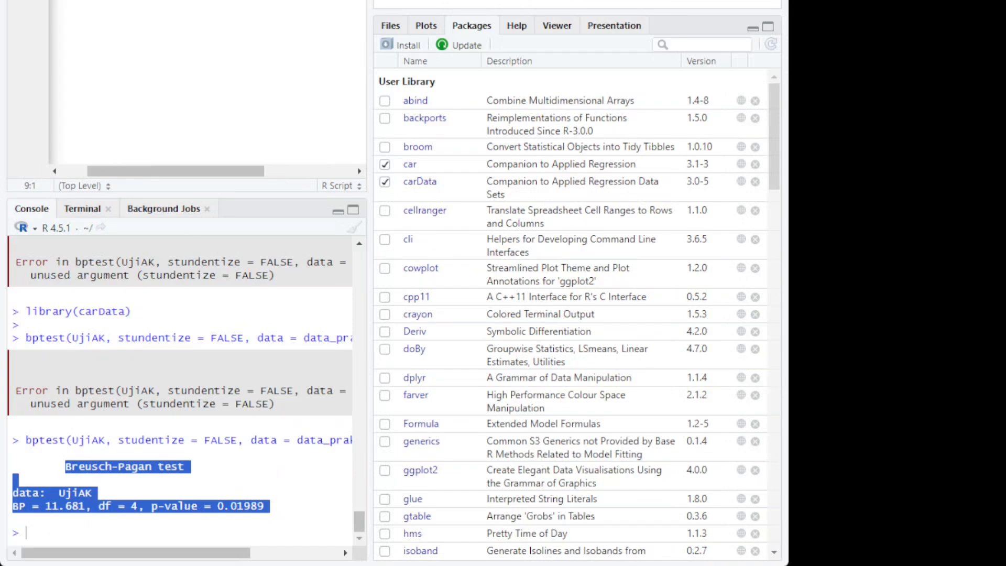
scroll(208, 81, left, 1)
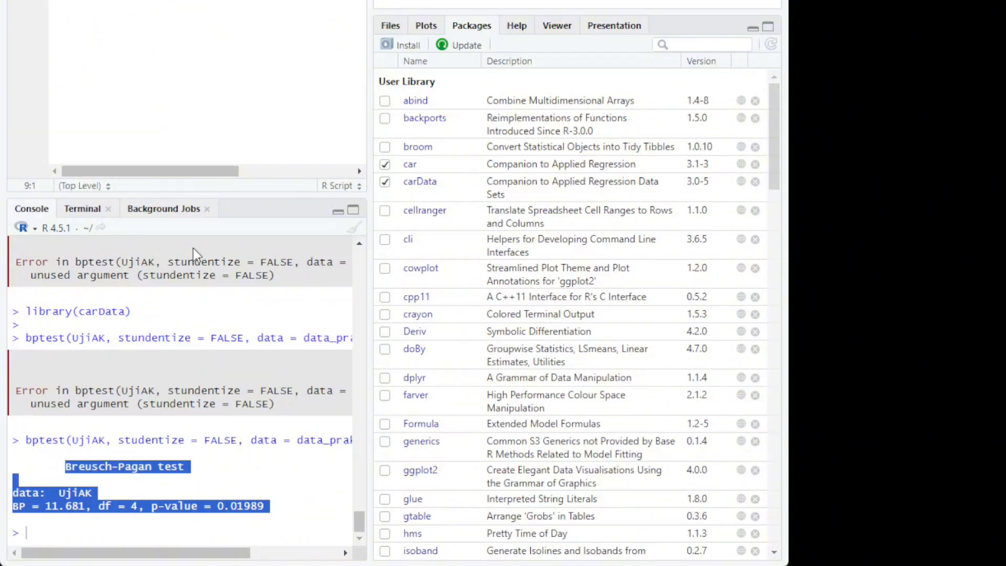
Compare the Breusch-Pagan p-value with the heteroskedasticity criteria in the notes, including the suggested solutions
key(alt+Tab)
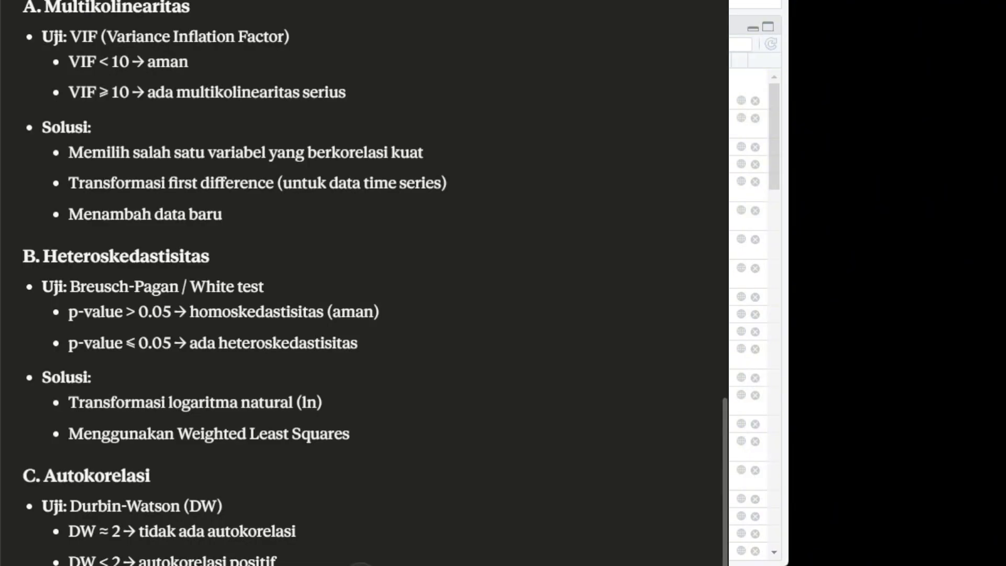
scroll(349, 263, down, 2)
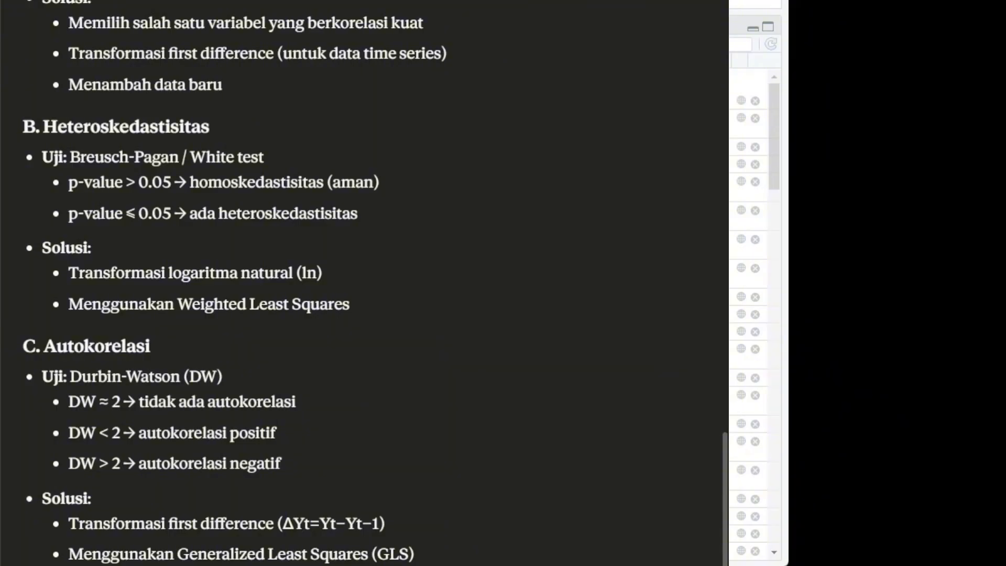
key(alt+Tab)
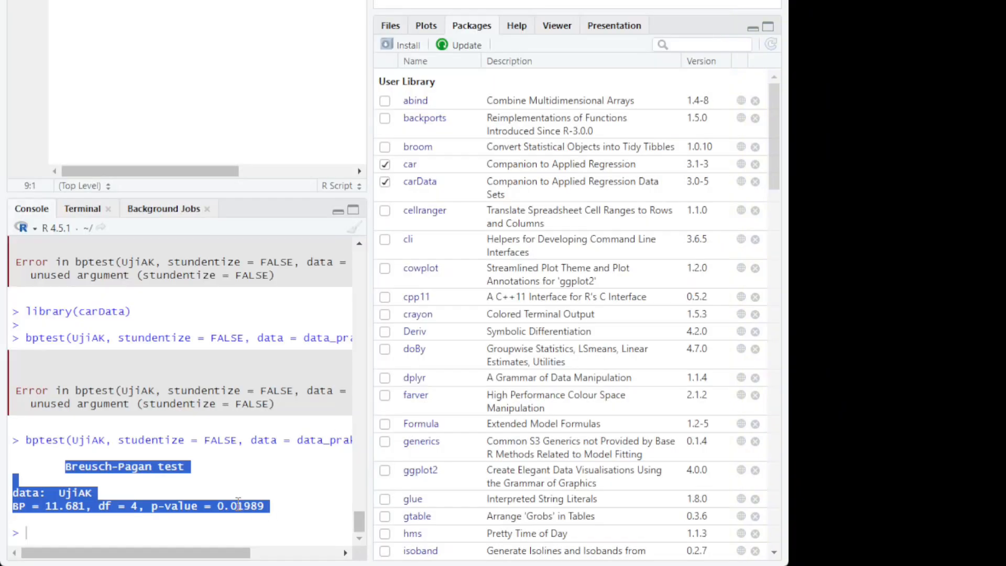
click(188, 509)
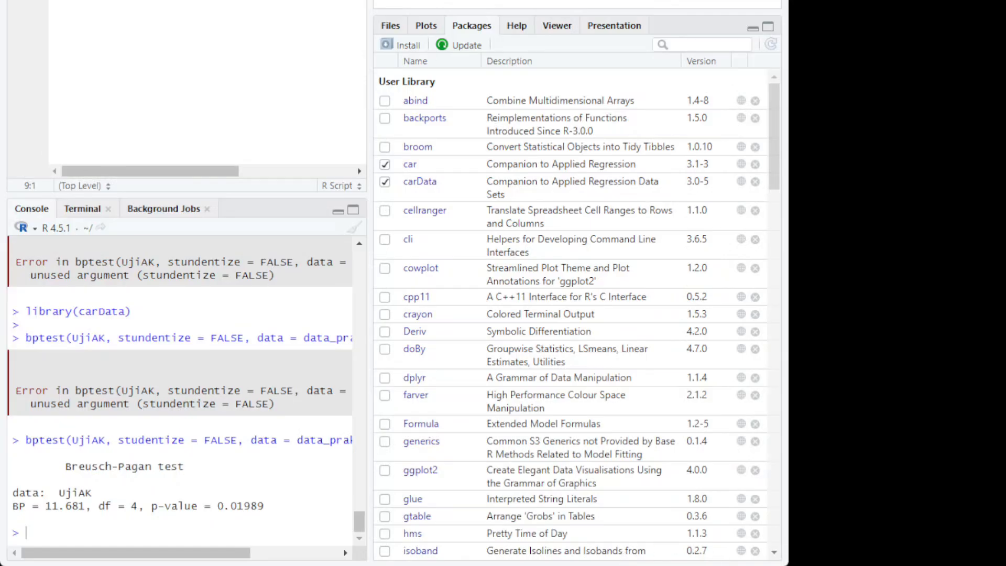
key(alt+Tab)
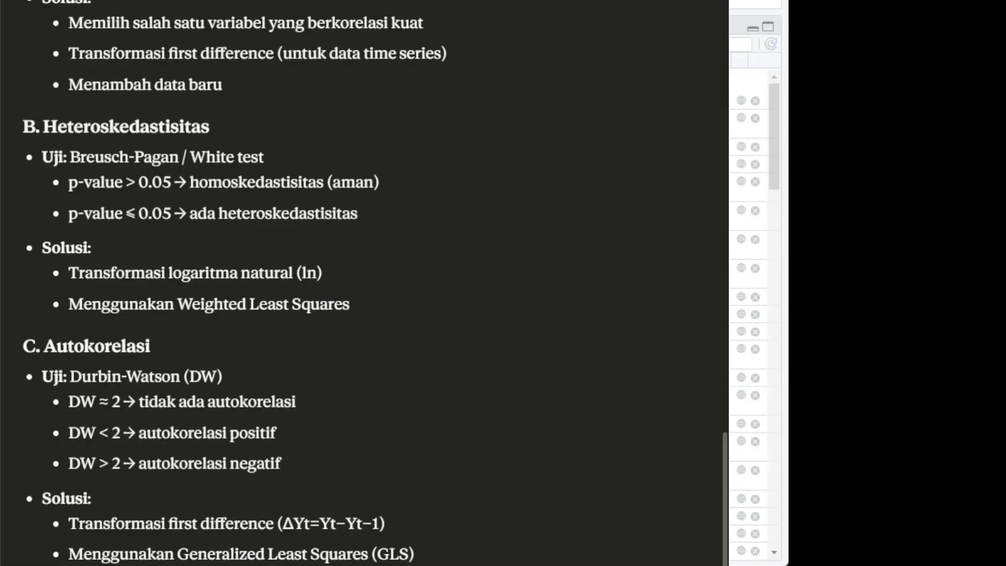
key(alt+Tab)
key(alt+Tab)
key(alt+Tab)
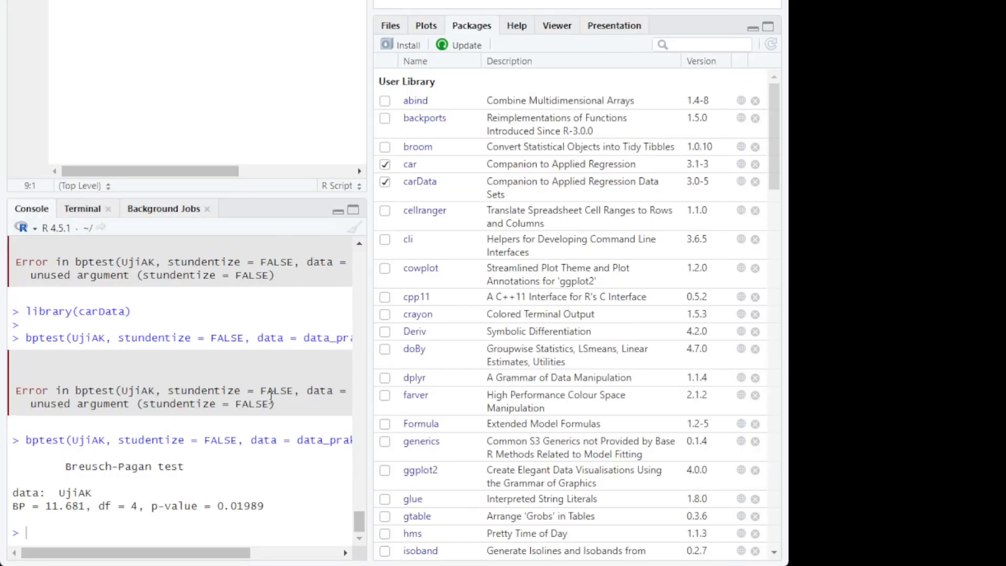
drag(152, 506, 268, 506)
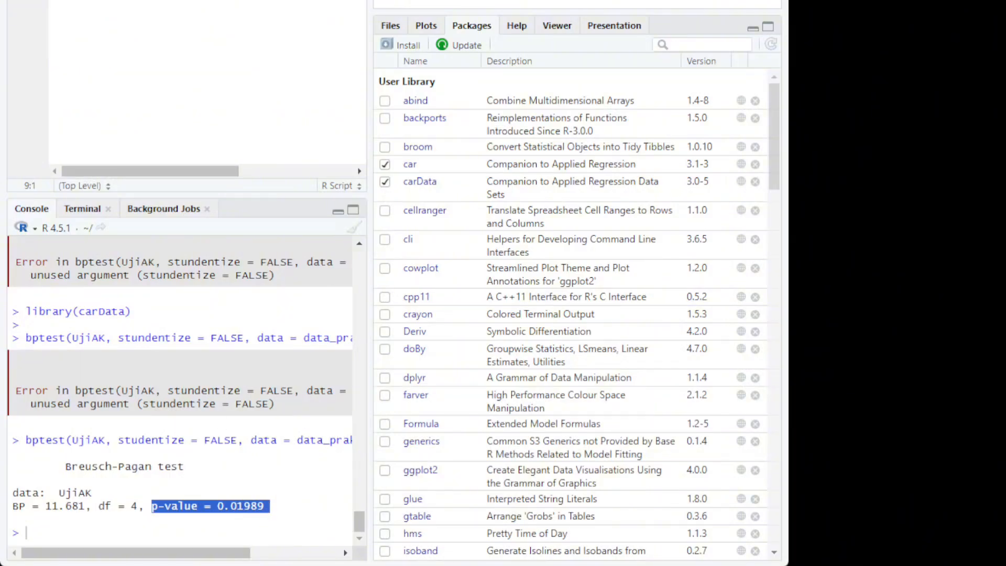
Add the "Uji Autokorelasi" heading and dwtest(UjiAK) below the heteroskedasticity test in the script
click(157, 2)
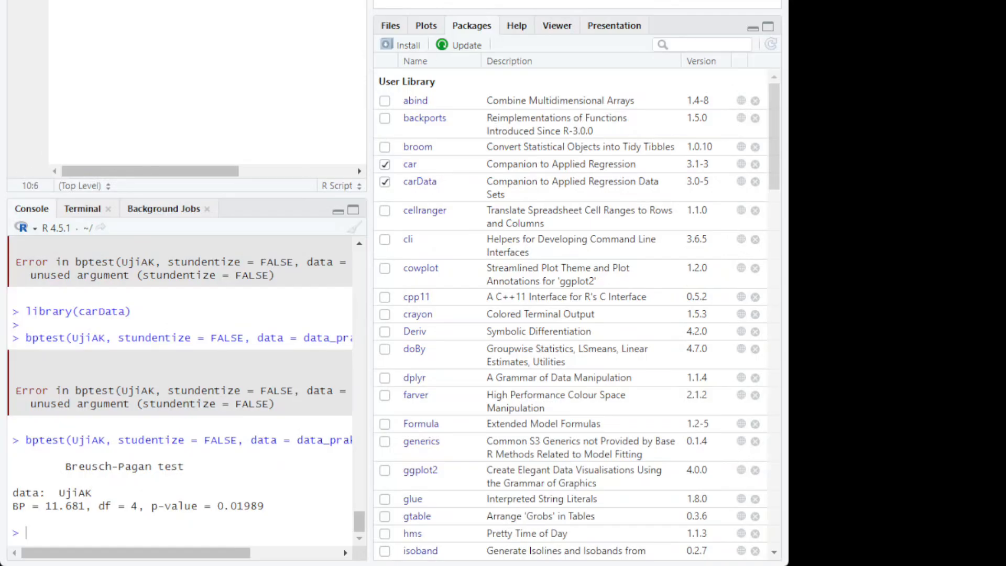
text(t(Uj)
key(BackSpace)
text(UjiAK)
key(Return)
text((Uji)
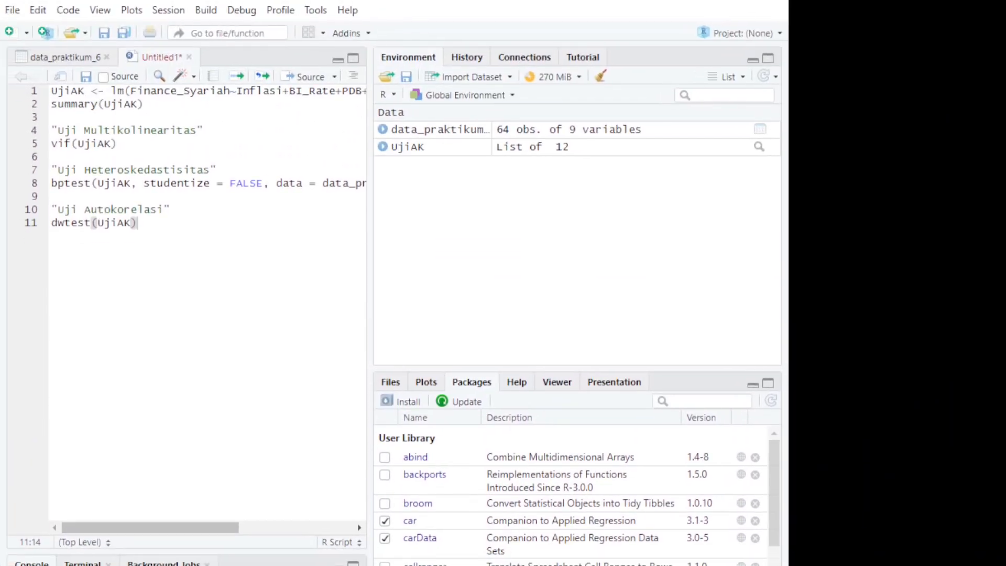
Review the dwtest(UjiAK) line, run it, and examine the Durbin-Watson test output in the console
drag(50, 223, 90, 222)
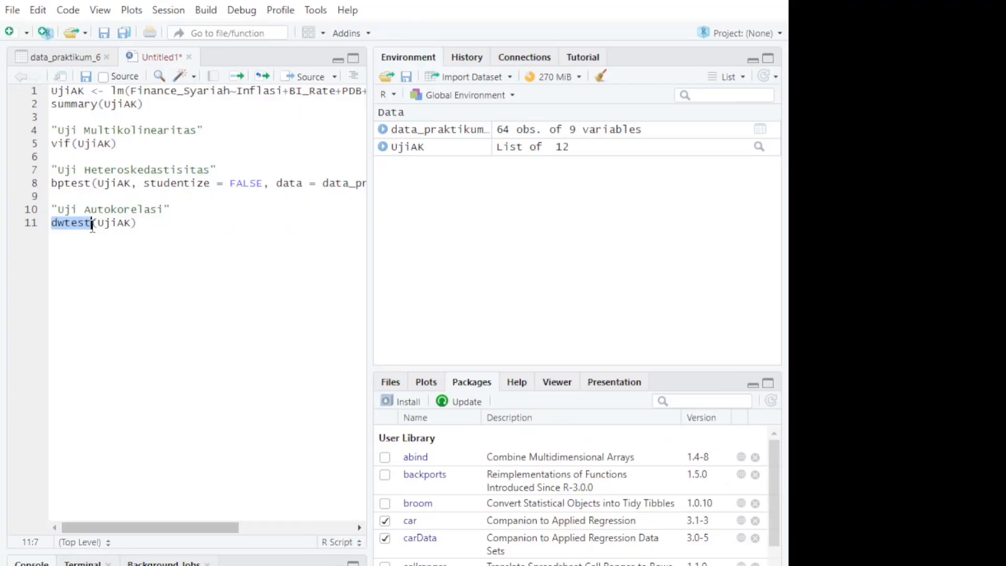
mouse_move(67, 190)
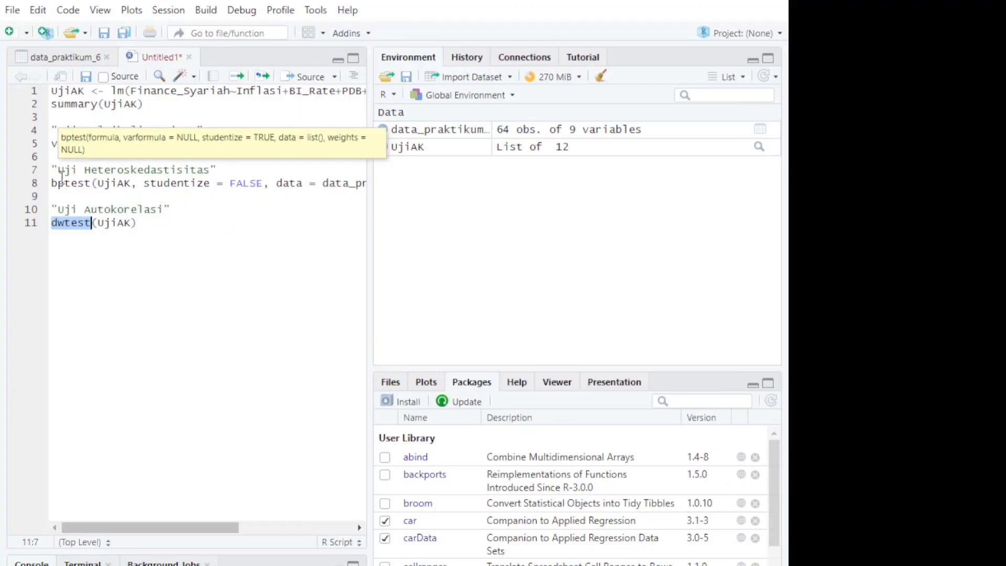
drag(136, 223, 90, 223)
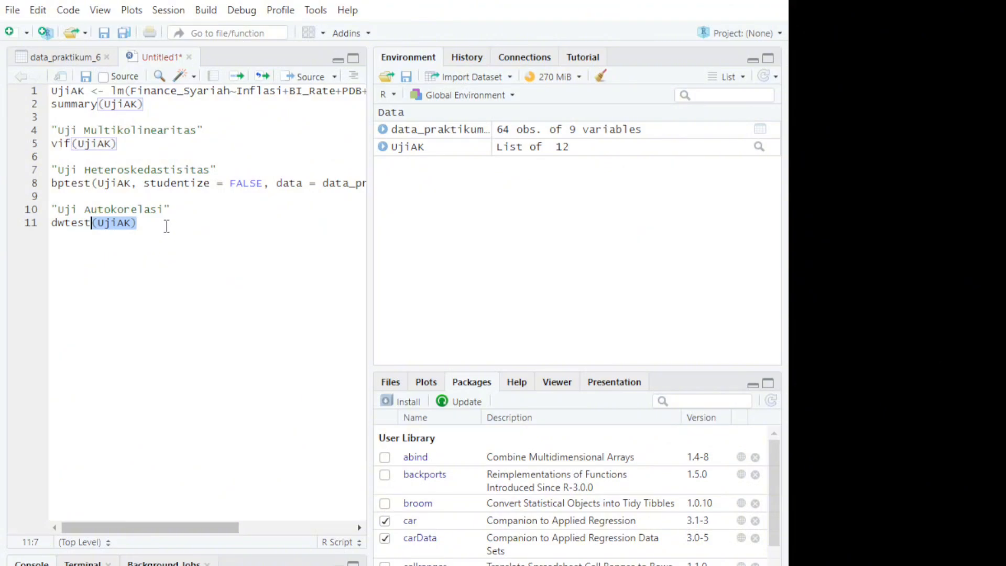
click(138, 224)
click(104, 224)
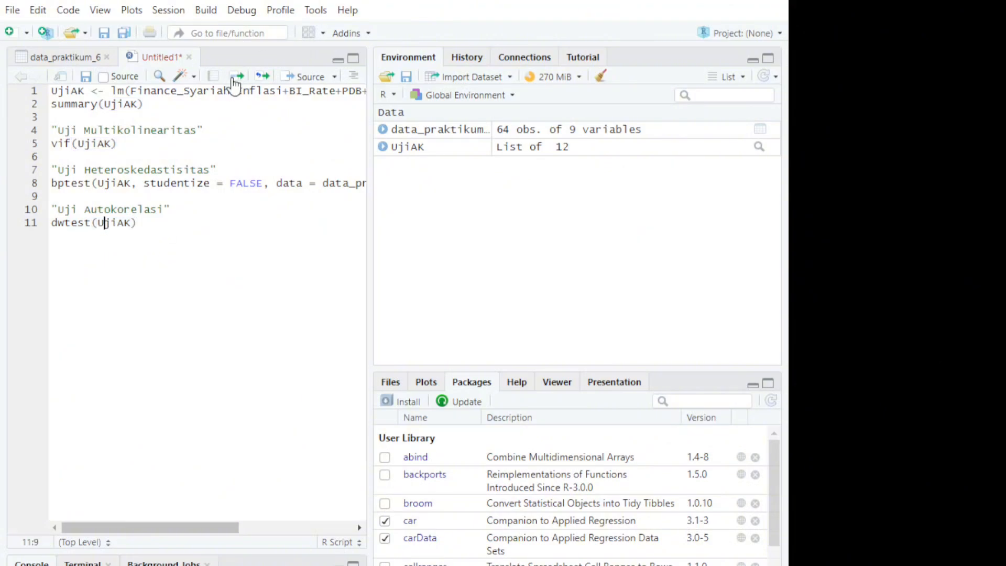
click(237, 77)
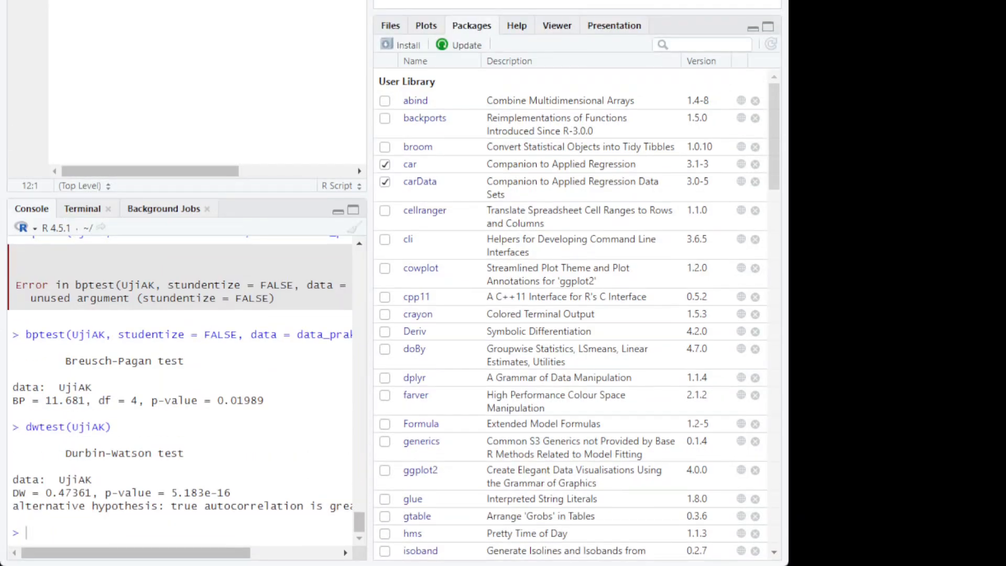
drag(64, 454, 356, 508)
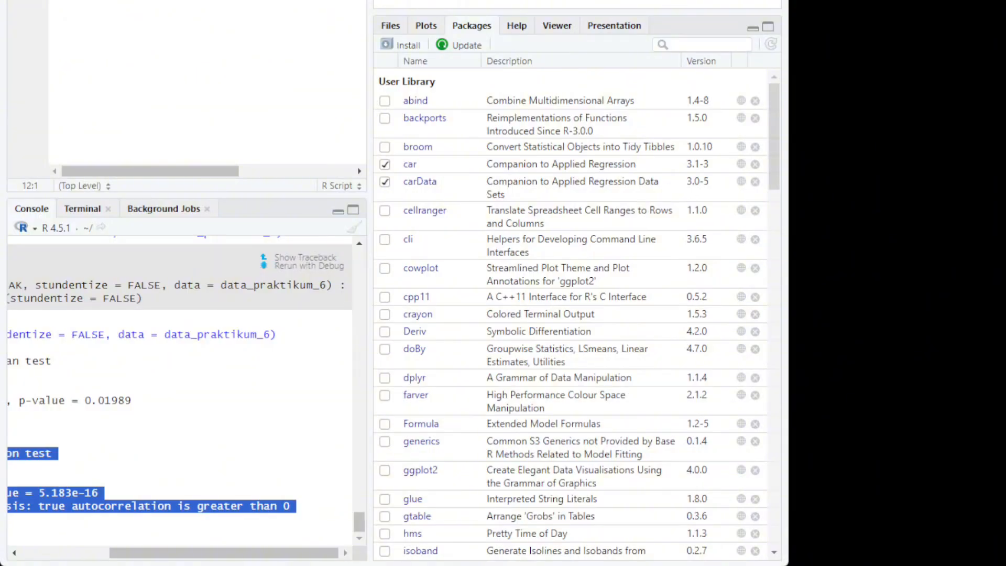
Compare the Durbin-Watson statistic with the autocorrelation criteria in the notes, including the suggested solutions
key(alt+Tab)
scroll(403, 369, down, 3)
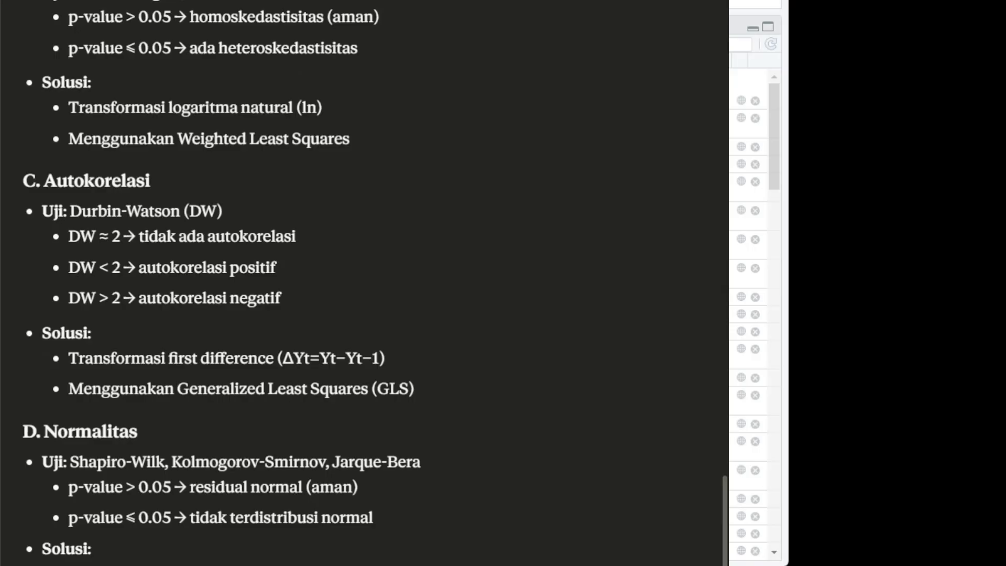
key(alt+Tab)
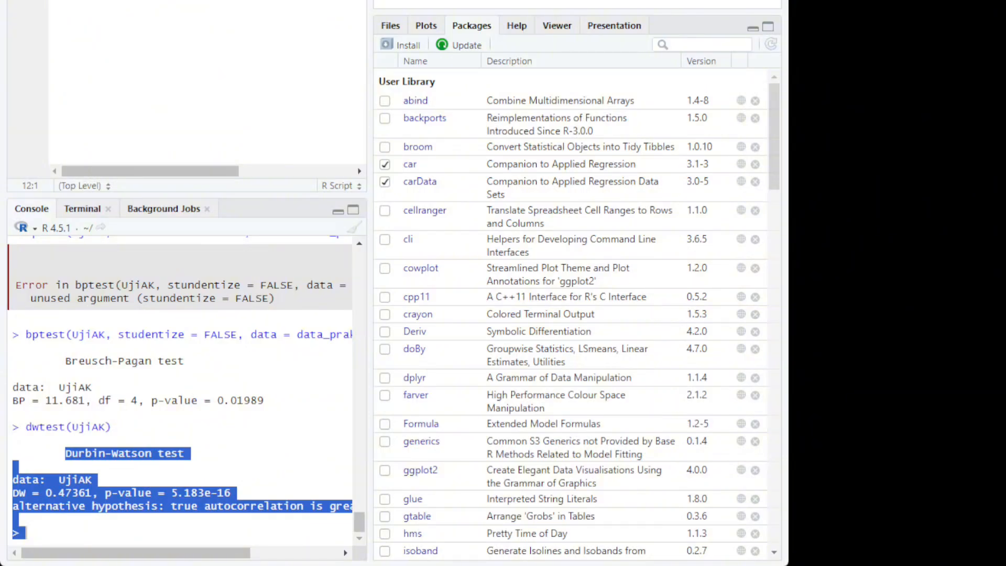
key(alt+Tab)
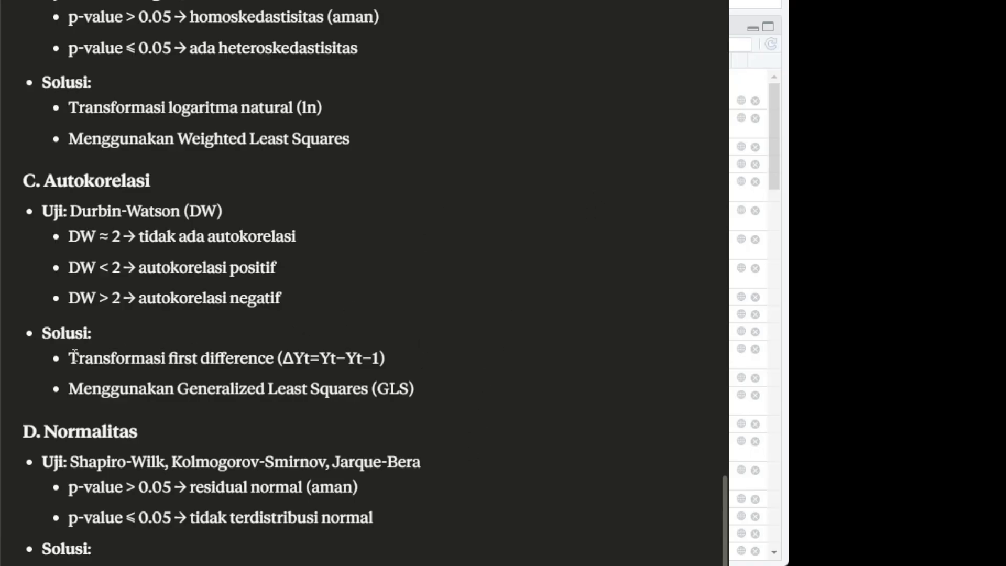
drag(69, 358, 409, 388)
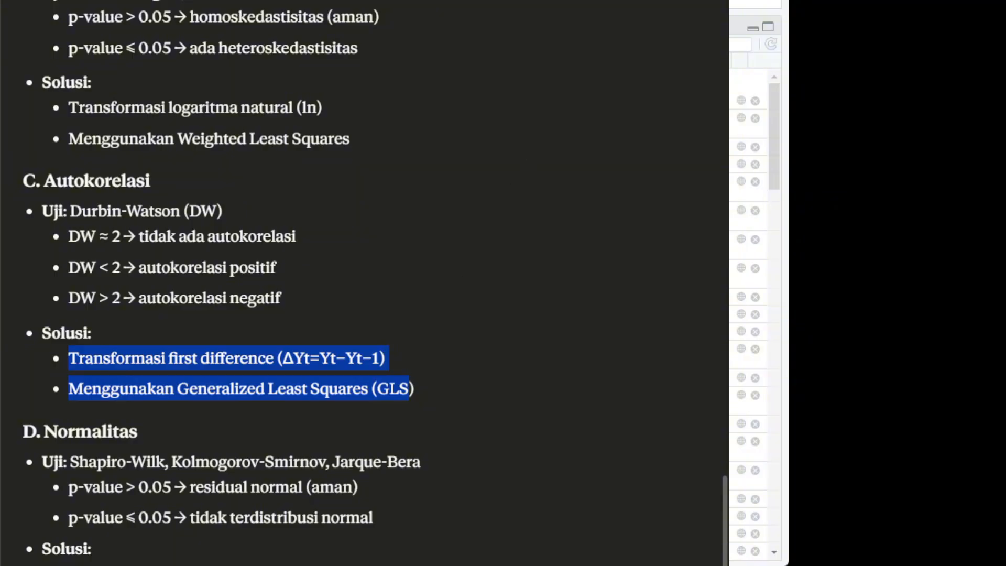
key(alt+Tab)
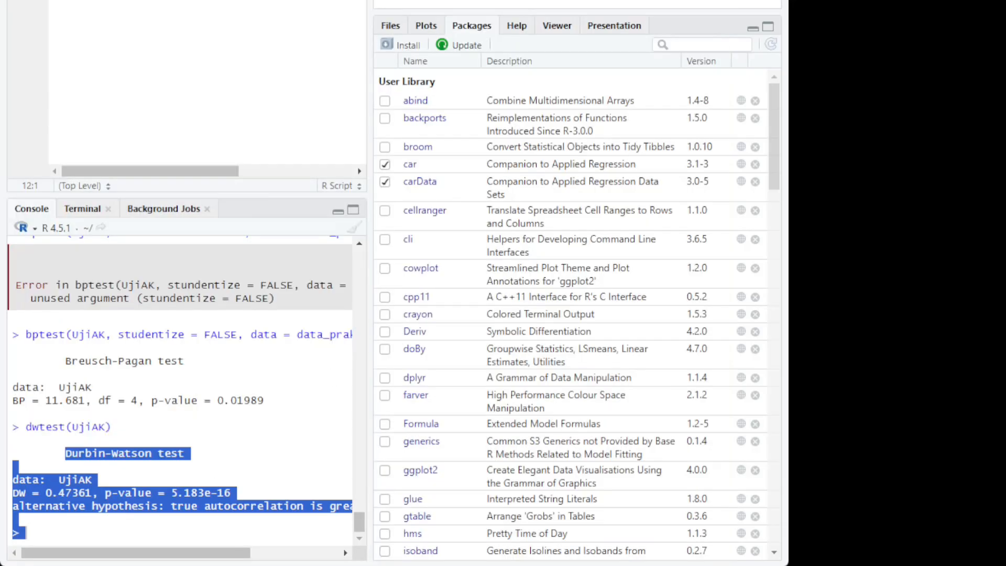
click(26, 542)
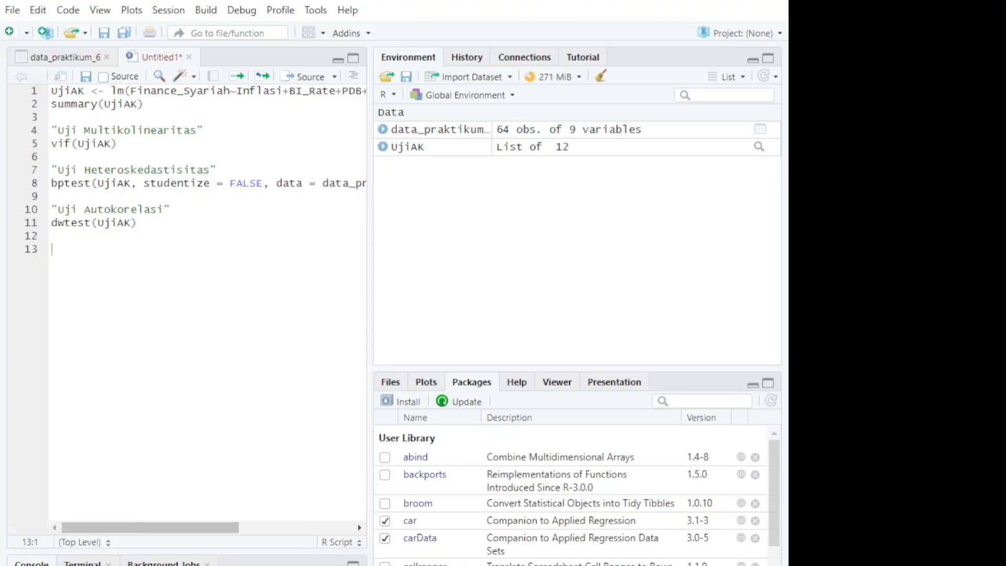
Add the heading "Uji Normalitas" below the autocorrelation test in the script
text("Uji N)
text(r)
key(BackSpace)
text(or)
key(BackSpace)
key(BackSpace)
text(ormal)
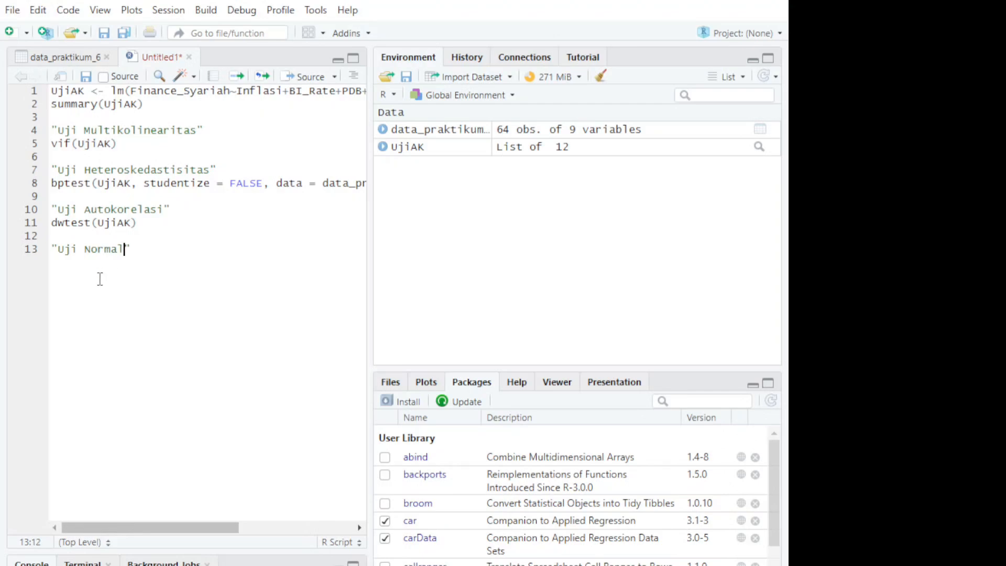
text(itas)
key(End)
Write shapiro.test(UjiAK$residuals) on the line below the "Uji Normalitas" heading
key(Return)
text(shapiro)
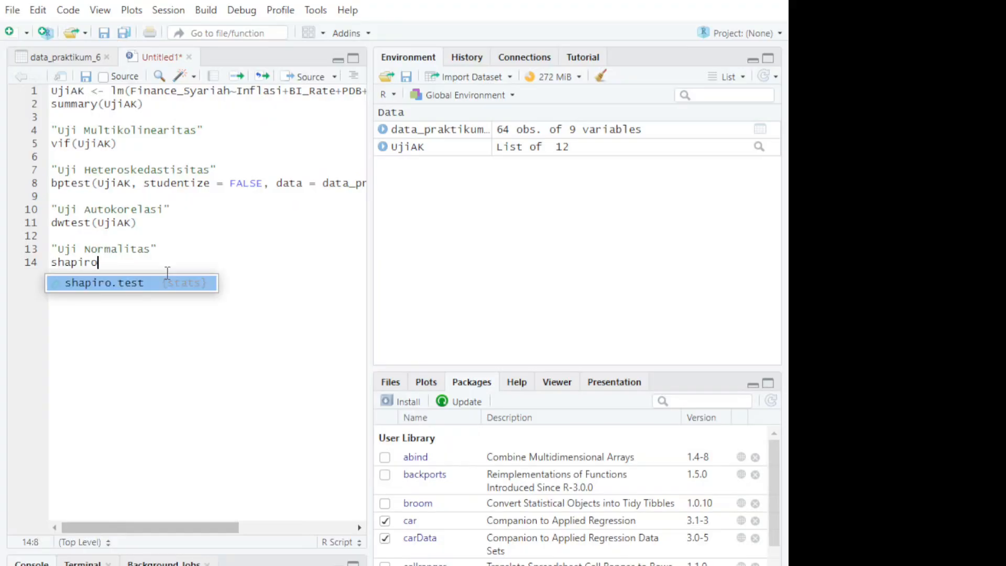
key(Tab)
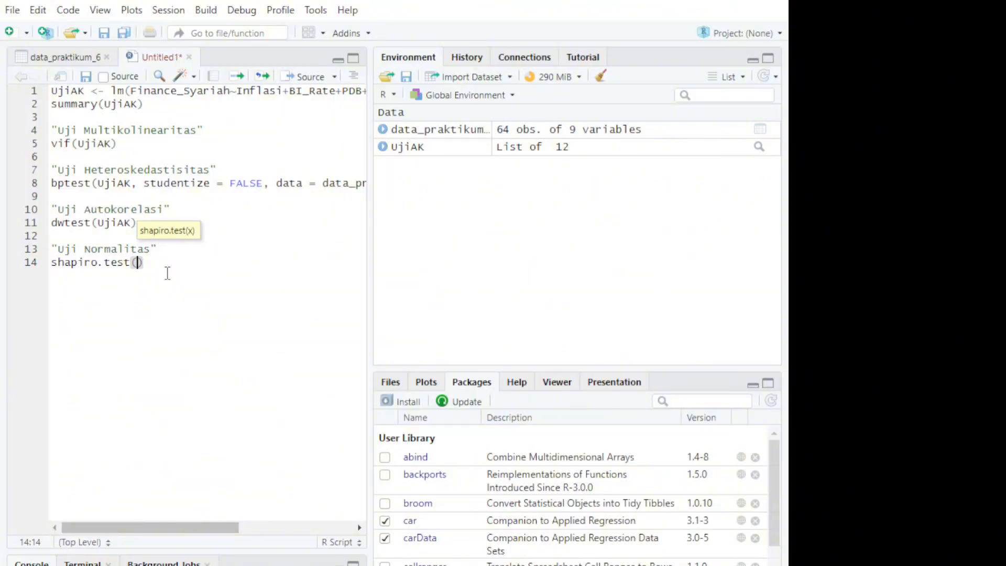
text(U)
text(ji)
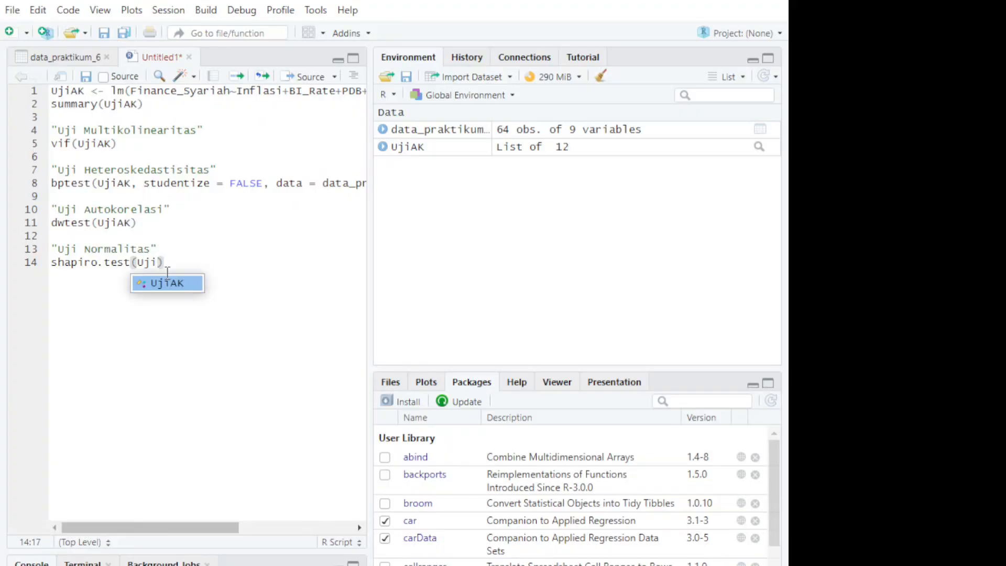
text(AK)
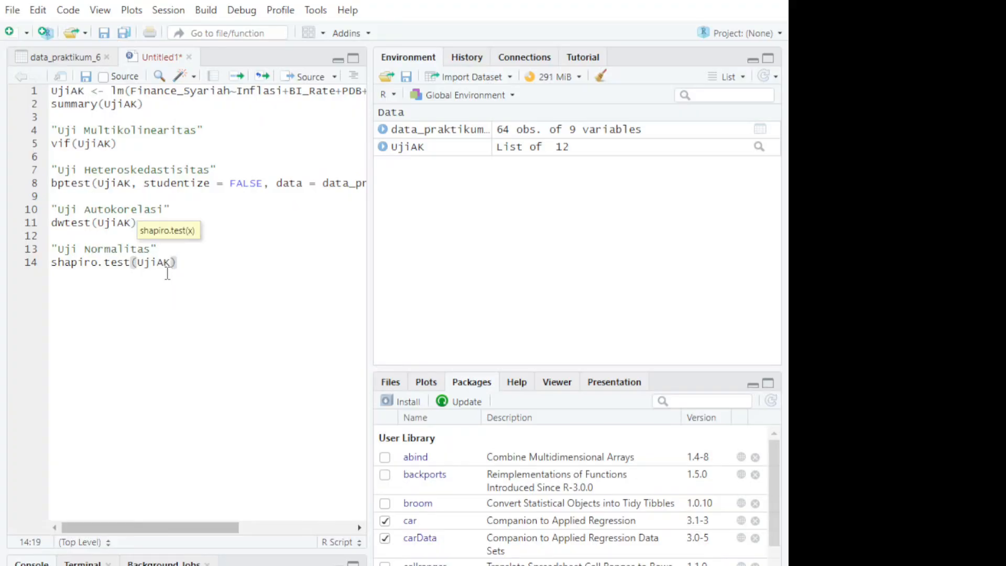
text($)
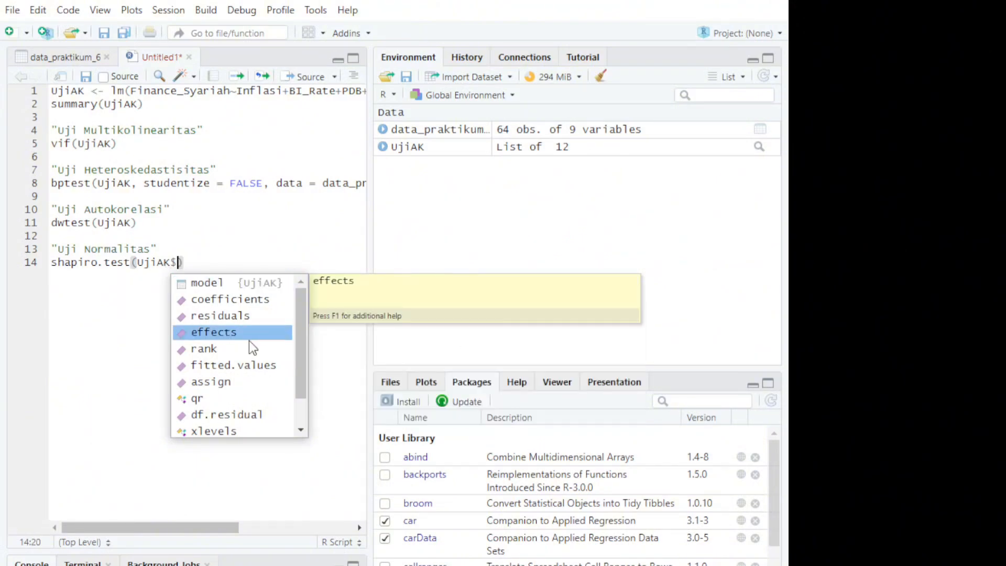
click(244, 316)
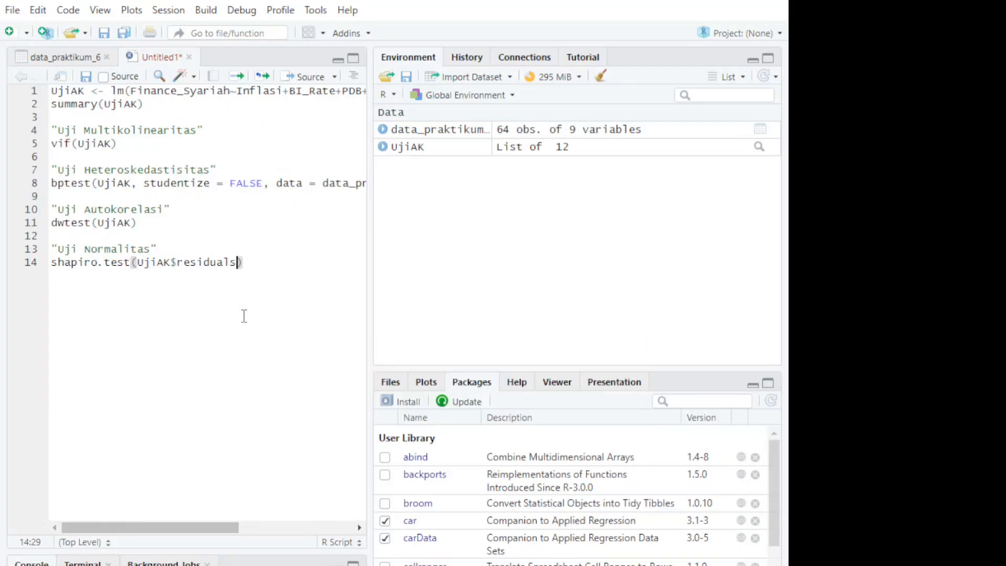
Run the shapiro.test() line and examine the Shapiro-Wilk normality test output in the console
click(257, 276)
key(Return)
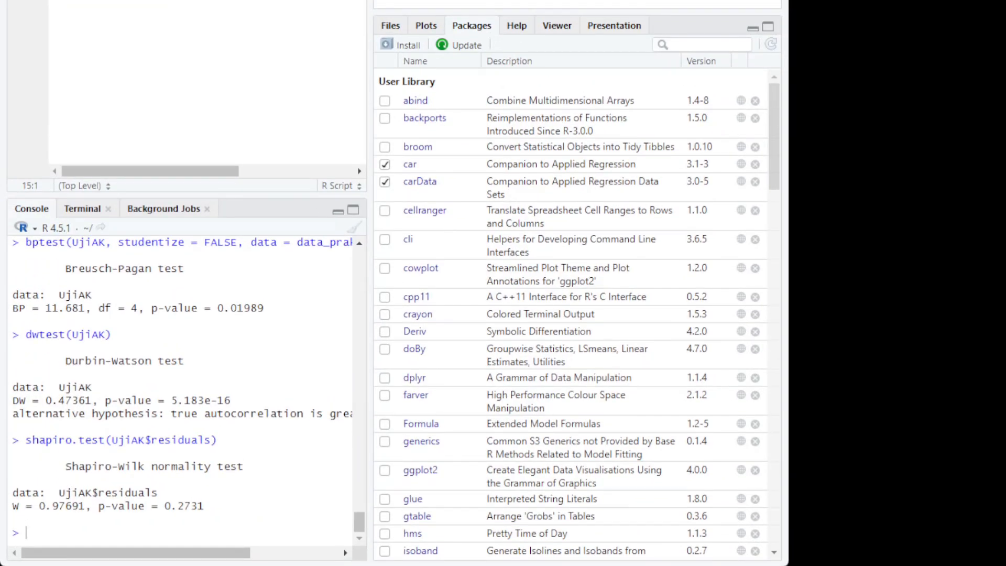
drag(65, 466, 234, 509)
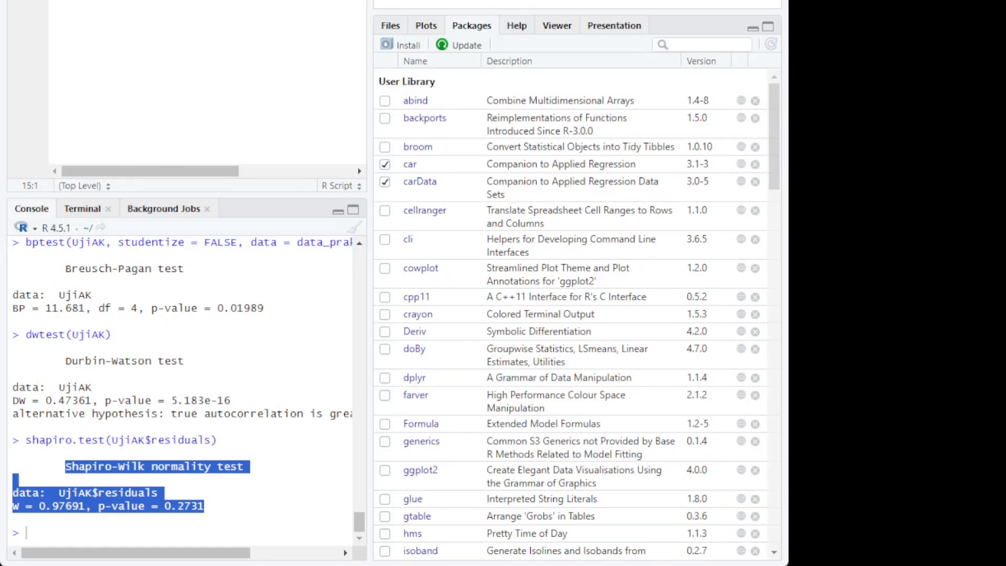
Compare the Shapiro-Wilk p-value with the normality criteria in the notes, including the suggested solutions
key(alt+Tab)
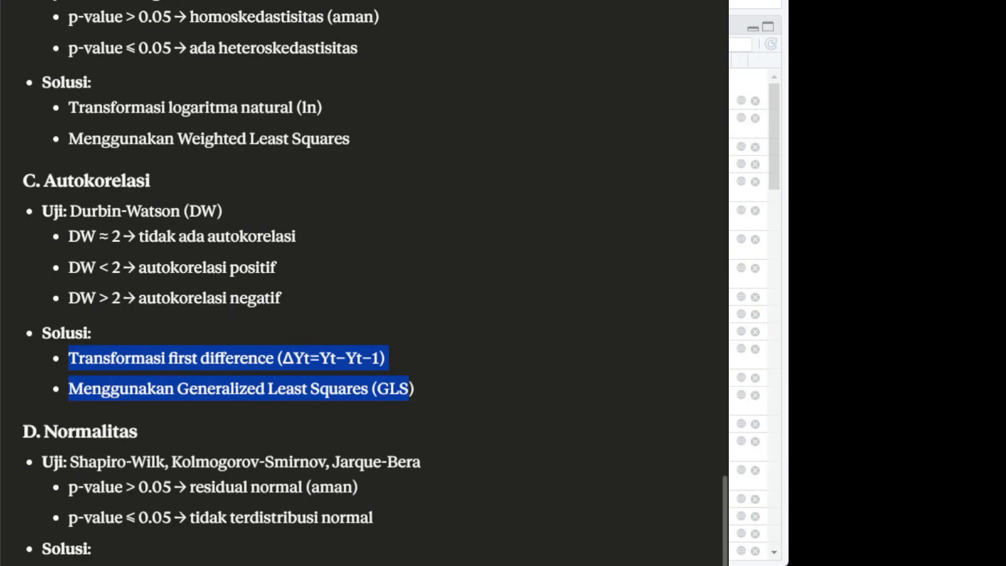
scroll(376, 422, down, 2)
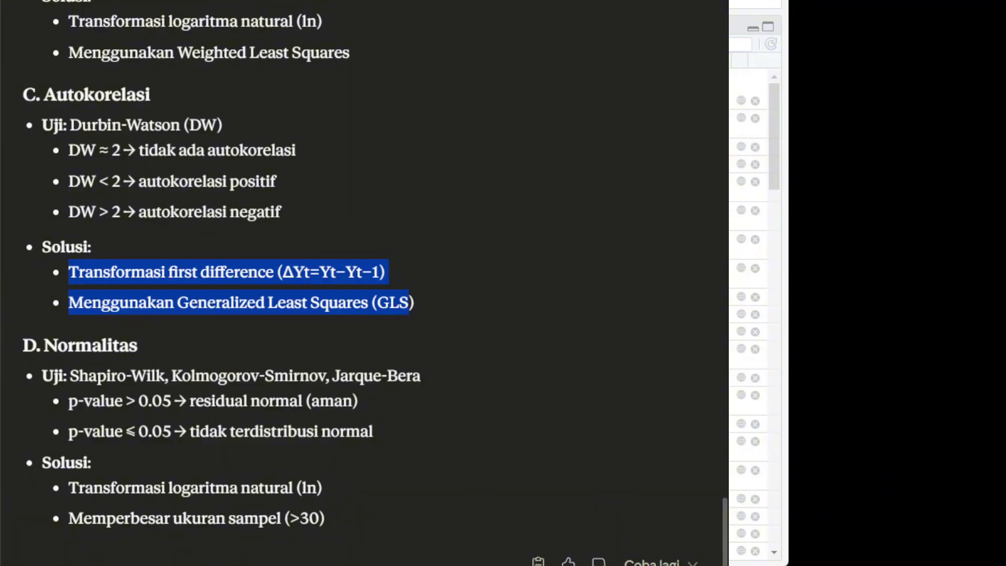
key(alt+Tab)
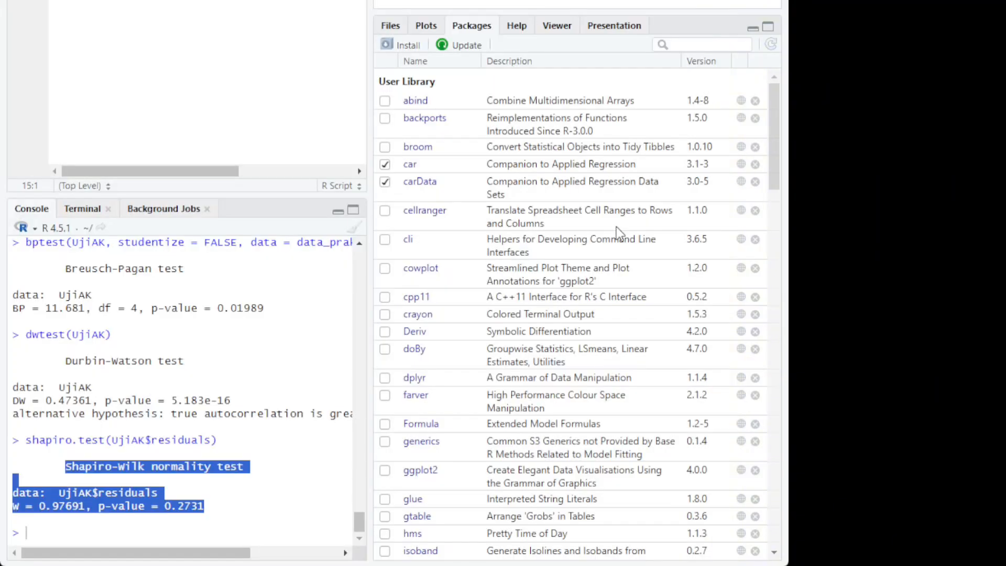
click(267, 467)
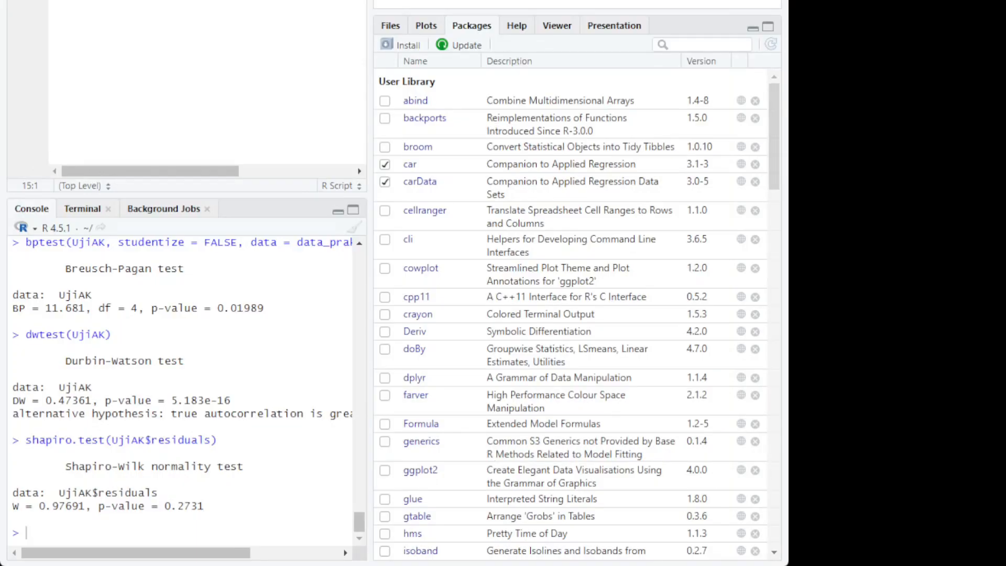
key(alt+Tab)
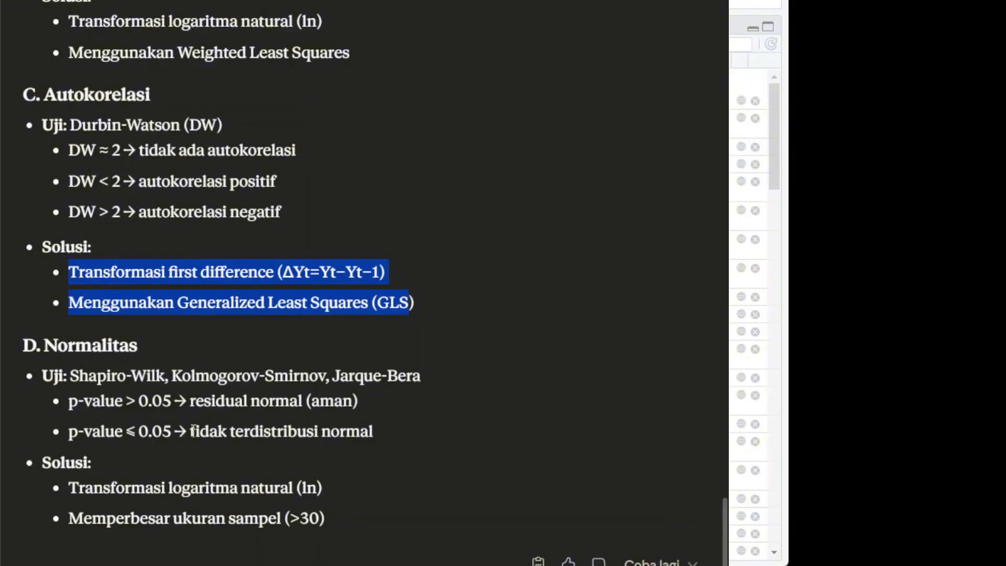
drag(190, 431, 406, 432)
click(410, 432)
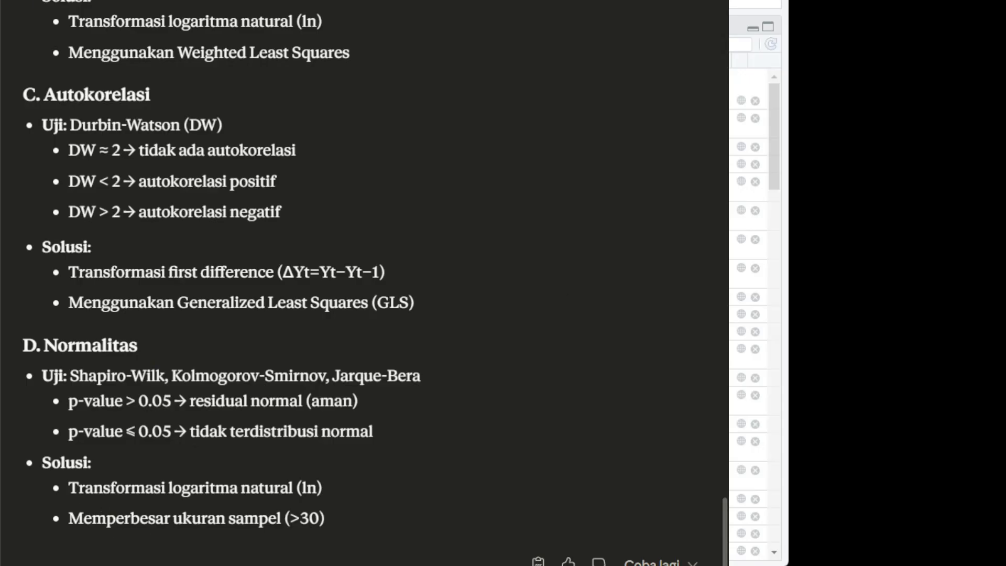
key(alt+Tab)
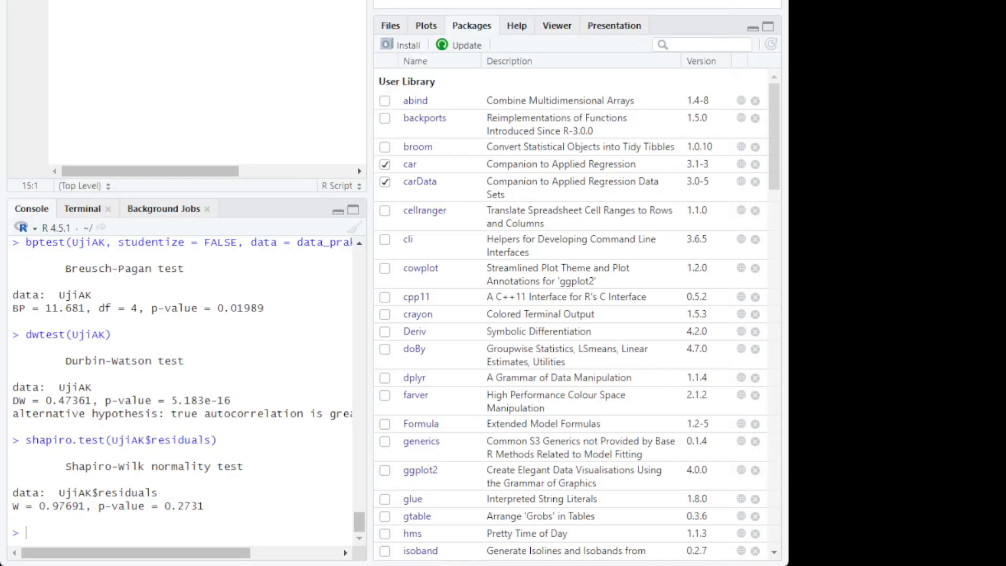